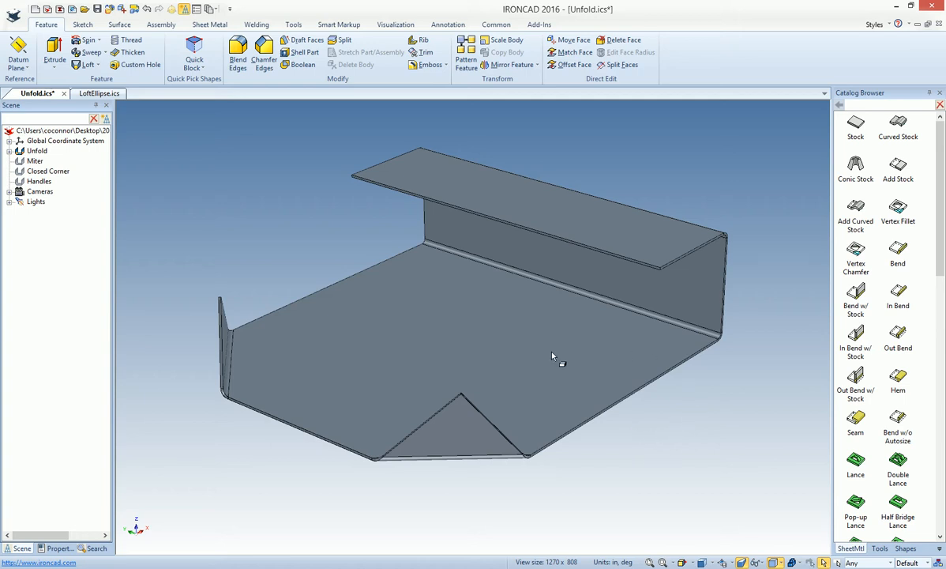
Inspect the base stock, the upright flange bend and the top flange bend of the Unfold sheet metal part
left_click(602, 310)
left_click(605, 315)
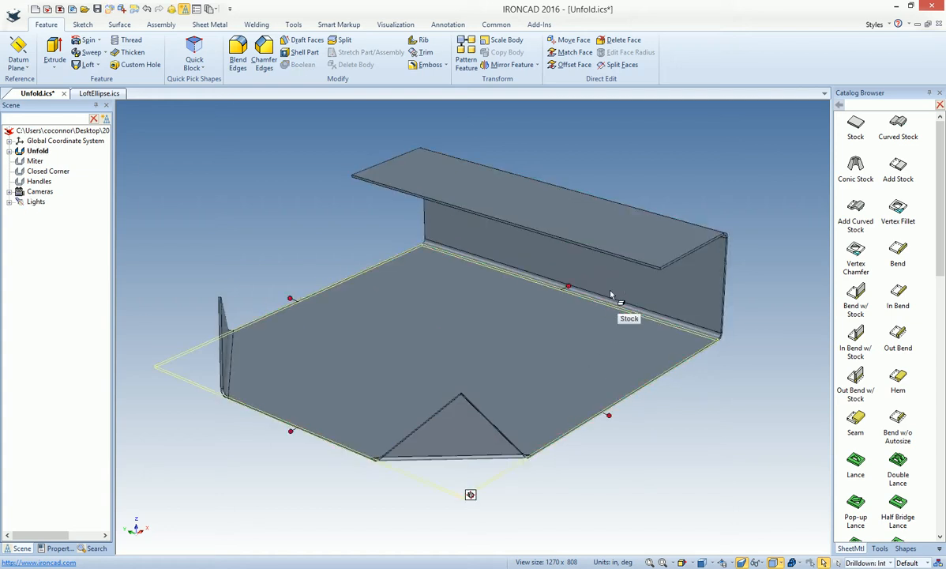
left_click(589, 296)
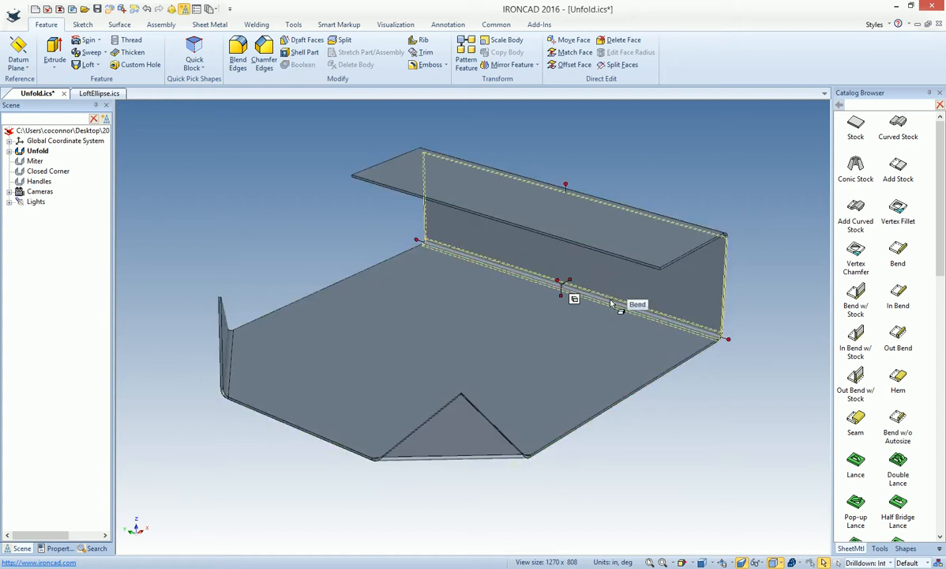
left_click(599, 243)
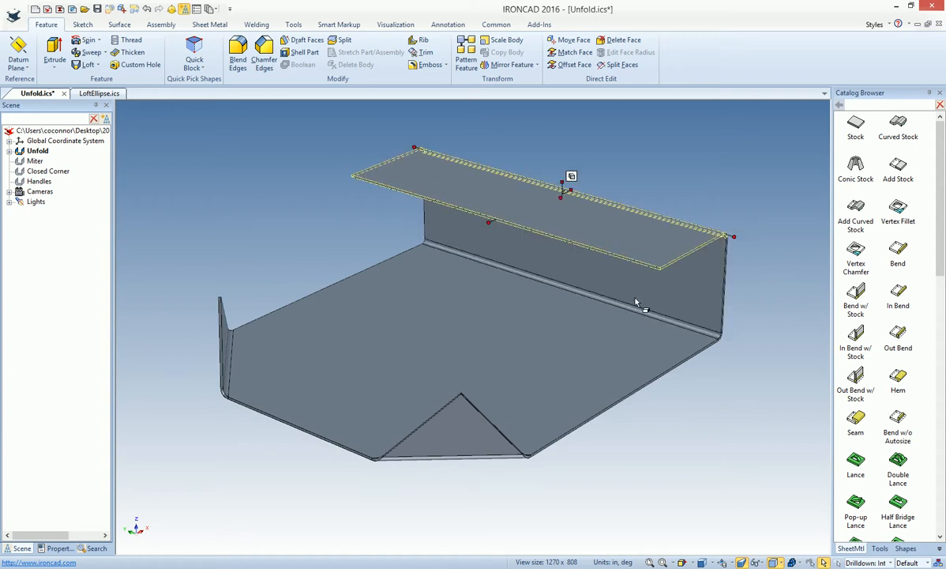
left_click(600, 173)
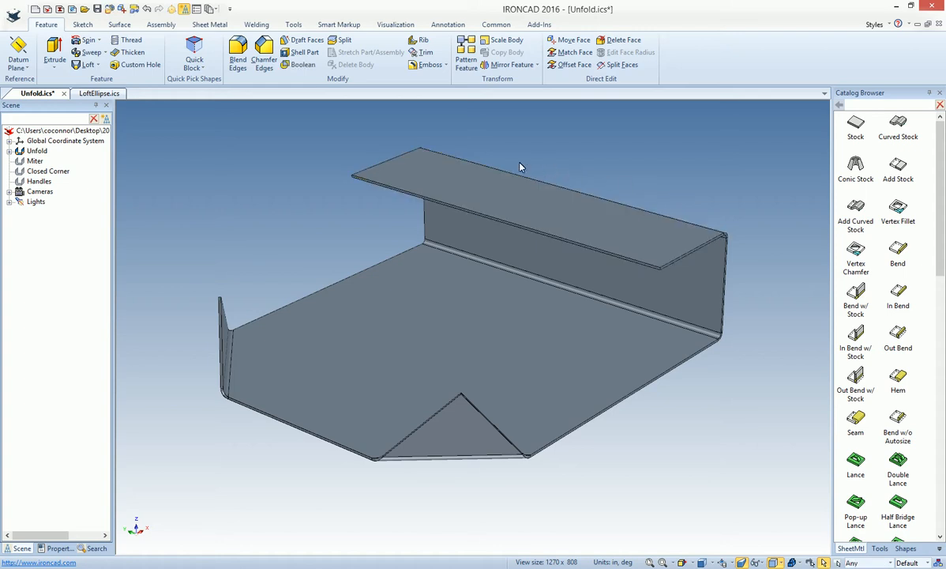
Place a solid Block over the flanged end of the Unfold part and extend its height down through the base to about 2.9 in
left_click(209, 24)
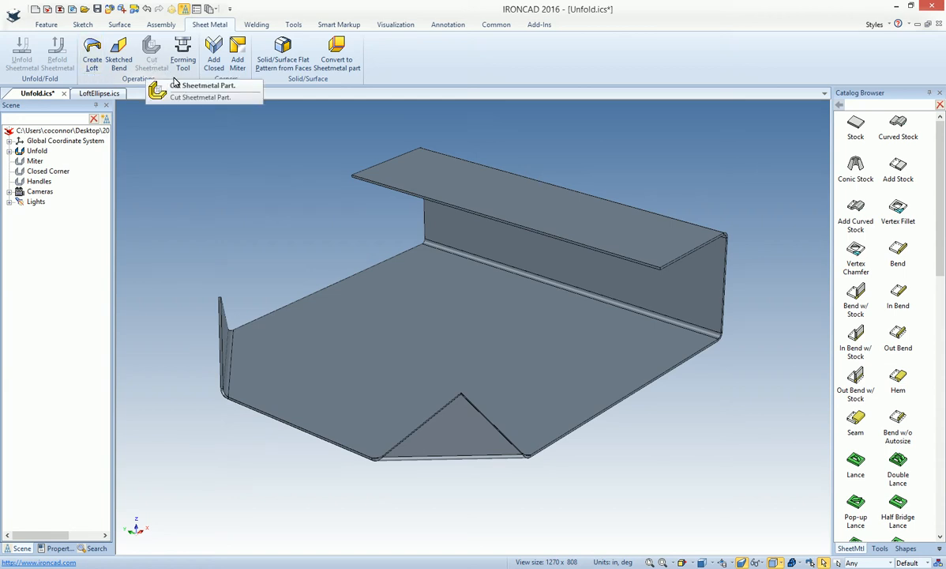
left_click(906, 548)
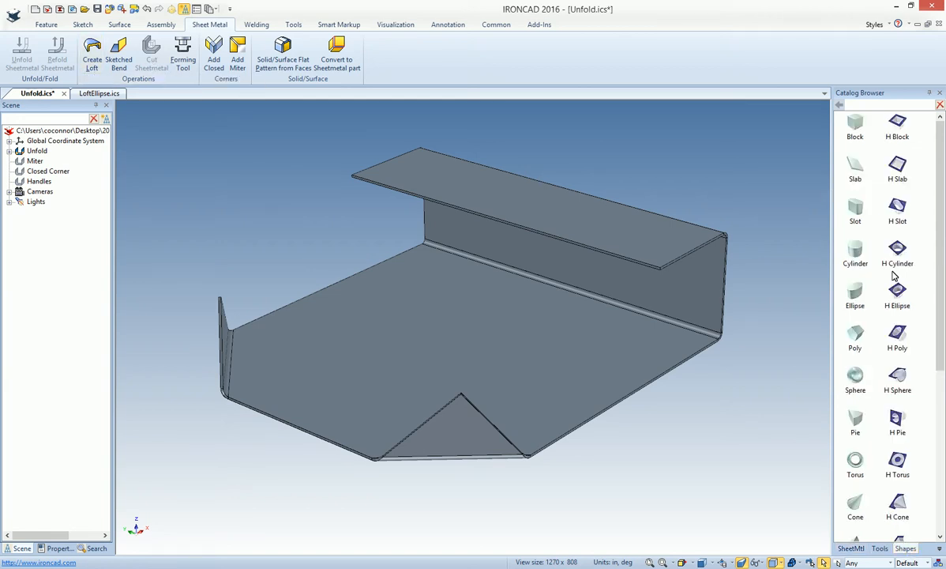
left_click_drag(855, 125, 644, 248)
right_click_drag(644, 249, 645, 251)
left_click(676, 264)
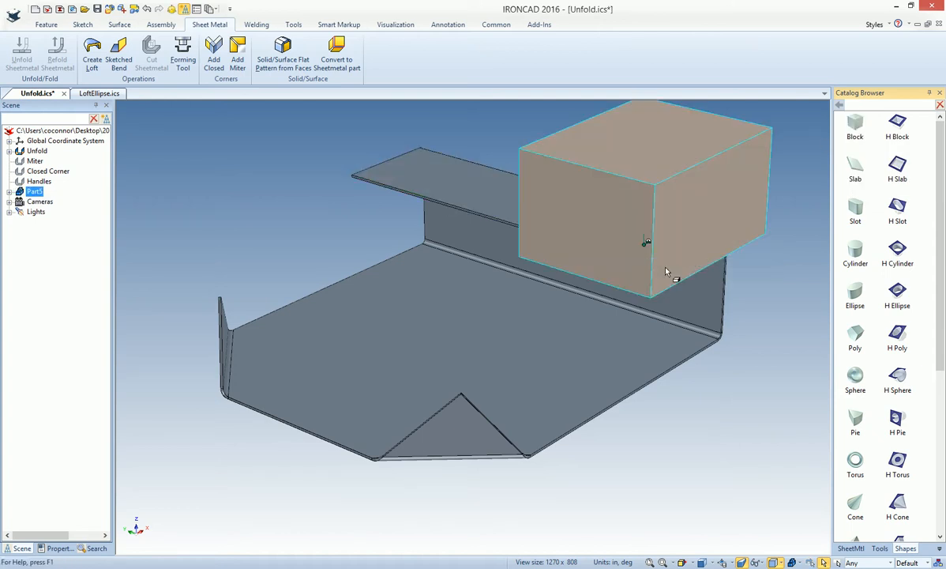
left_click_drag(643, 253, 708, 421)
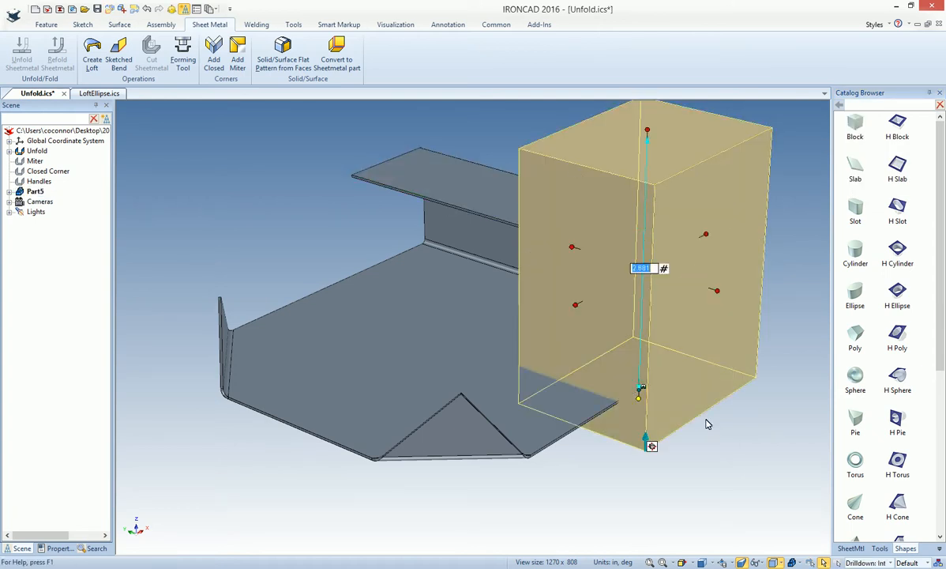
left_click(746, 426)
Cut the Unfold sheet metal part with the overlapping block, then delete the block
left_click(407, 280)
left_click(568, 275, "shift")
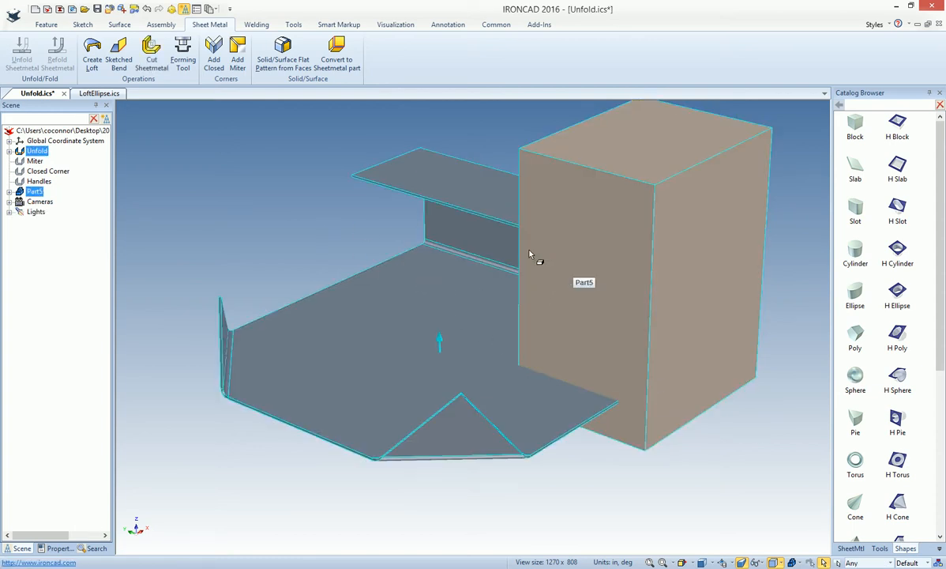
left_click(148, 65)
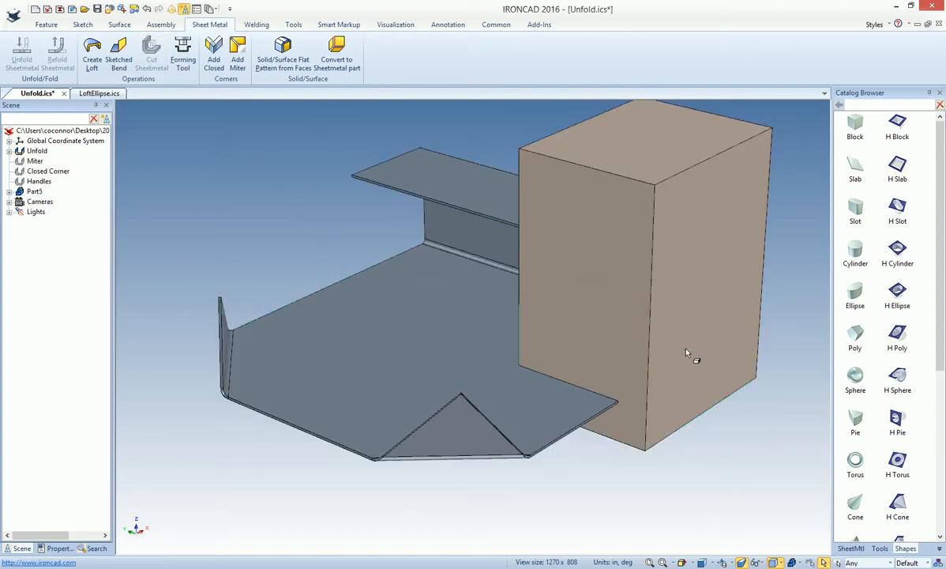
key("Delete")
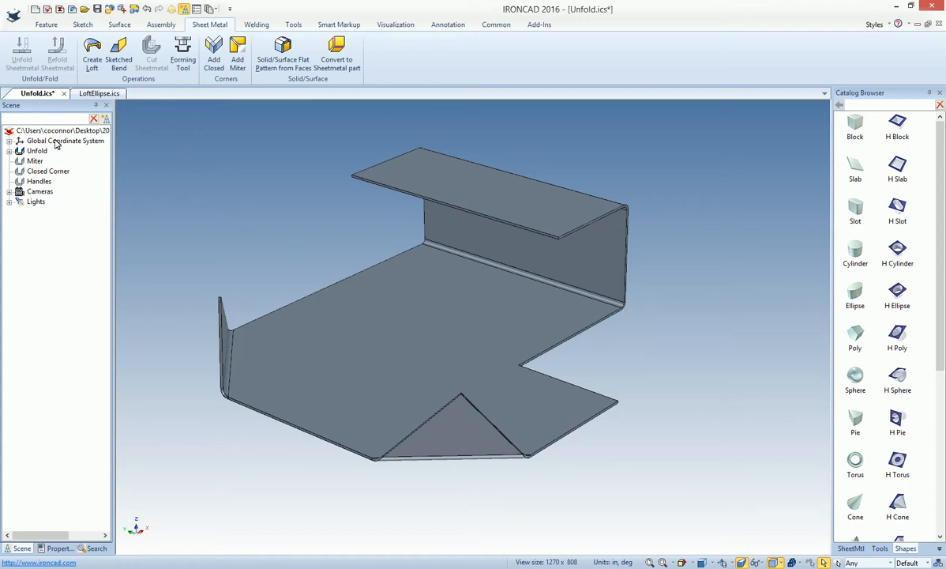
Undo the block cut and remove the block part from the scene
left_click(146, 9)
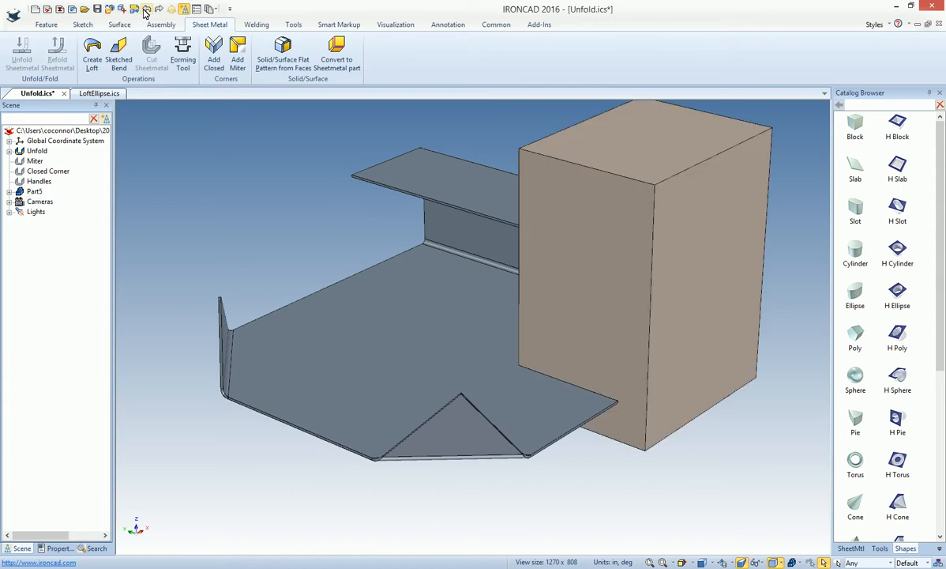
left_click(694, 378)
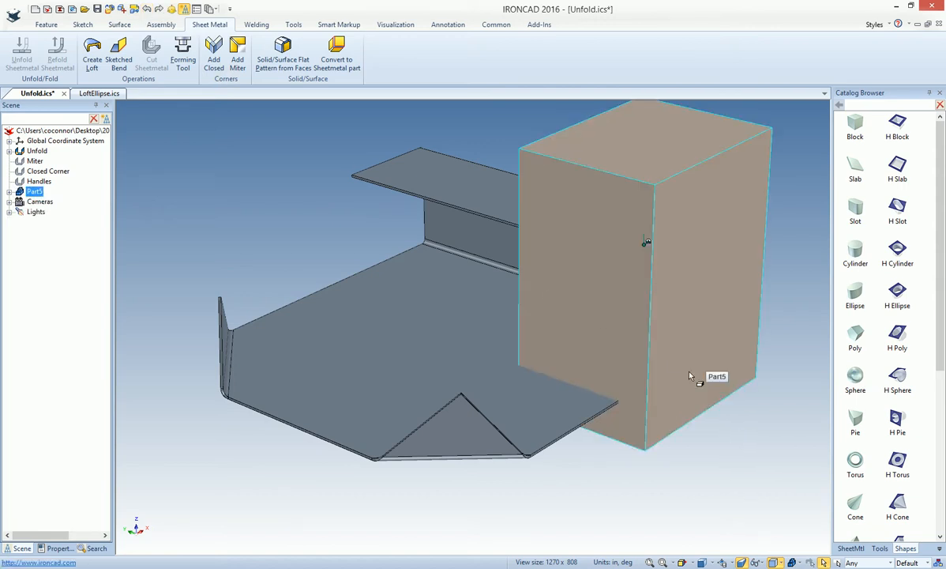
key("Delete")
Cut away the flanged end of the Unfold part with an H Block extended down through the base
left_click_drag(899, 125, 634, 238)
left_click_drag(631, 348, 635, 376)
left_click(690, 444)
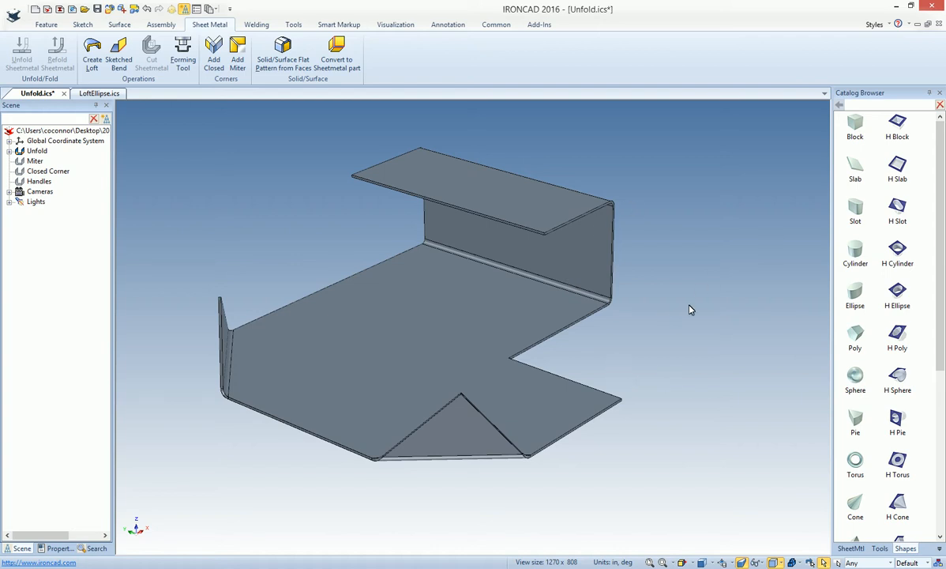
Delete the H Block cutout from the end of the Unfold part
left_click(542, 346)
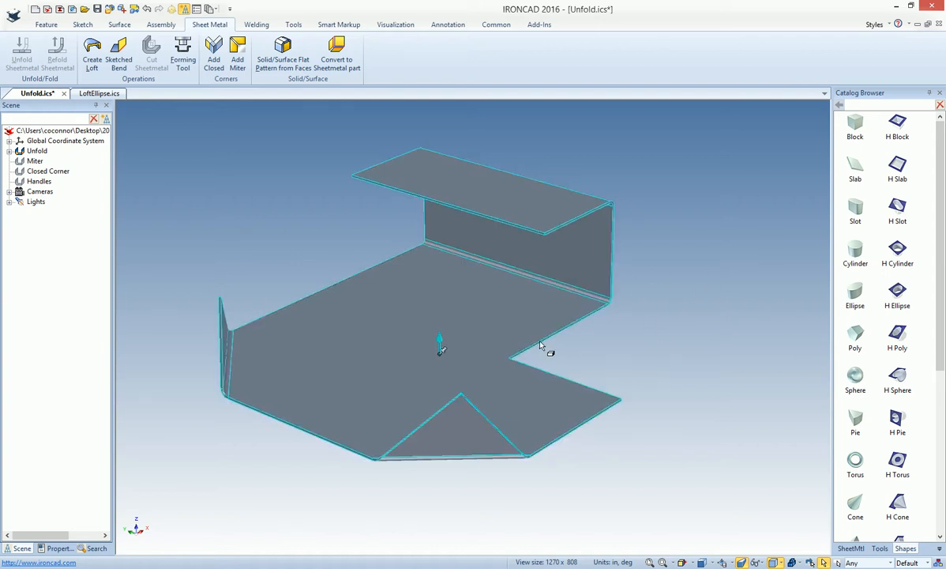
left_click(543, 346)
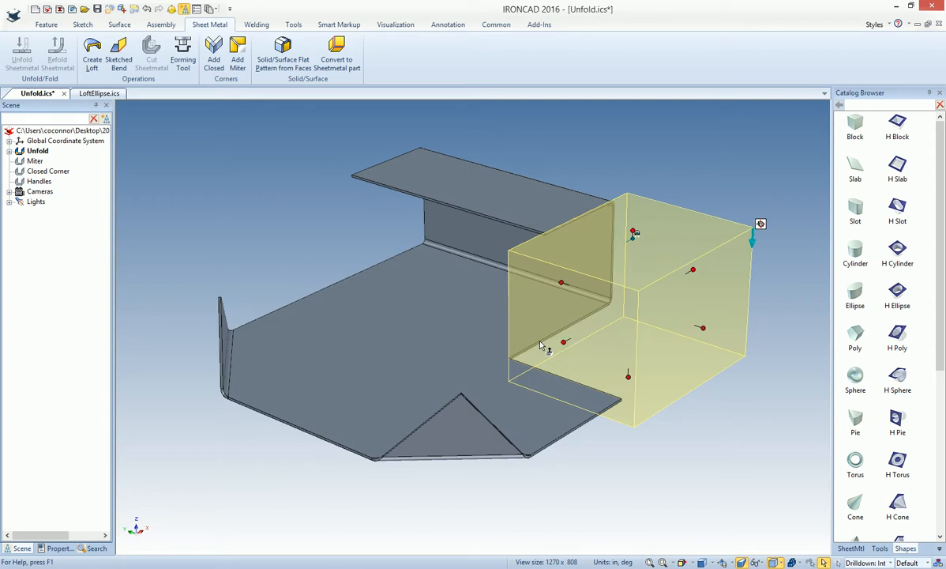
key("Delete")
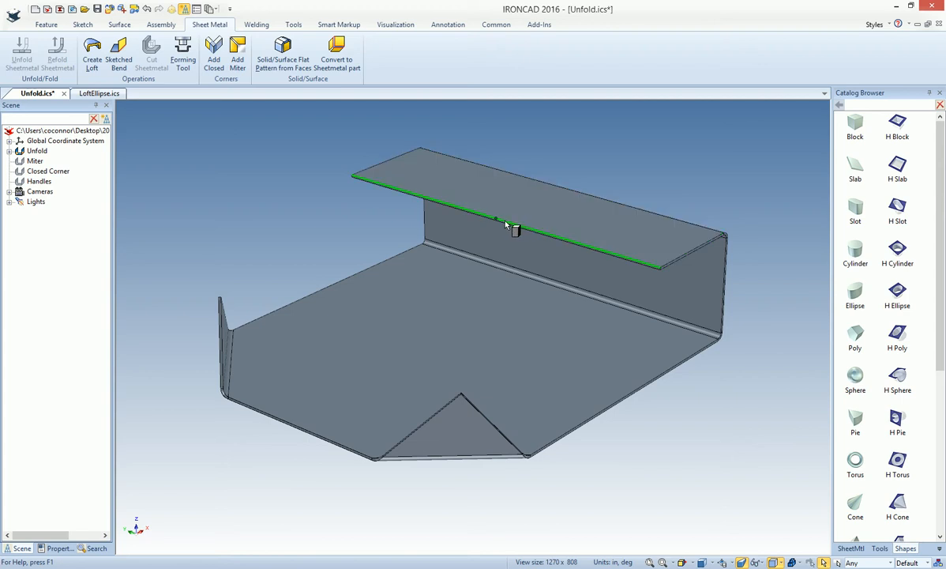
Place an H Block at the midpoint of the top flange's front edge and enlarge it to cut through the upright flange and base
left_click_drag(498, 223, 499, 218)
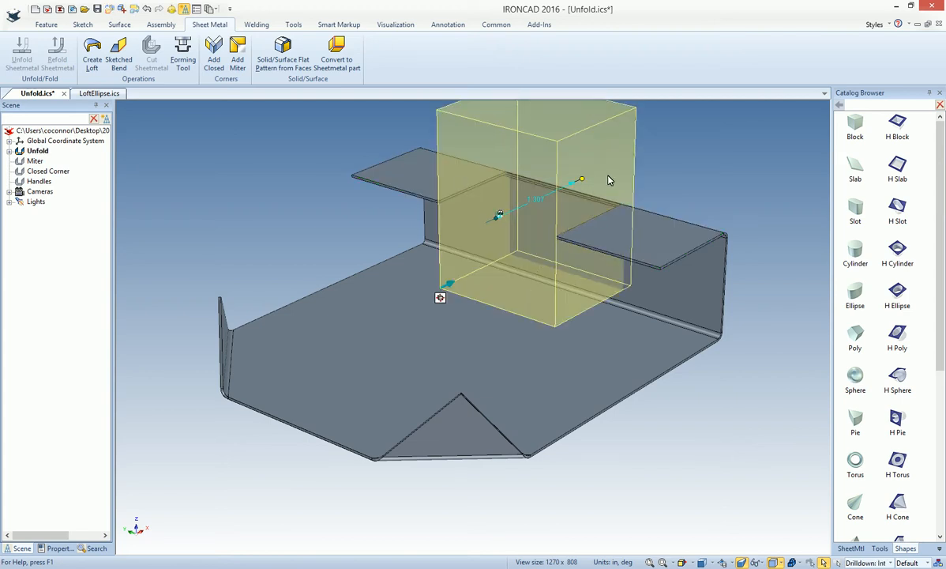
left_click_drag(546, 288, 546, 327)
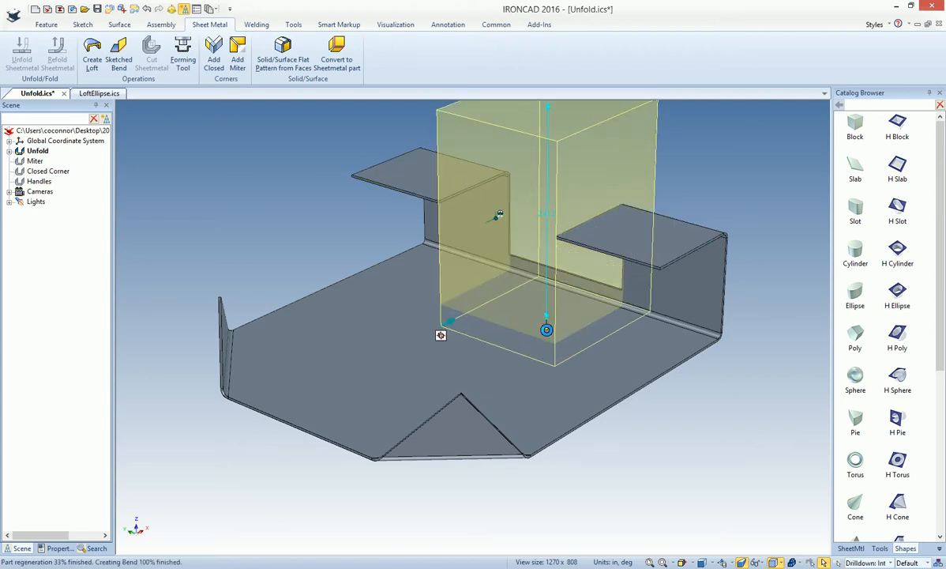
left_click(741, 403)
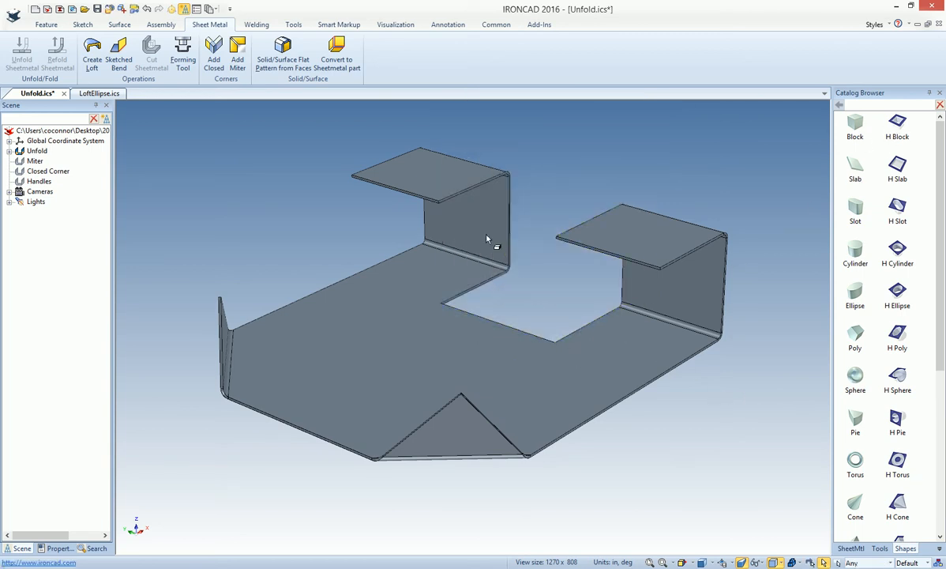
Unfold the notched sheet metal part into its flat pattern and refold it
left_click(397, 308)
right_click(396, 308)
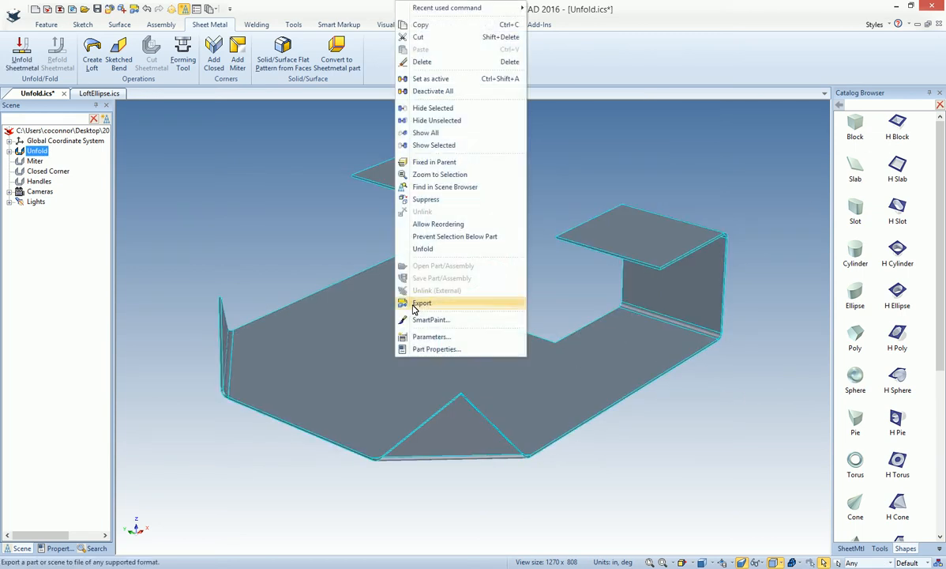
left_click(426, 249)
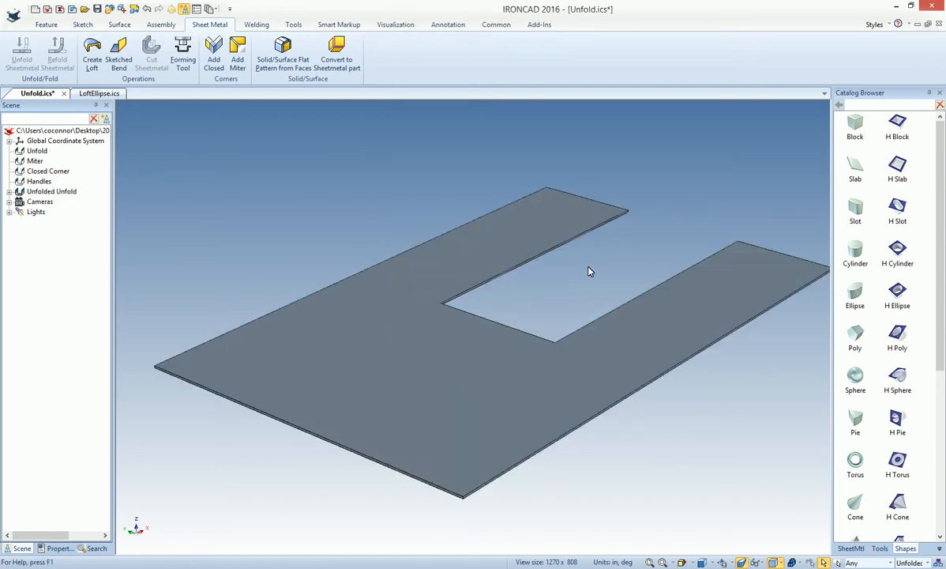
left_click(474, 268)
right_click(476, 269)
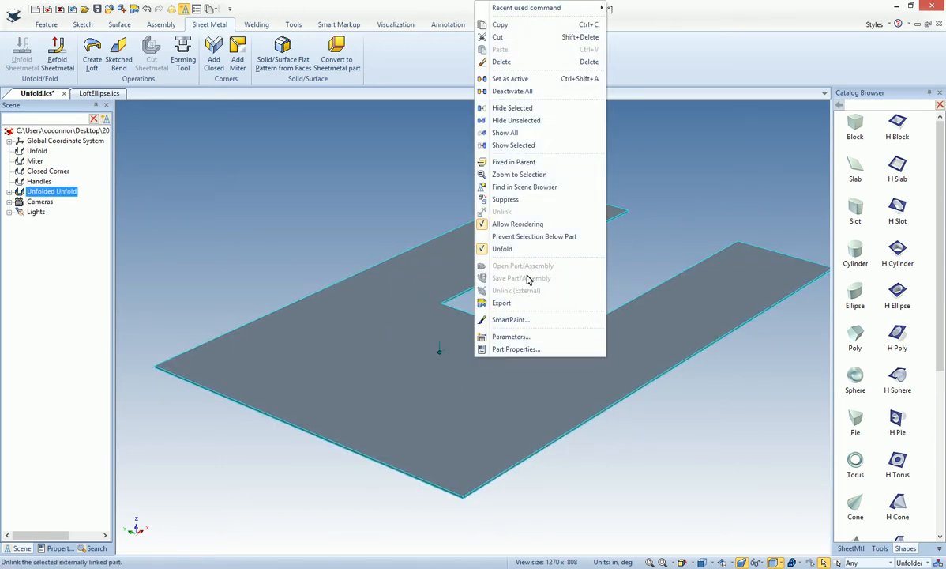
left_click(516, 254)
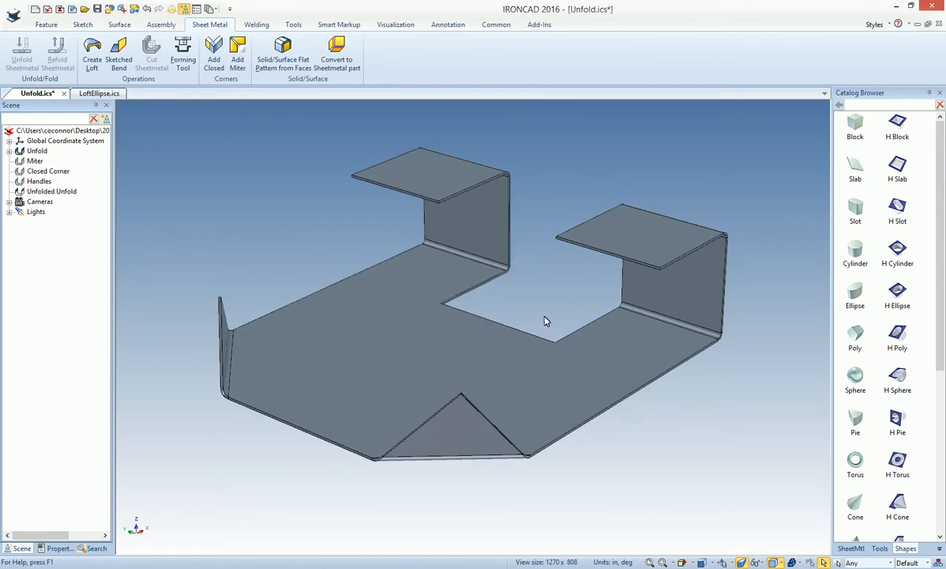
Narrow the H Block cutout in the middle of the flange to about 0.5 in
left_click(471, 293)
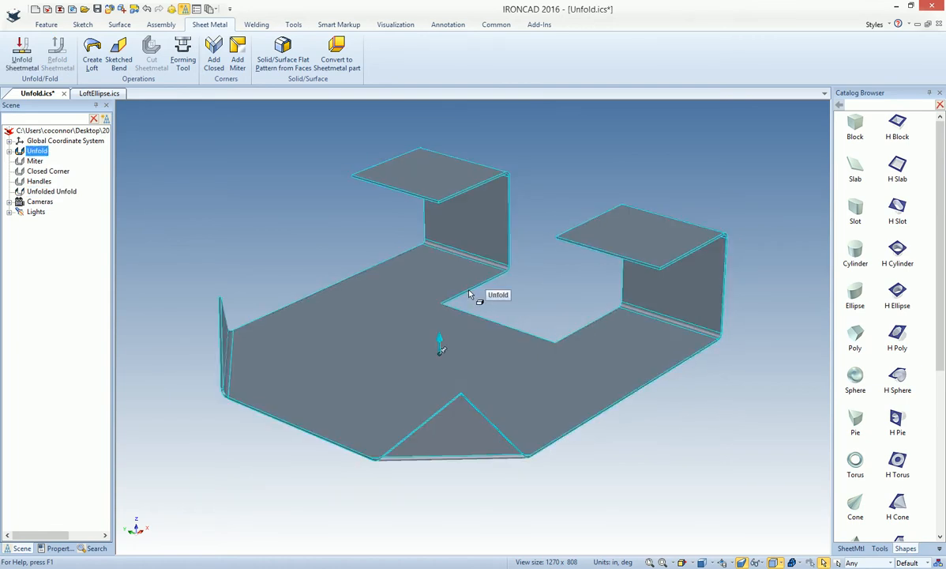
left_click(481, 291)
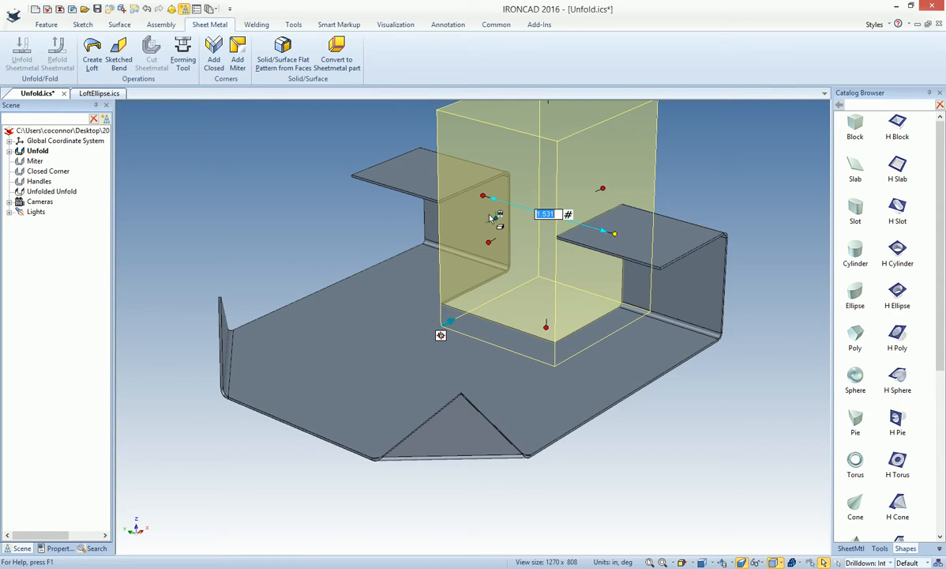
left_click_drag(483, 194, 563, 217)
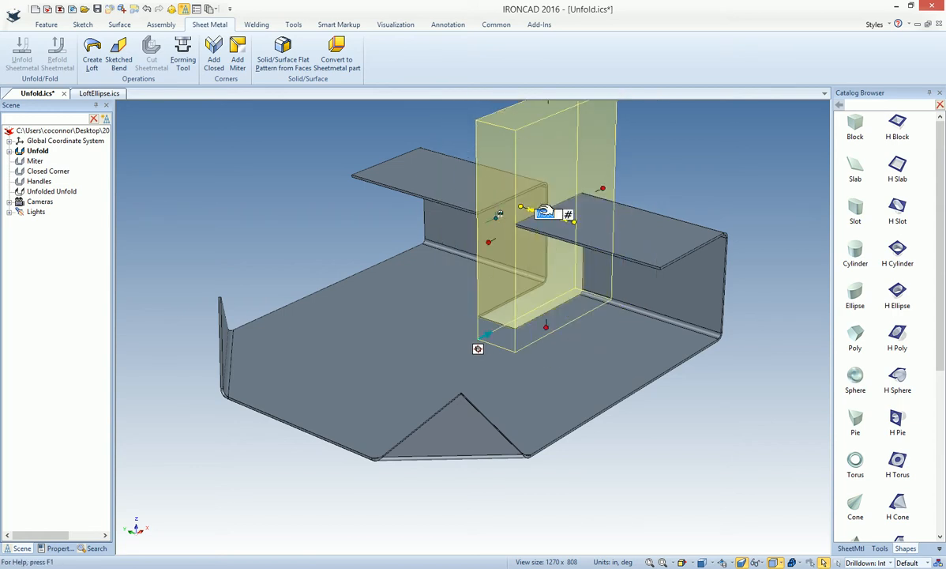
left_click(488, 198)
left_click(517, 296)
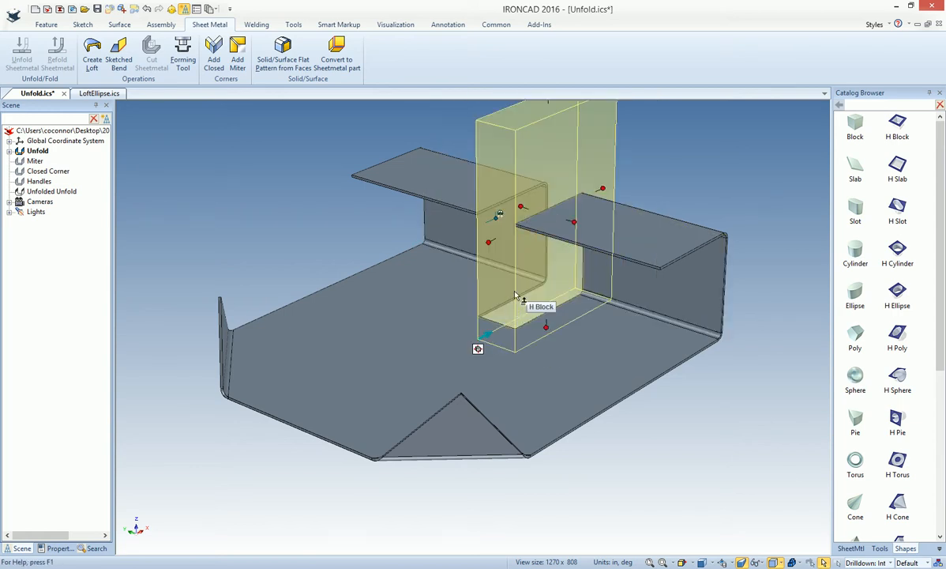
left_click(522, 206)
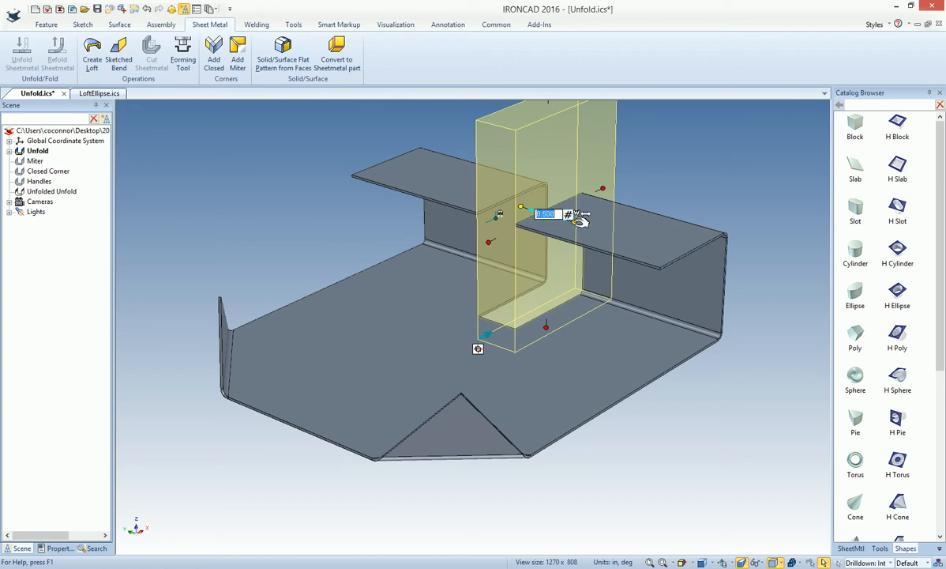
left_click(568, 214)
left_click(560, 296)
Reduce the H Block's width, height and depth so it cuts only a small notch across the lower bend
left_click_drag(575, 222, 564, 218)
left_click_drag(536, 126, 545, 289)
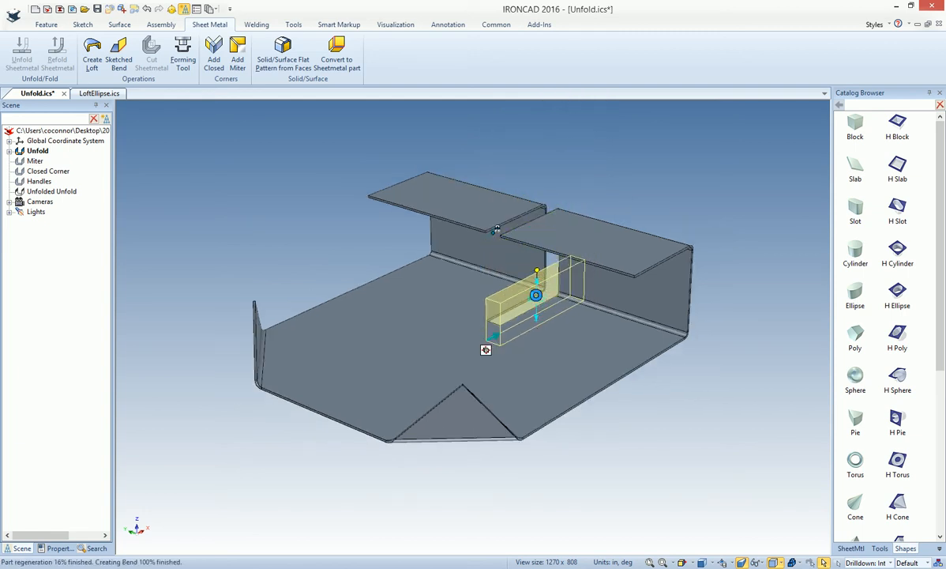
left_click_drag(489, 323, 668, 333)
Move the small H Block notch along the lower bend to the near end of the flange with the TriBall
key("F10")
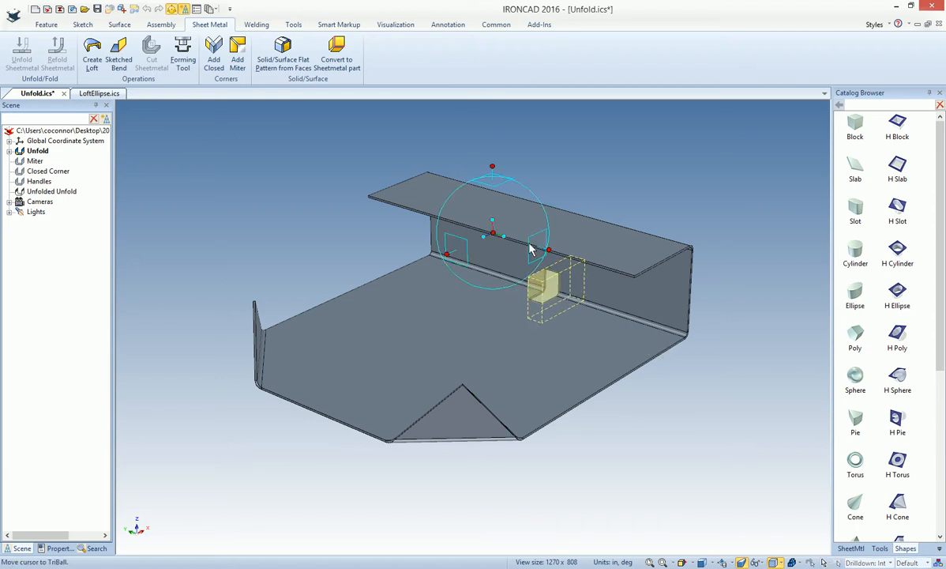
left_click_drag(553, 250, 572, 255)
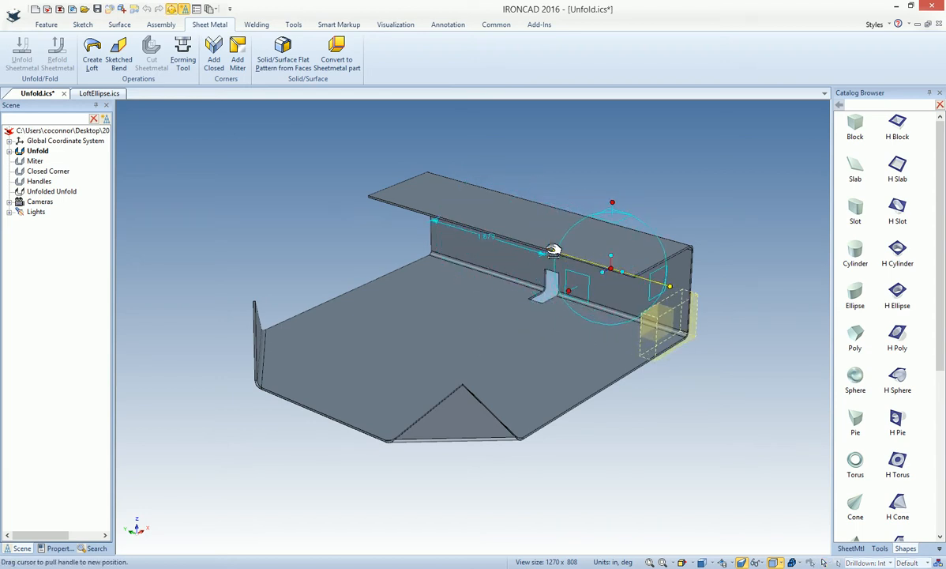
key("F10")
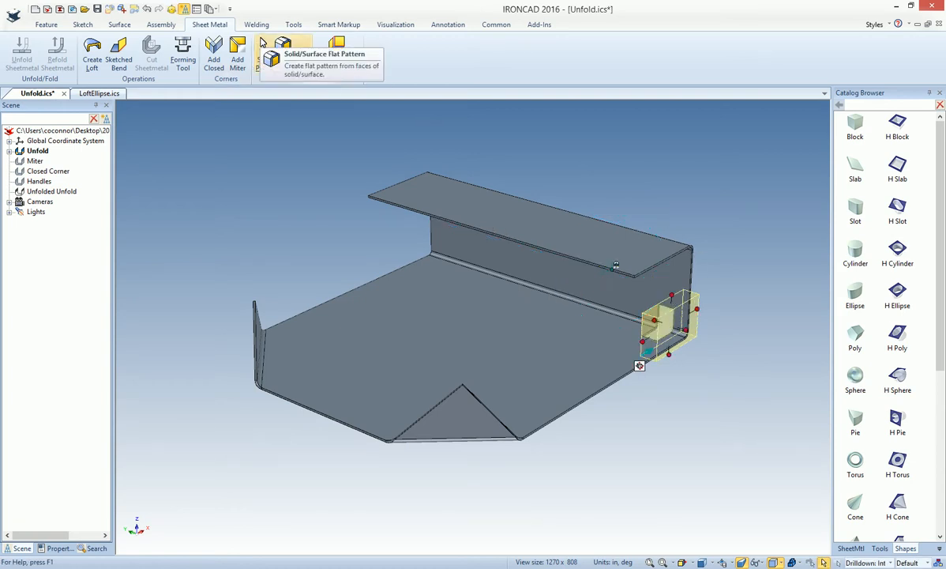
Set up an edge pattern of the H Block notch along the upper flange's long free edge, using distance spacing
left_click(46, 25)
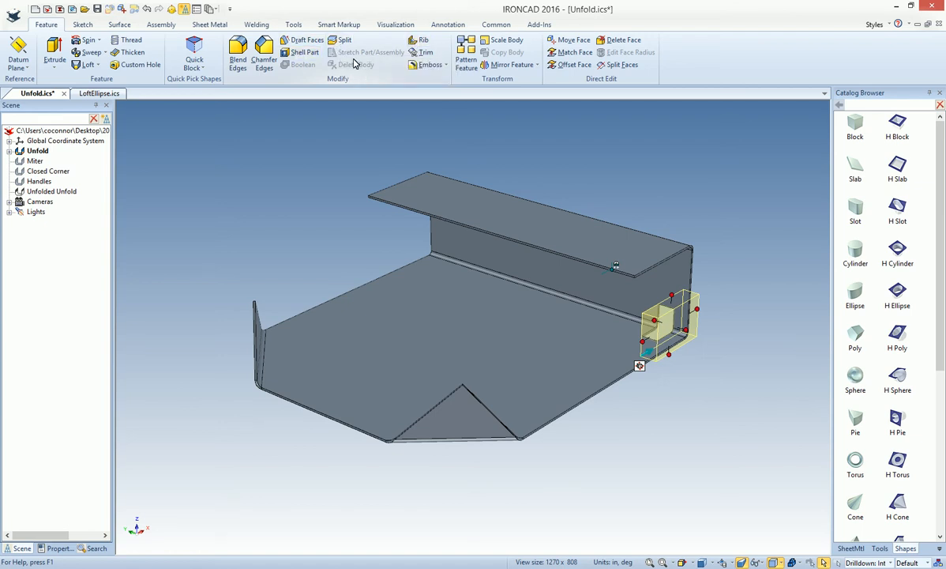
left_click(466, 52)
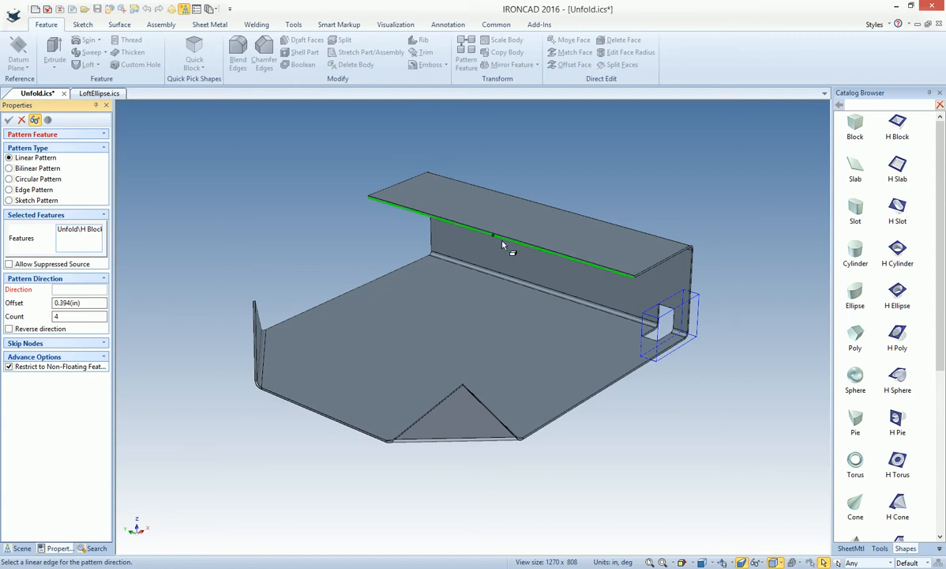
left_click(502, 242)
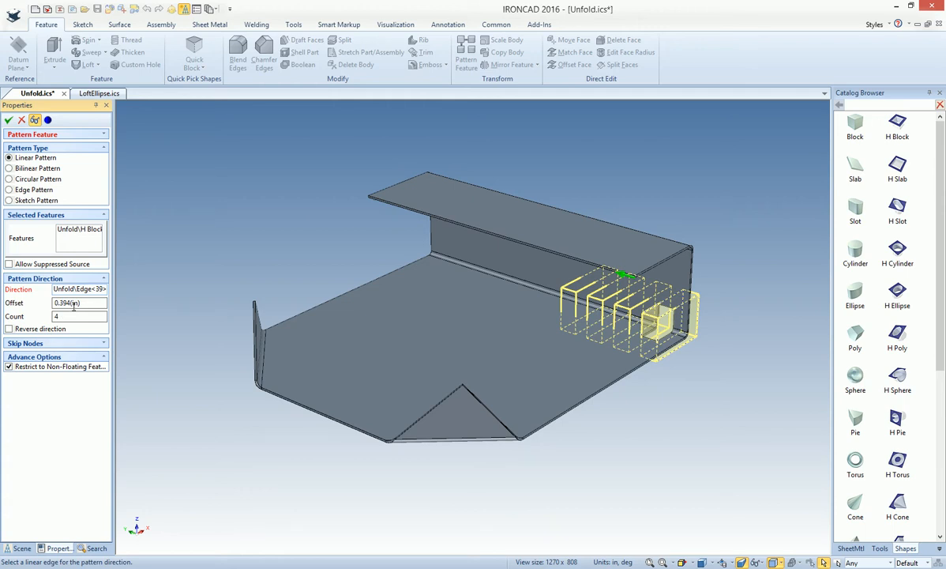
left_click(9, 191)
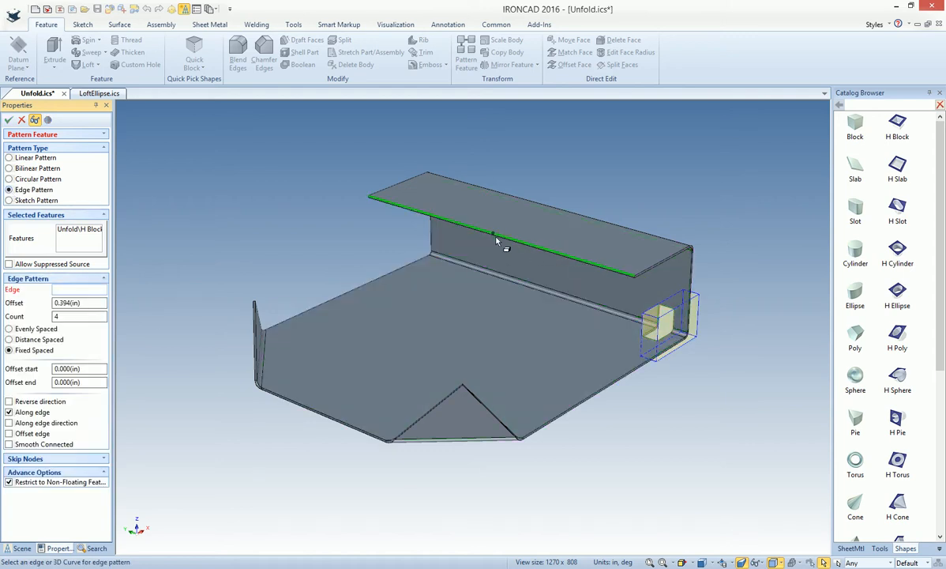
left_click(496, 237)
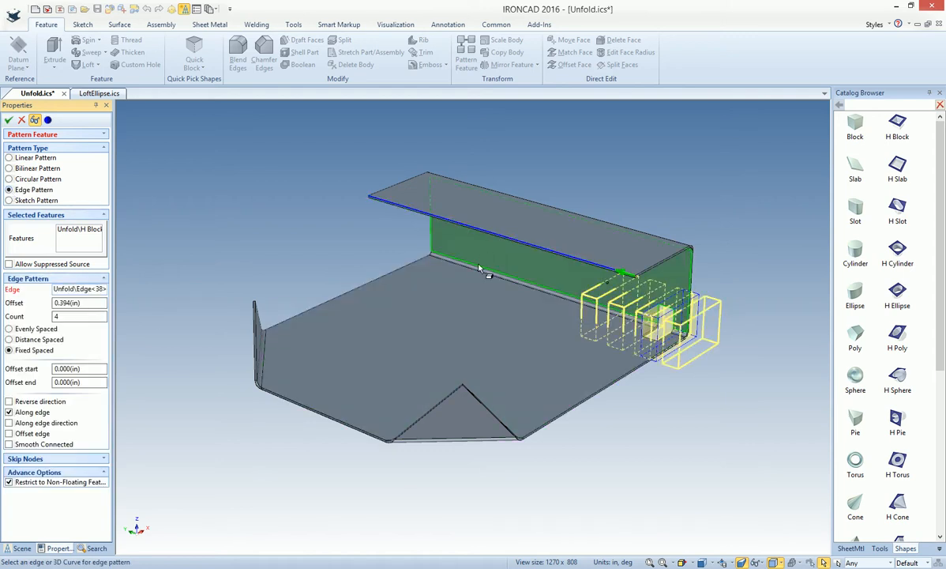
left_click(10, 340)
Set the edge pattern's start offset to .25 in
middle_click_drag(494, 420, 583, 416)
left_click(80, 356)
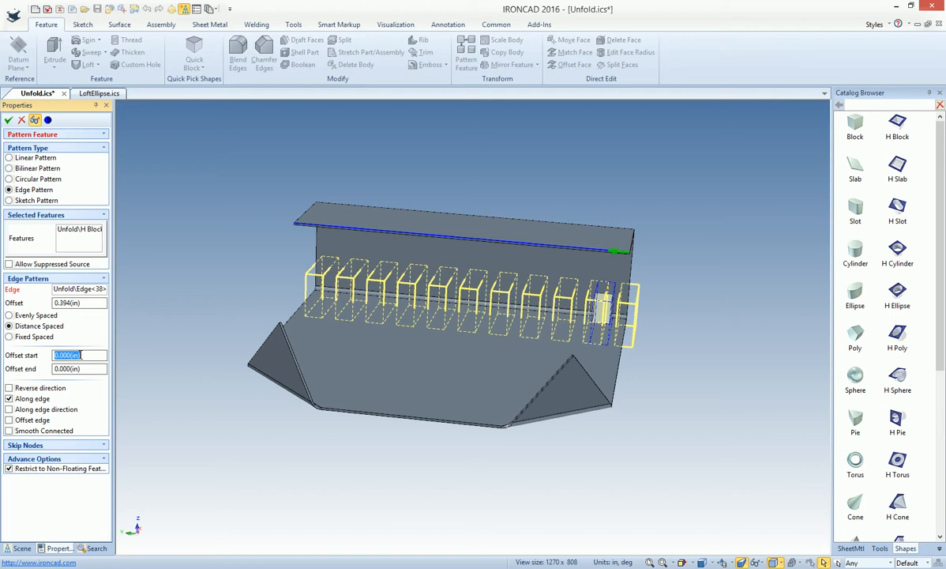
type(".25")
Set the edge pattern's end offset to .1 in and create the row of notches along the lower bend
left_click(92, 368)
double_click(92, 369)
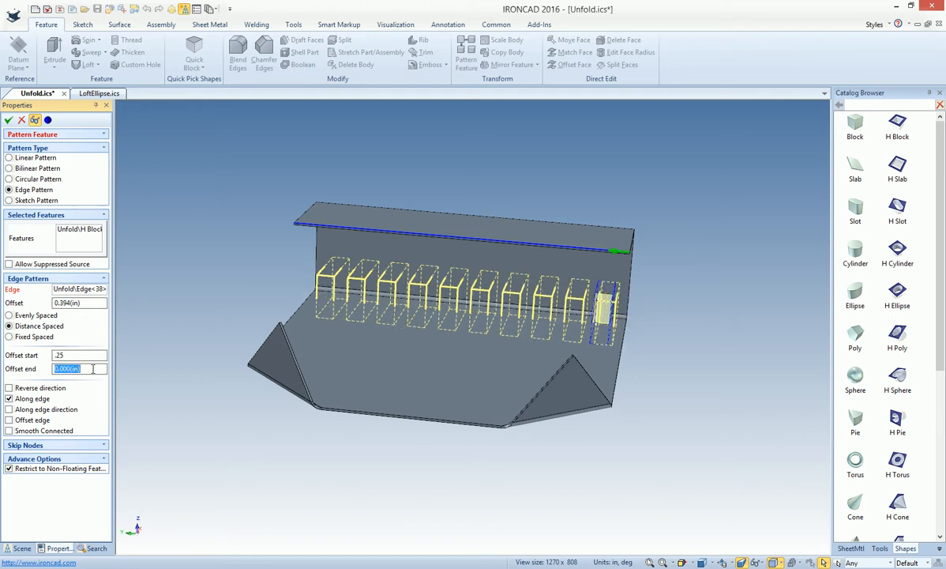
middle_click_drag(267, 371, 248, 380)
left_click_drag(90, 369, 16, 368)
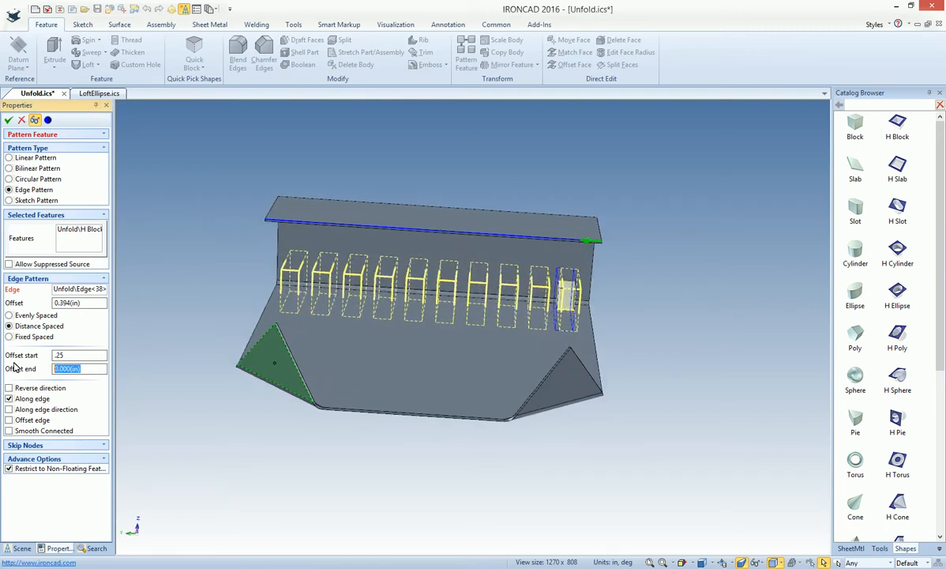
type(".25")
left_click(70, 355)
mouse_move(294, 363)
middle_mouse_down()
mouse_move(321, 372)
mouse_move(284, 381)
middle_mouse_up()
left_click_drag(74, 369, 22, 371)
type(".1")
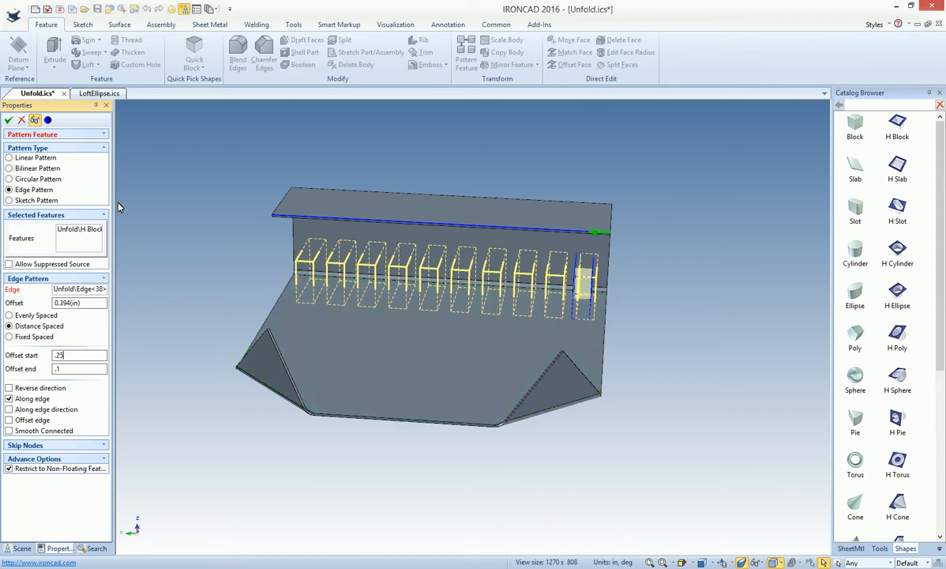
left_click(12, 126)
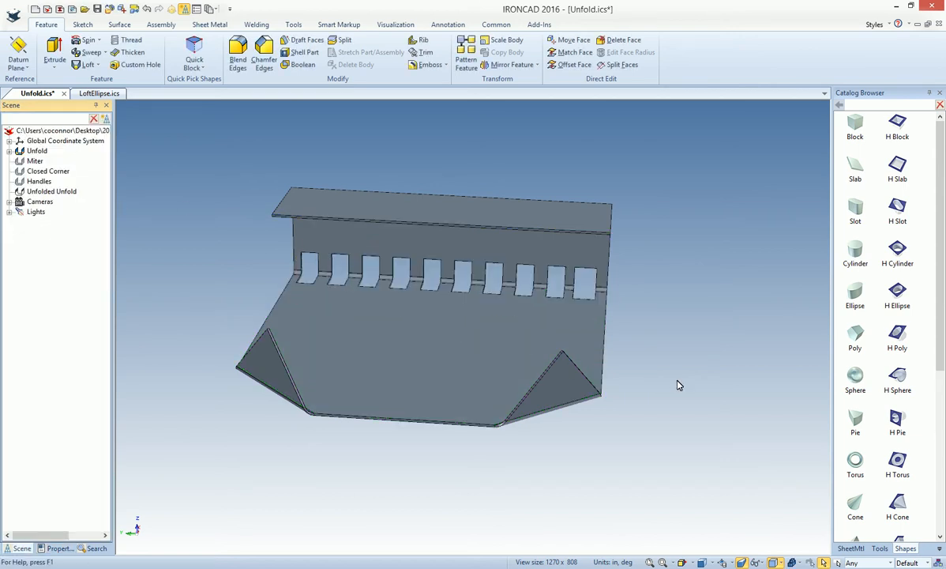
Unfold the part with the patterned notches to inspect its flat pattern, and refold it
middle_click_drag(581, 370, 606, 301)
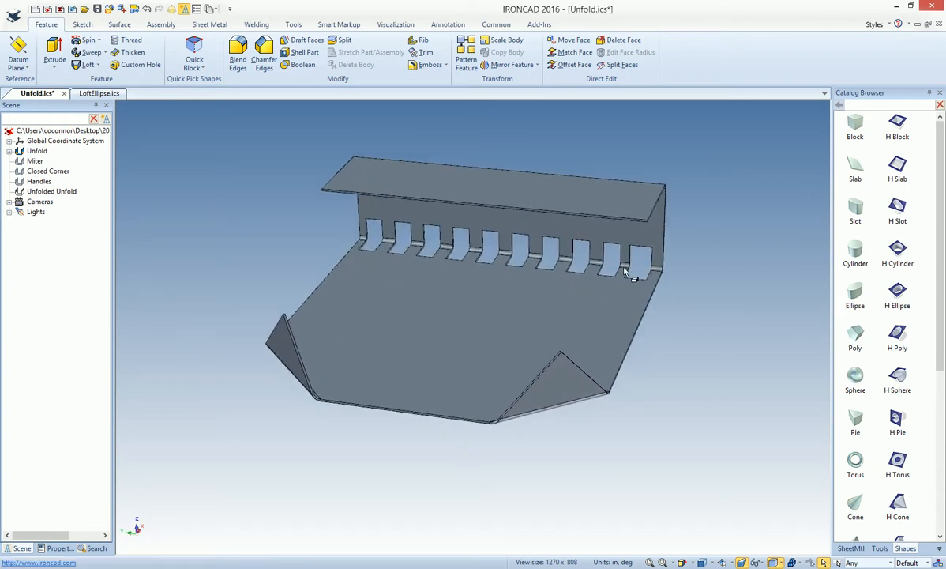
left_click(475, 295)
right_click(475, 295)
left_click(524, 252)
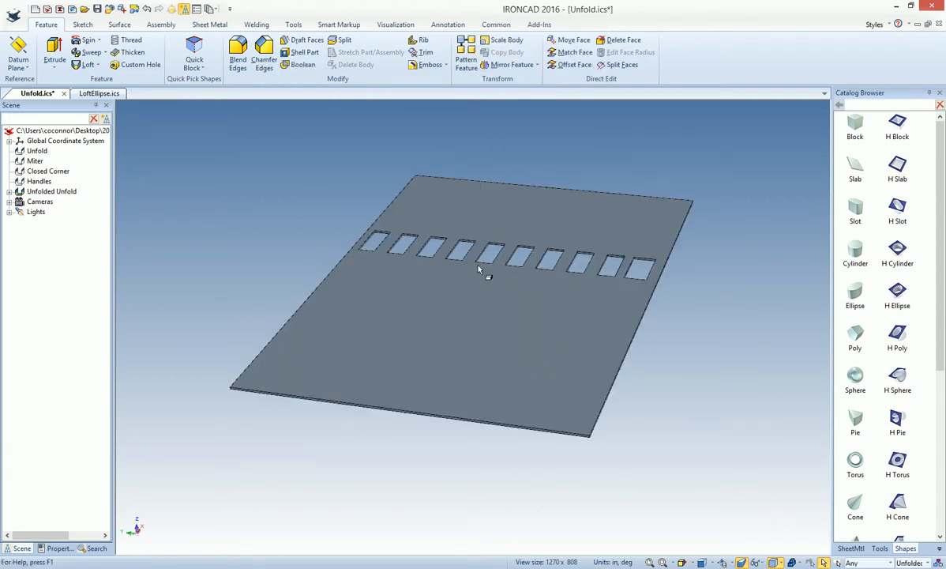
left_click(483, 307)
right_click(484, 308)
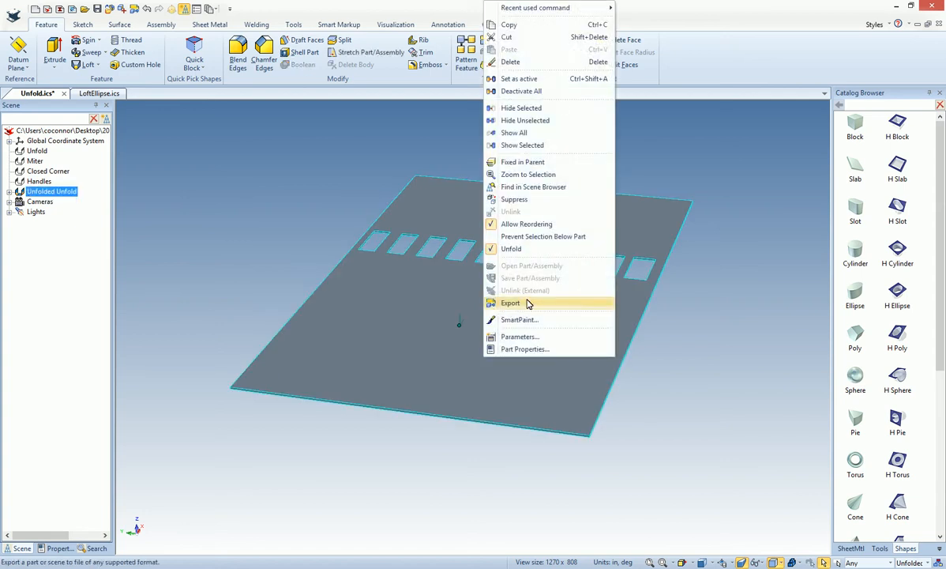
left_click(533, 251)
Start a constant 0.223 in edge blend on the pointed tips of the two triangular corner flanges
middle_click_drag(561, 489, 516, 501)
scroll(487, 370, "up", 3)
scroll(486, 369, "up", 3)
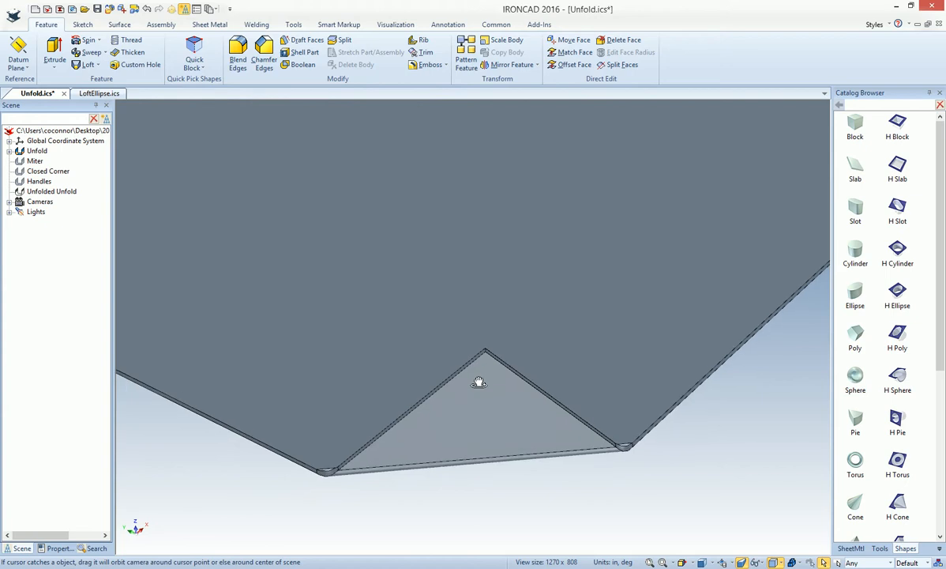
scroll(485, 351, "up", 3)
left_click(481, 340)
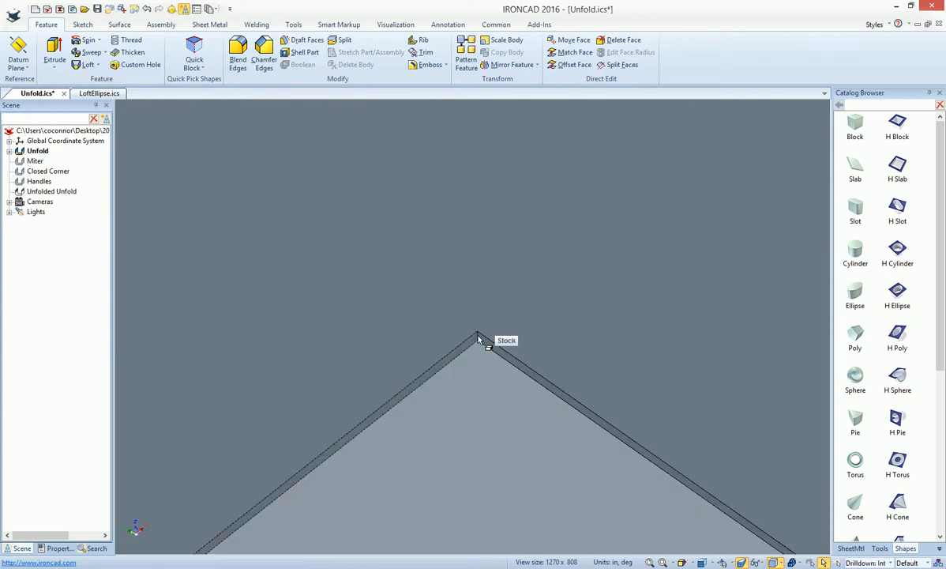
right_click(479, 340)
left_click(506, 356)
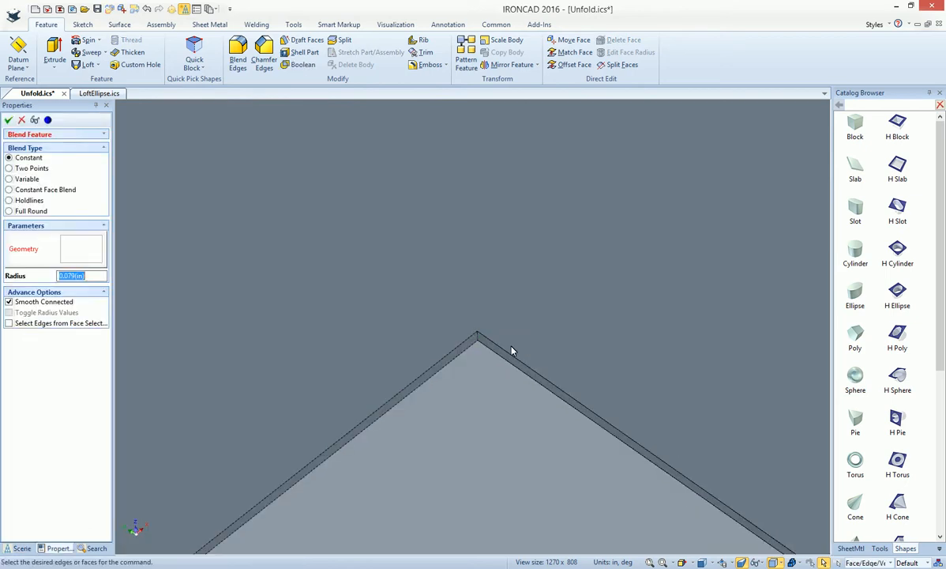
left_click_drag(515, 362, 575, 403)
scroll(411, 363, "down", 6)
scroll(285, 225, "up", 6)
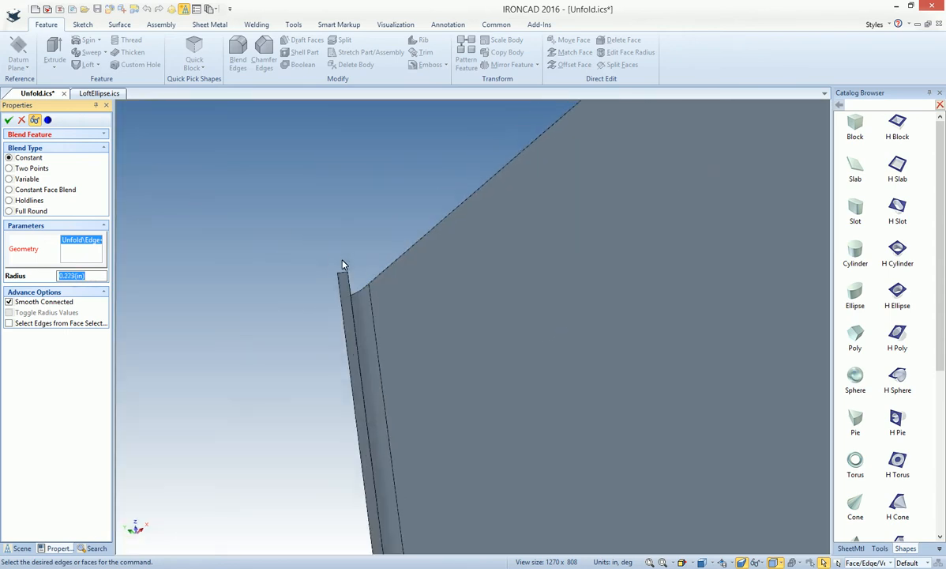
left_click(353, 291)
Add the two free corners of the upper flange to the 0.223 in blend and apply it
scroll(505, 266, "down", 6)
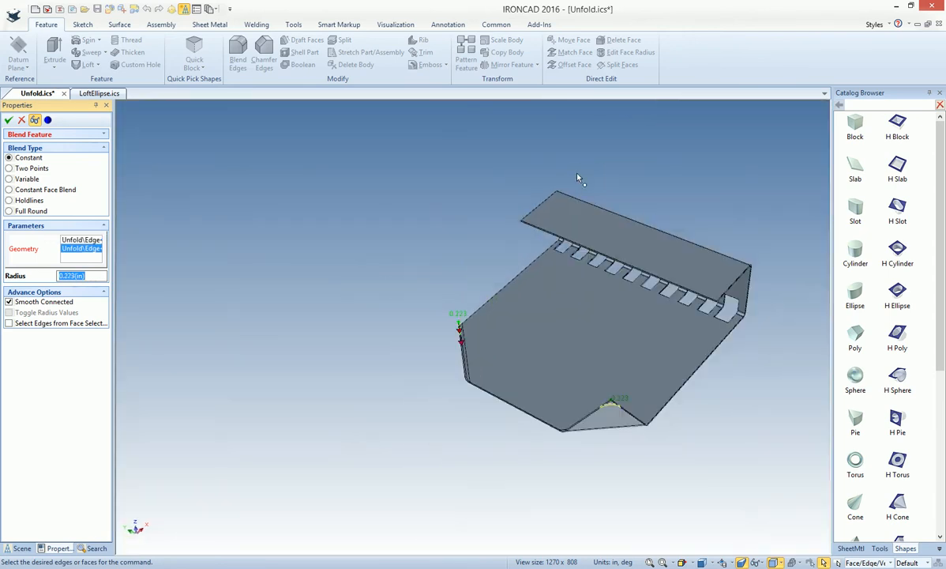
scroll(522, 226, "up", 5)
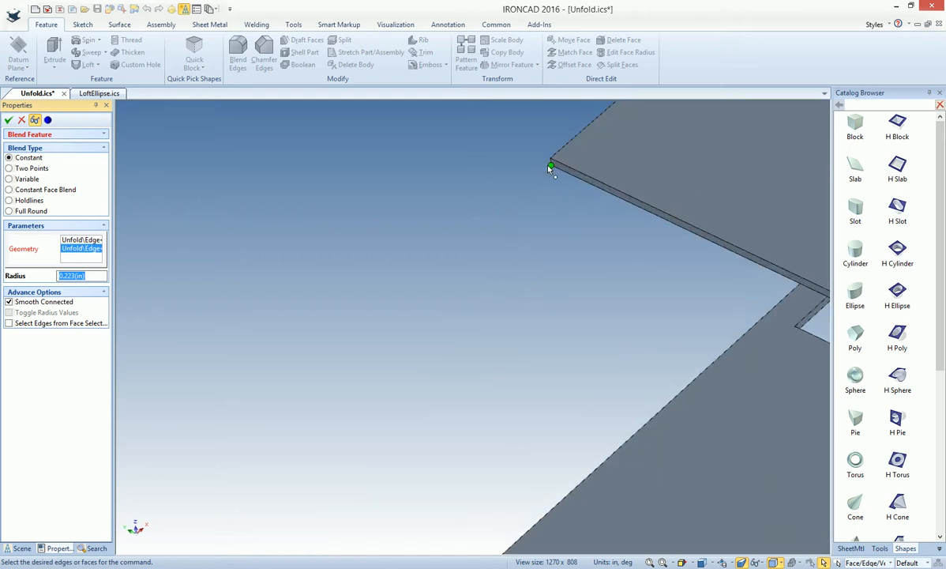
scroll(550, 170, "up", 2)
left_click(542, 178)
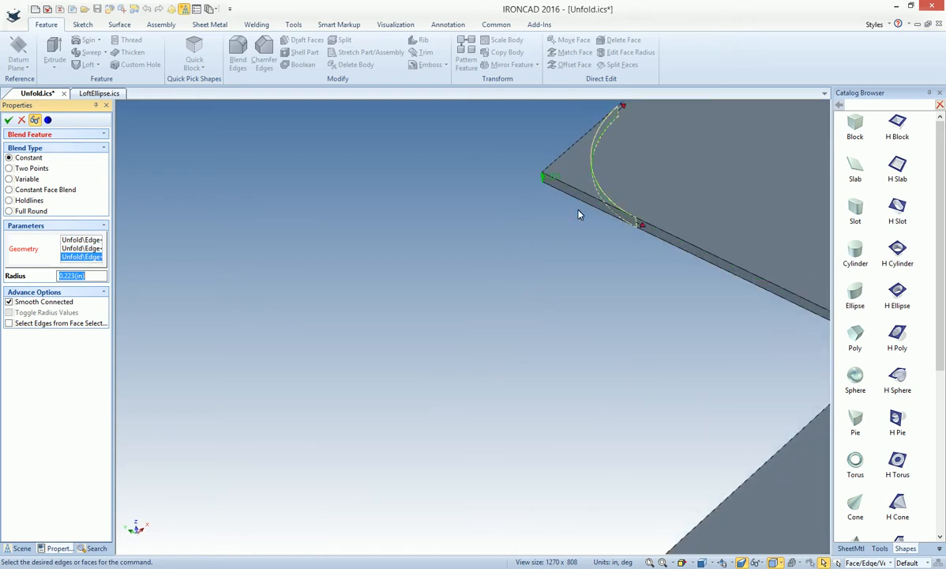
scroll(600, 233, "down", 5)
scroll(738, 412, "down", 4)
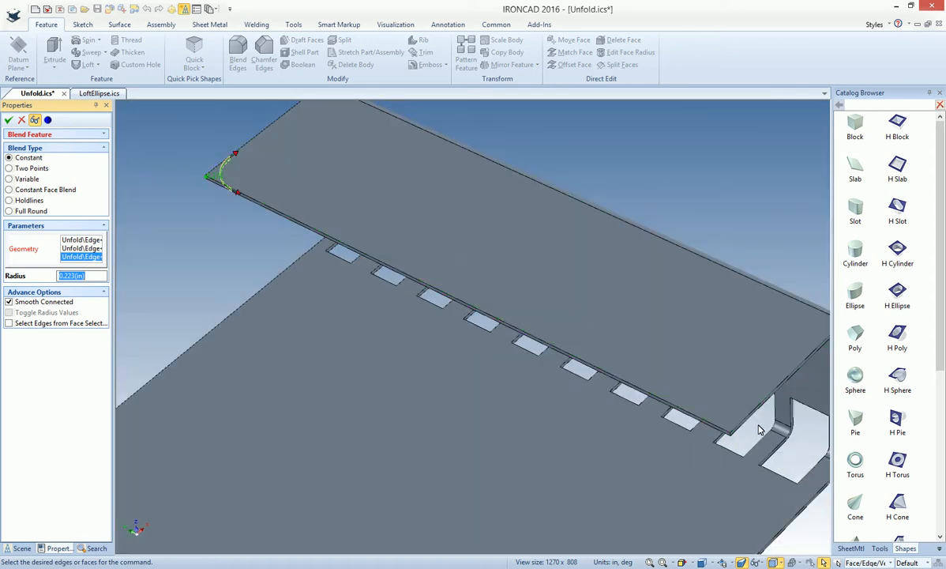
scroll(761, 429, "up", 3)
scroll(638, 413, "up", 3)
scroll(621, 403, "up", 1)
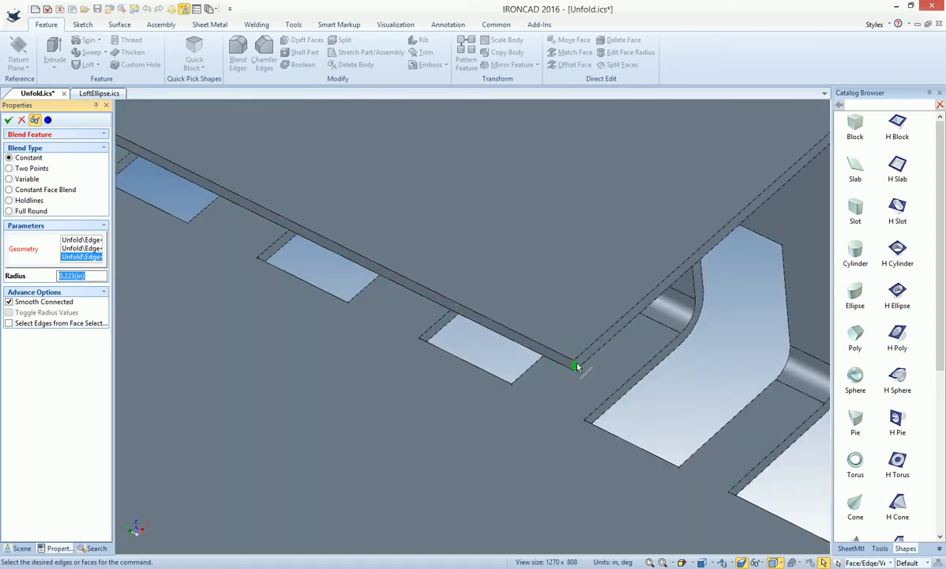
left_click(613, 330)
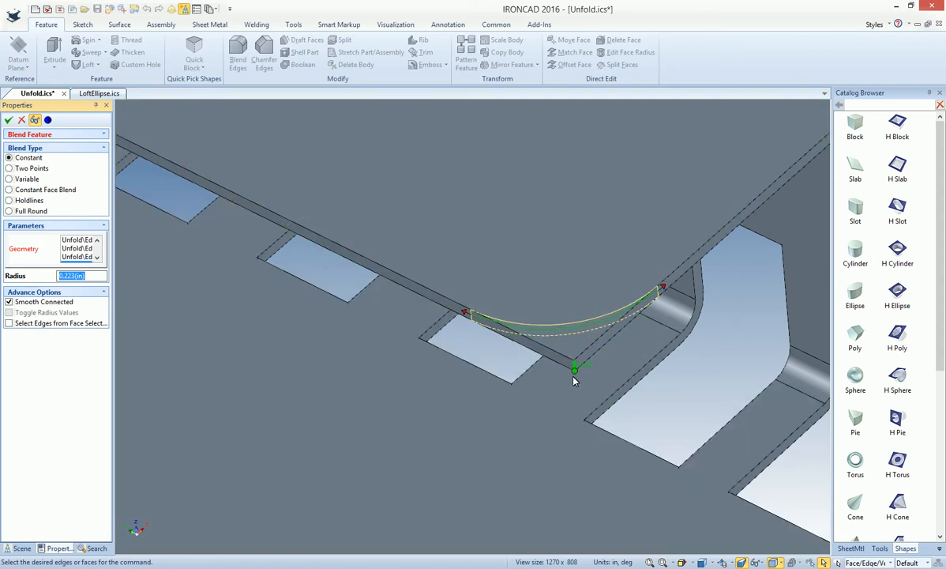
scroll(575, 376, "down", 5)
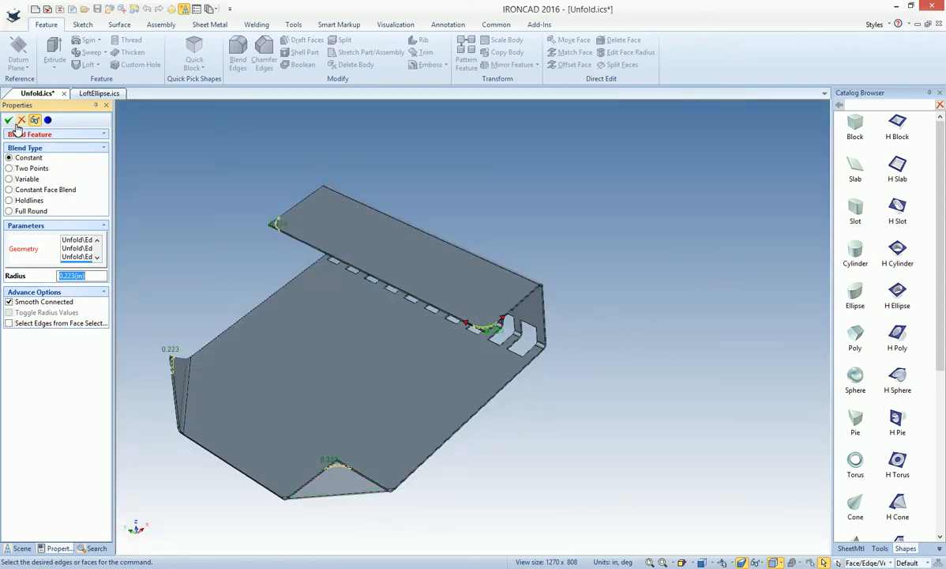
left_click(9, 121)
Unfold the part with its rounded corners to inspect the flat pattern, and refold it
middle_click_drag(192, 222, 490, 362)
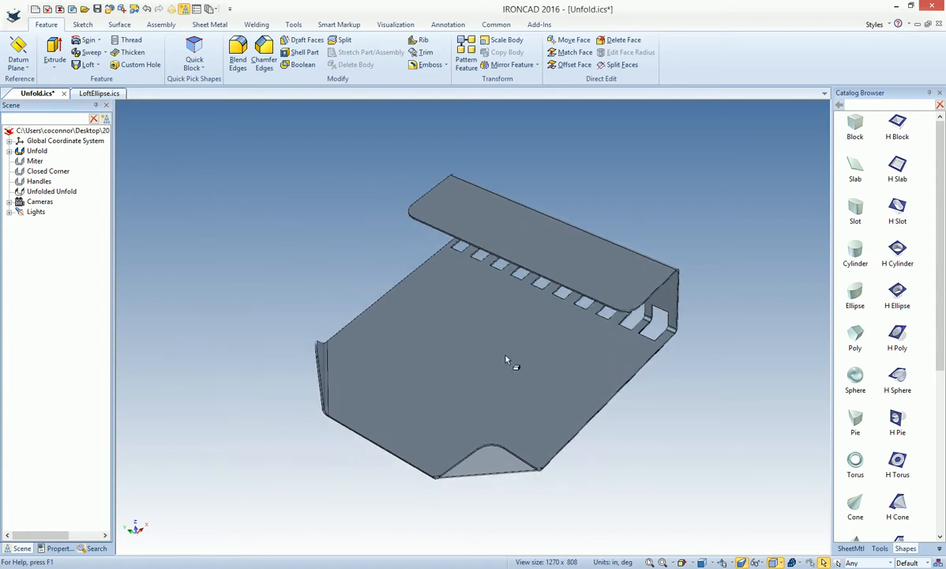
left_click(446, 352)
right_click(449, 352)
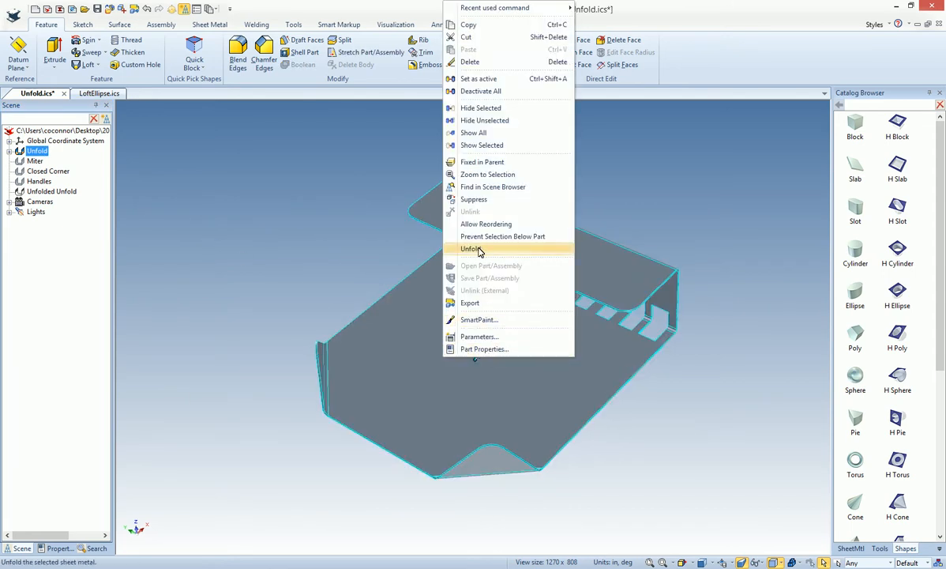
left_click(454, 245)
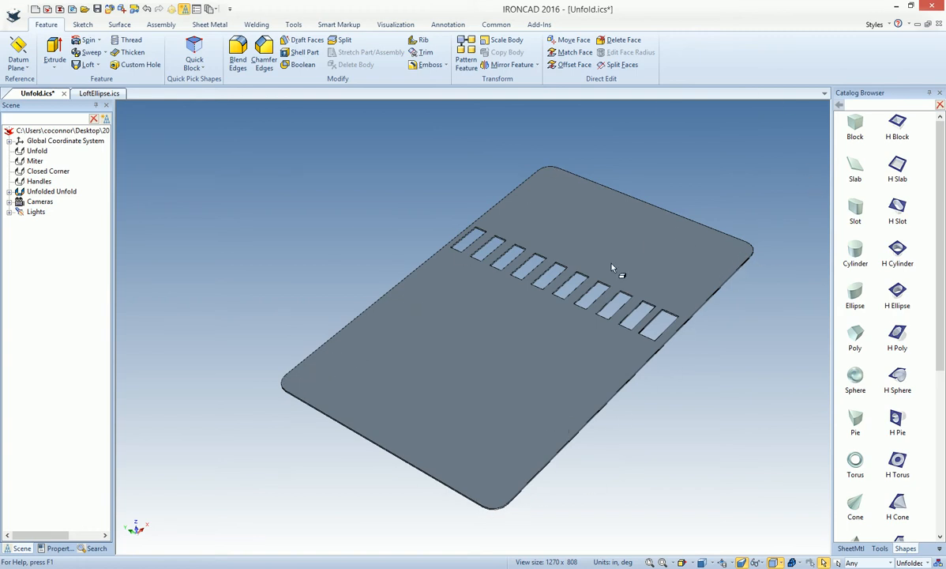
left_click(478, 362)
right_click(478, 362)
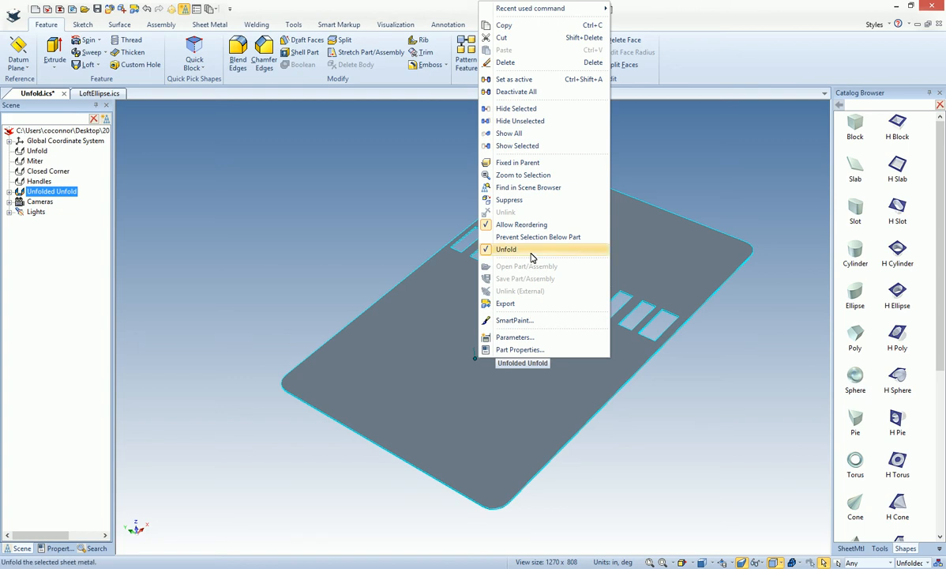
left_click(534, 256)
Create one copy of the sheet metal part with the TriBall, rotated 71.942° about a horizontal axis through its base
middle_click_drag(382, 376, 381, 356)
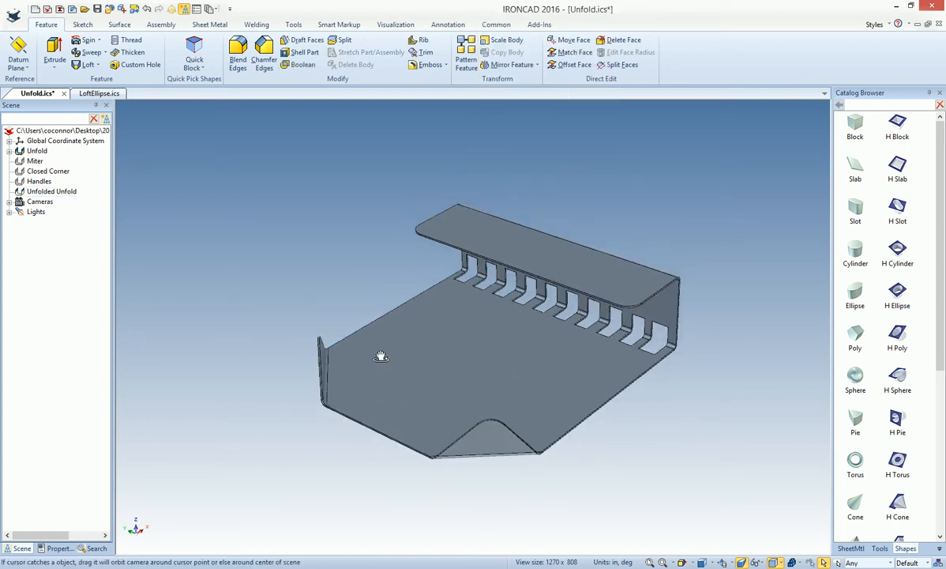
left_click(532, 385)
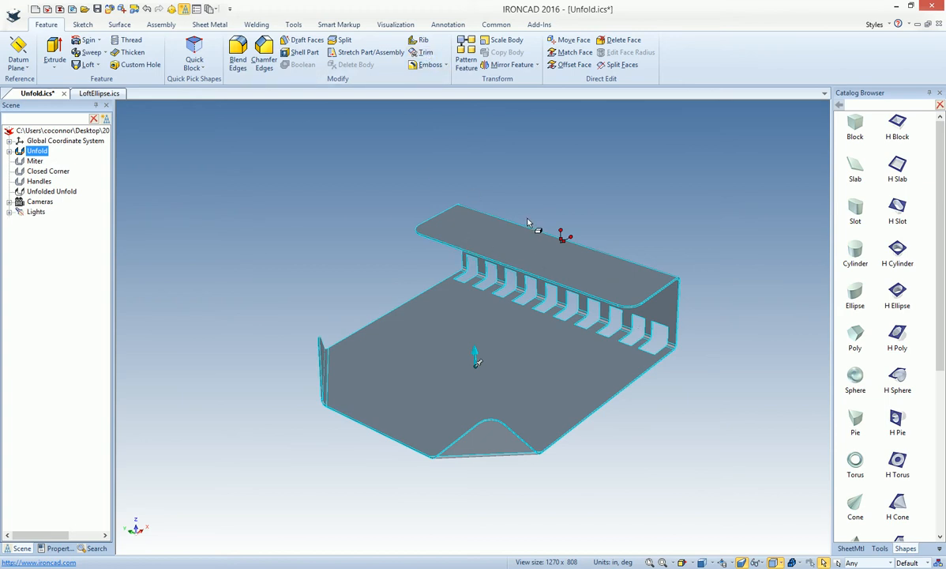
left_click(209, 25)
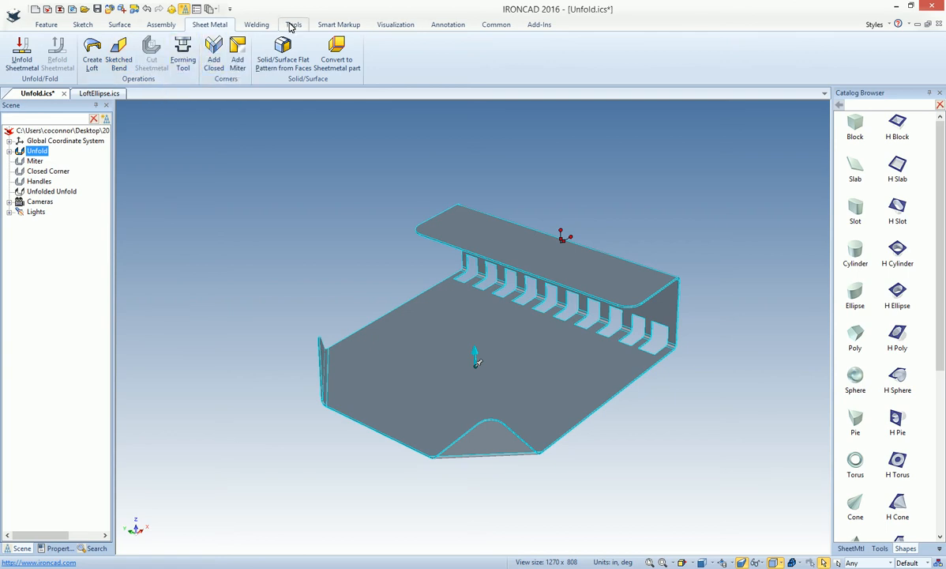
left_click(48, 24)
left_click(355, 264)
key("F10")
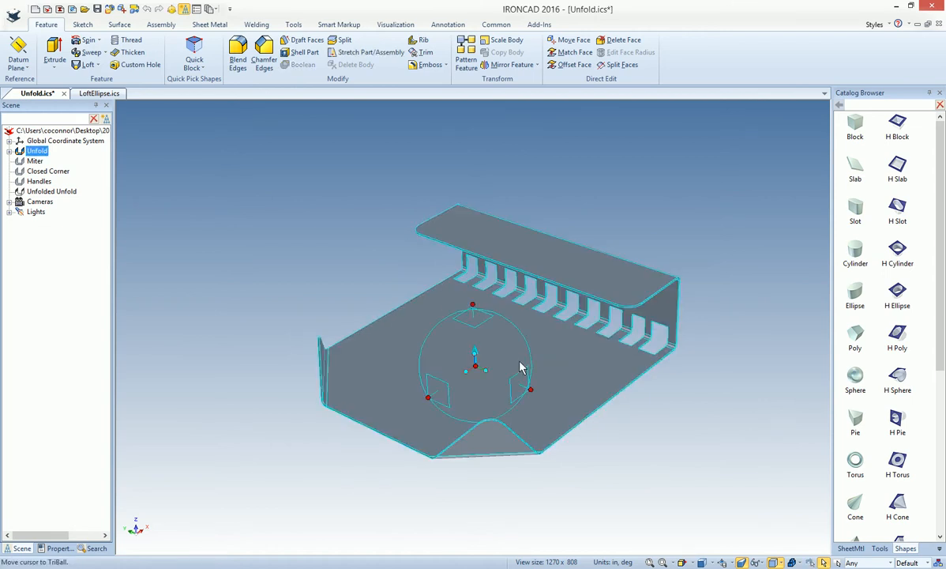
left_click(433, 399)
right_click_drag(444, 359, 476, 378)
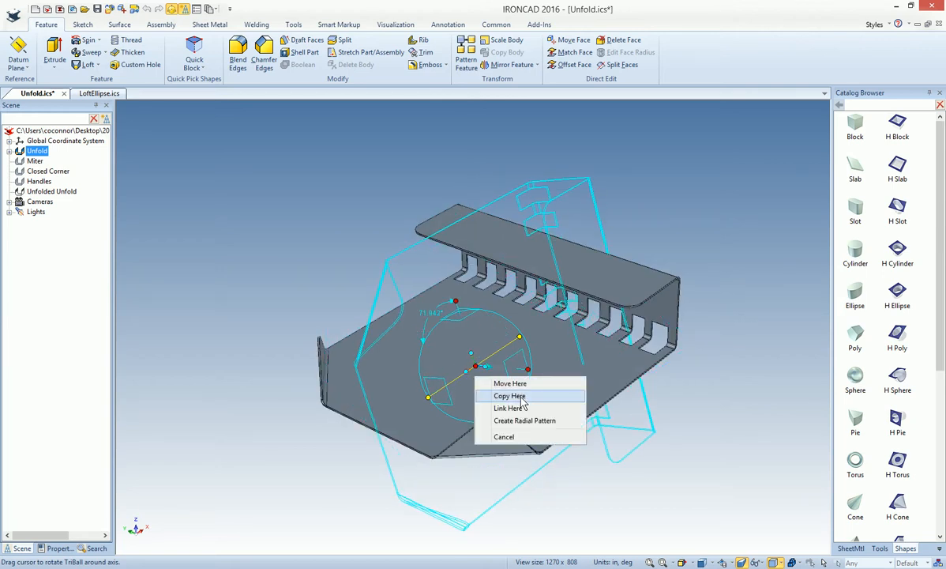
left_click(508, 396)
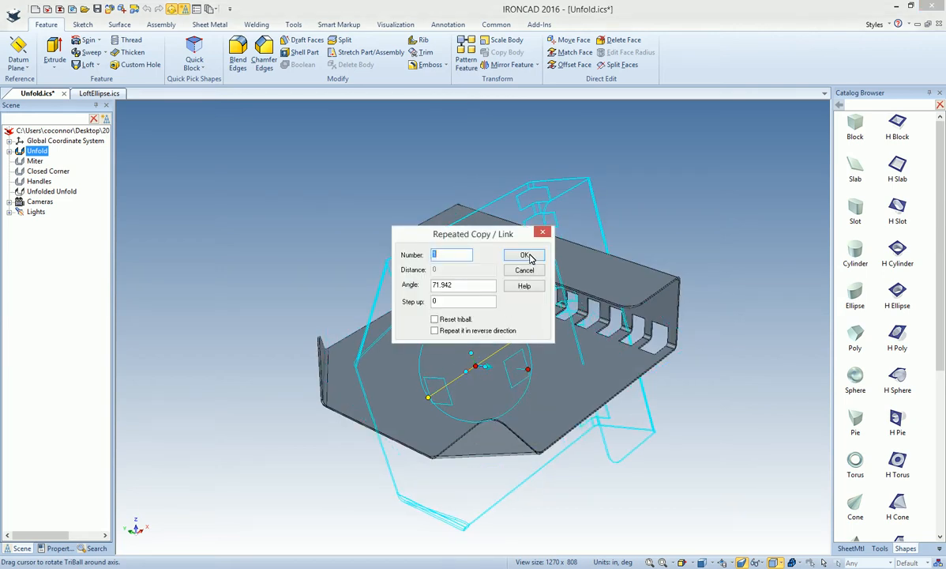
left_click(525, 254)
Move the rotated copy about 1.297 in outward, turn it at an oblique angle, and shift it about 0.895 in across the original part
key("F10")
left_click(499, 301)
key("F10")
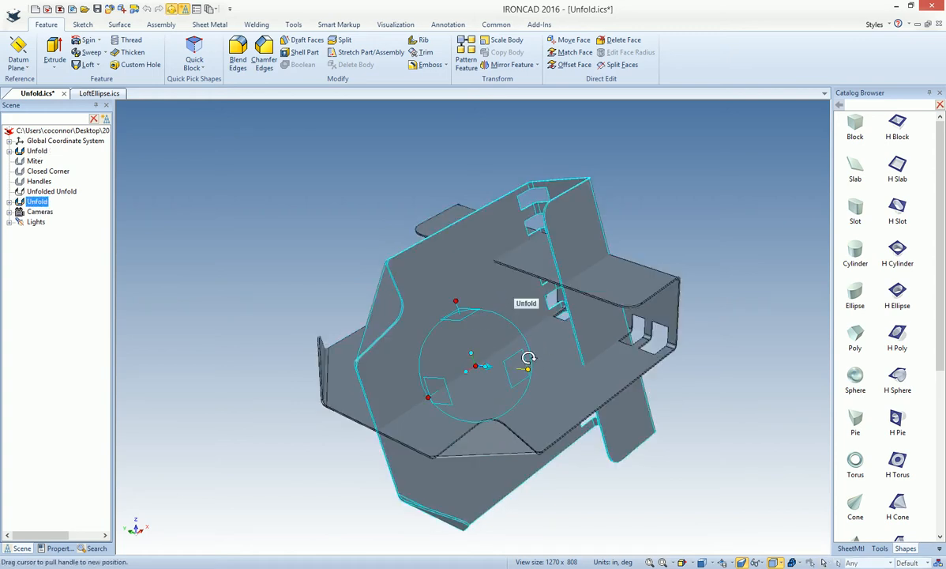
left_click_drag(531, 370, 600, 374)
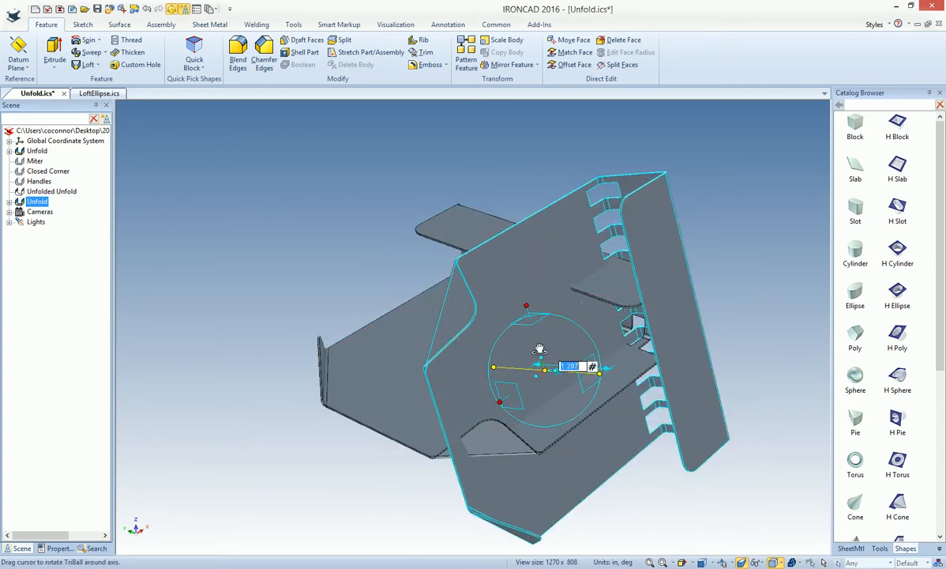
left_click(527, 305)
left_click_drag(532, 370, 532, 401)
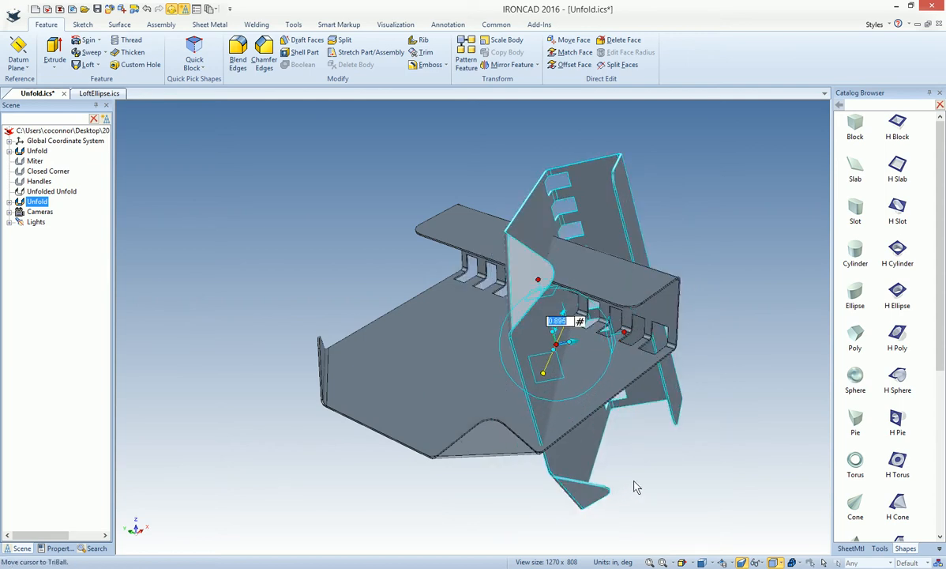
left_click(656, 476)
Trim the original part with the large flat face of the rotated copy, keeping the piece with the two triangular corner flanges
middle_click_drag(657, 477, 577, 474)
left_click(422, 52)
left_click(401, 365)
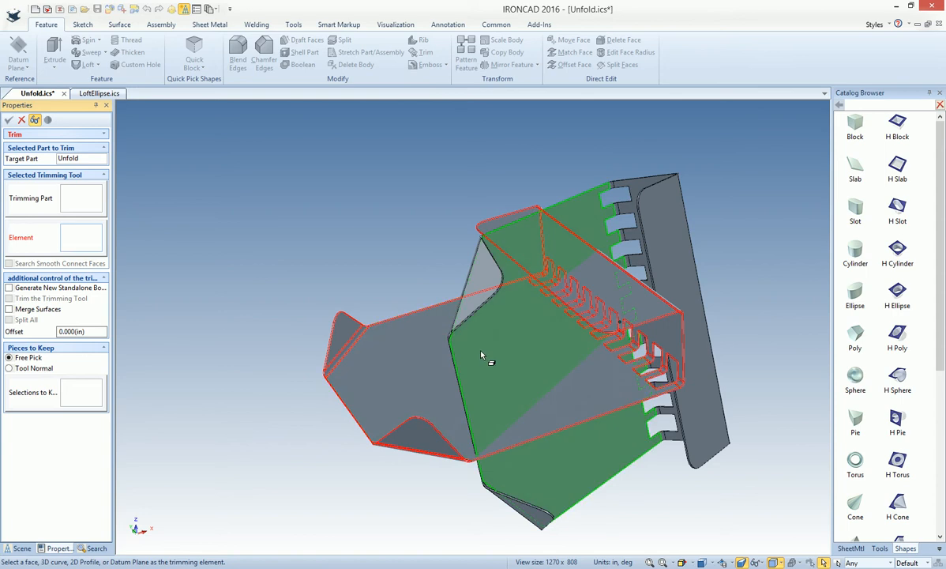
left_click(450, 328)
left_click(79, 393)
left_click(340, 346)
left_click(8, 120)
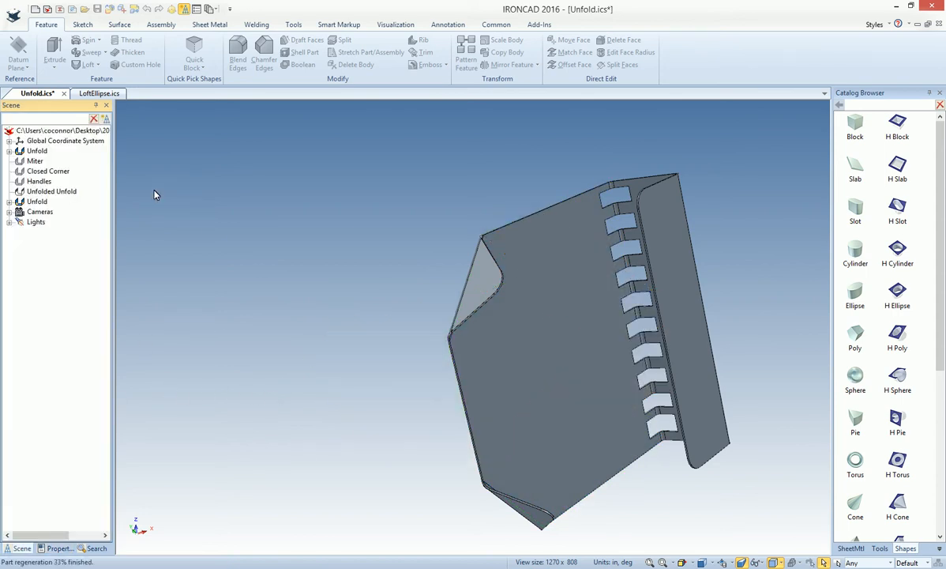
Suppress the rotated copy so that only the trimmed sheet metal part remains in view
left_click(553, 236)
right_click(553, 236)
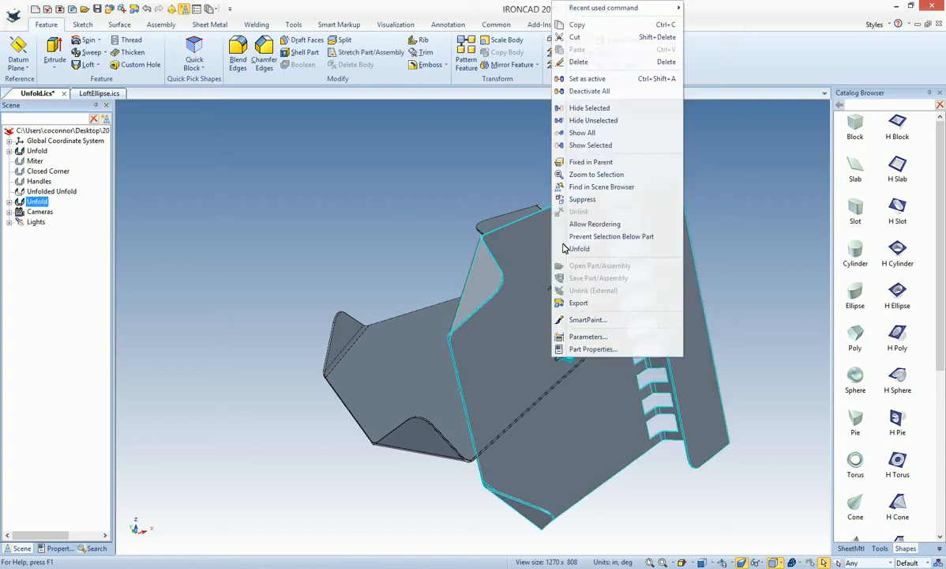
left_click(585, 199)
middle_click_drag(568, 425, 583, 403)
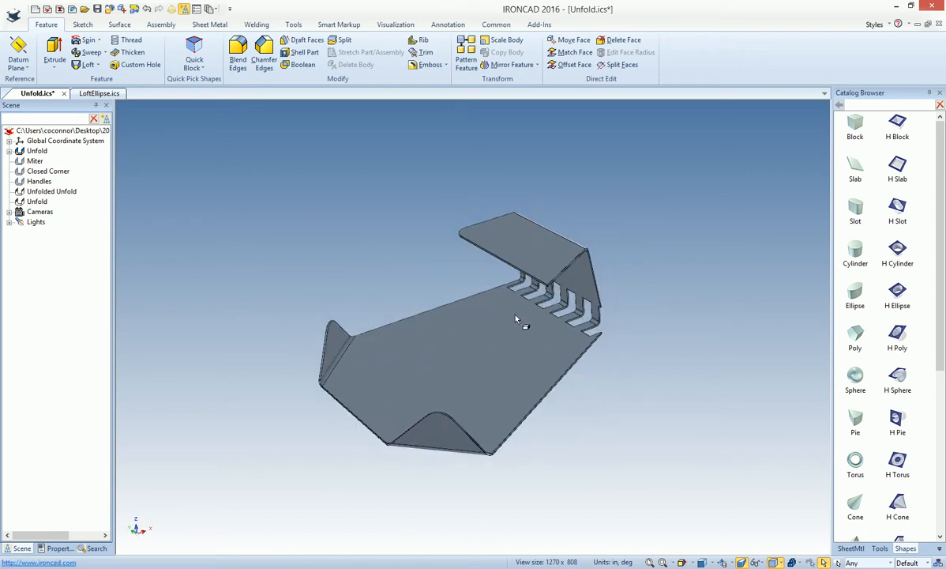
Unfold the trimmed part to inspect its flat pattern with the oblique cut, and refold it
right_click(423, 354)
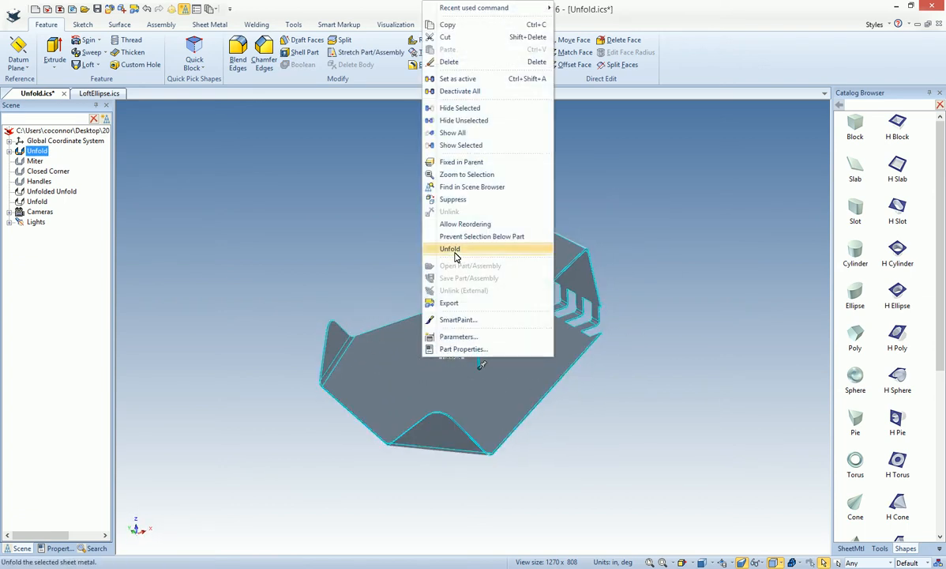
left_click(454, 252)
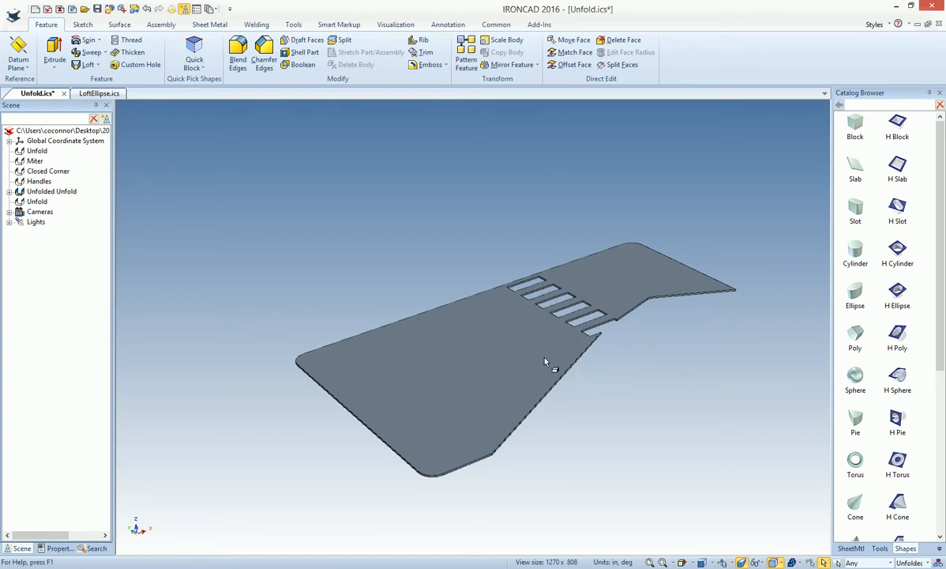
left_click(442, 370)
right_click(443, 370)
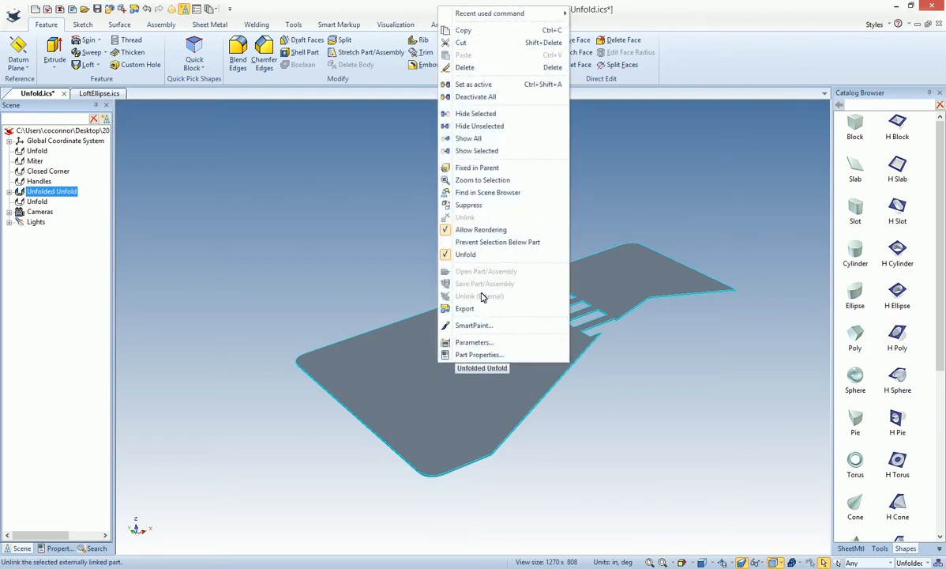
left_click(477, 261)
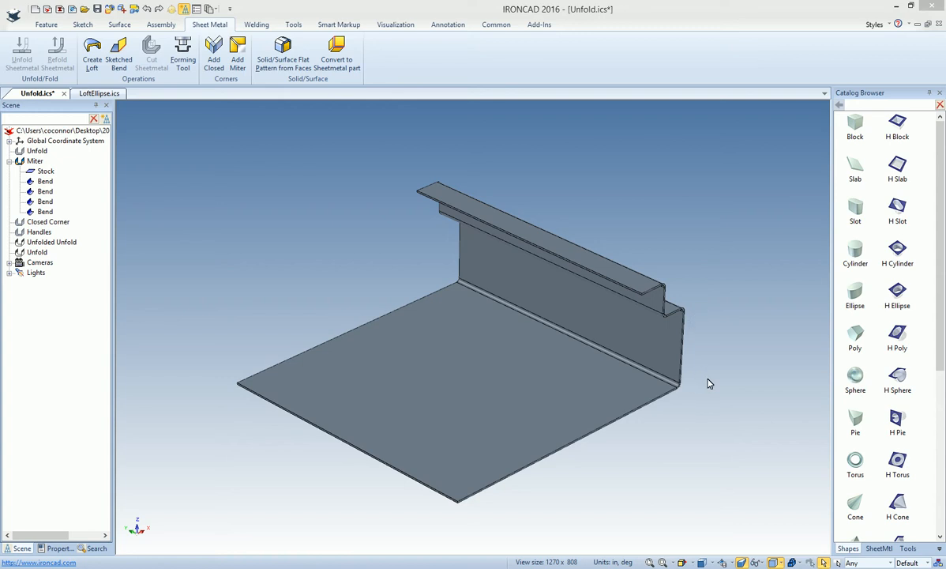
Start a miter flange on the Miter part using all the connected bends of its stepped flange as bend shapes
middle_click_drag(709, 383, 710, 382)
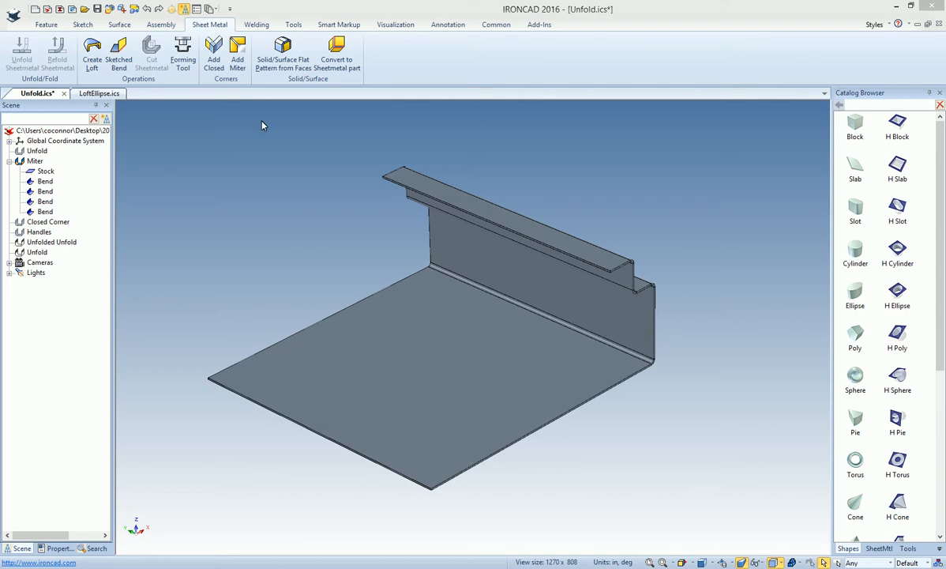
left_click(238, 54)
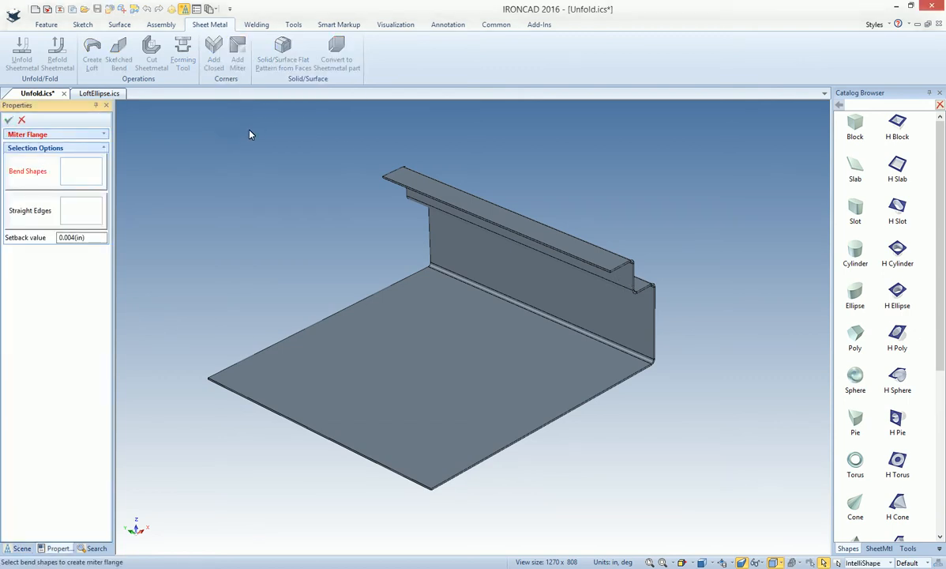
left_click(649, 316)
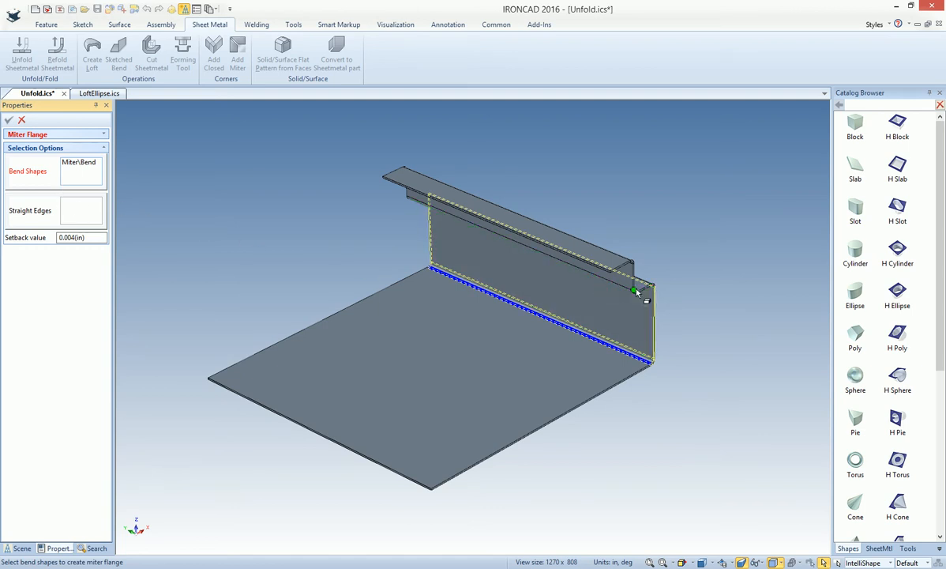
left_click(605, 277)
left_click(566, 314)
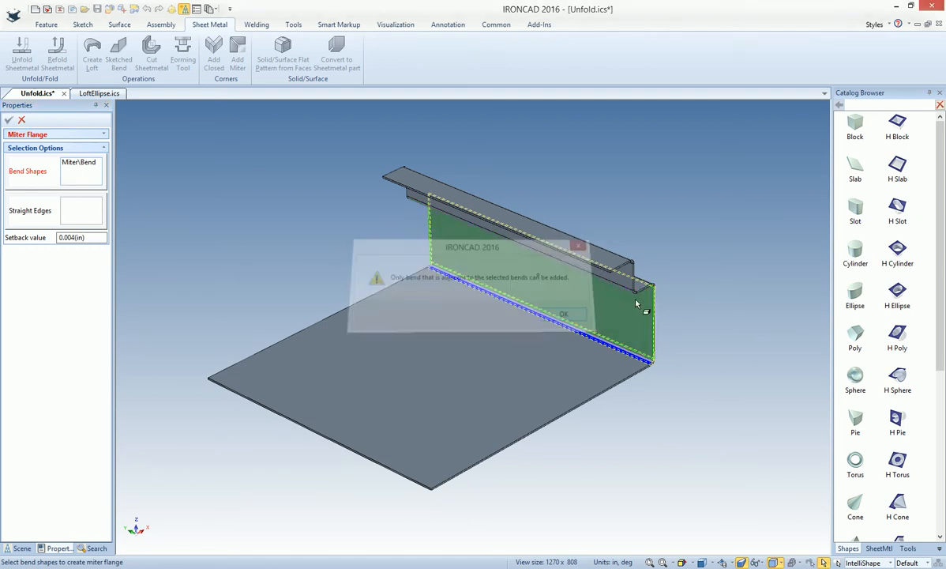
left_click(618, 283)
left_click(619, 283)
Add the two base edges adjoining the stepped flange as straight edges with a 0.004 in setback, and create the miter flange
left_click(82, 209)
left_click(558, 415)
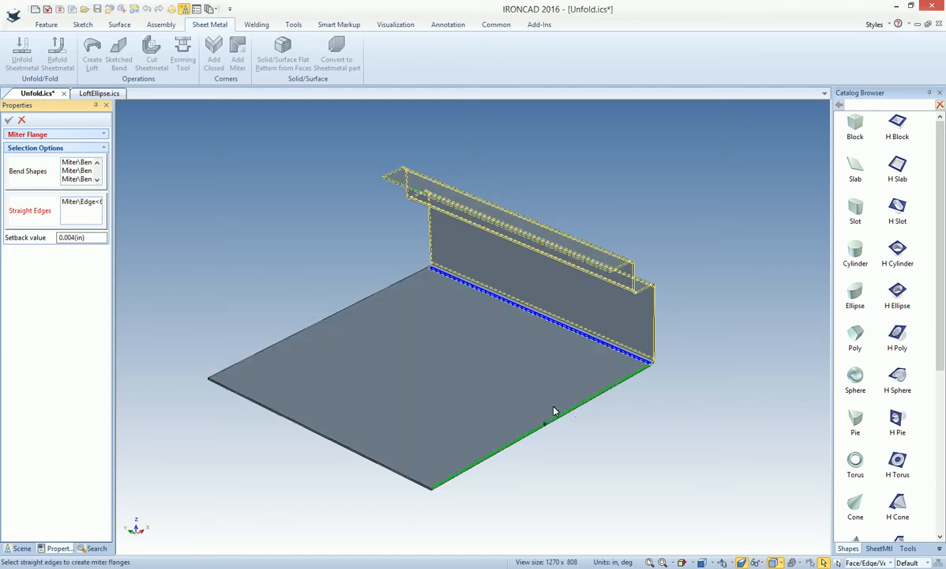
left_click(338, 315)
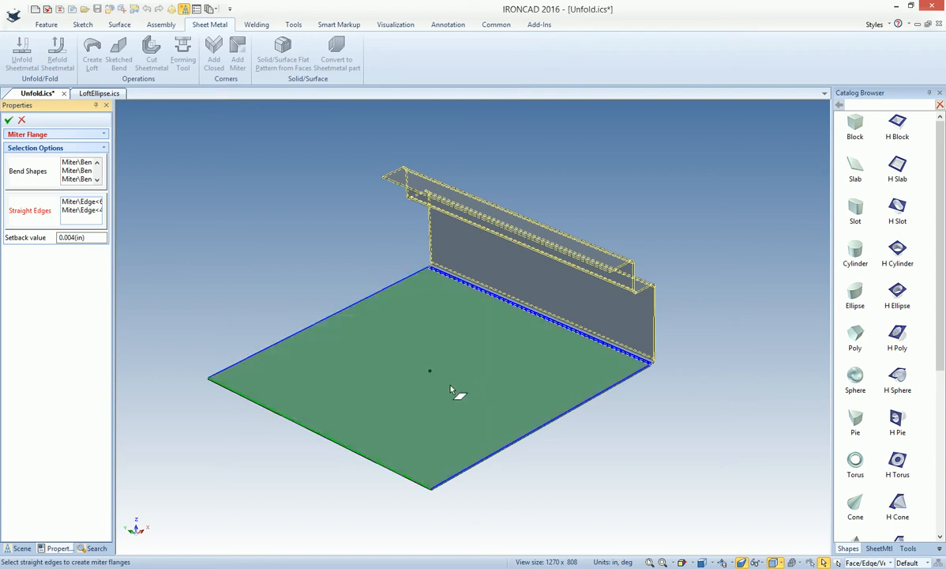
left_click(9, 120)
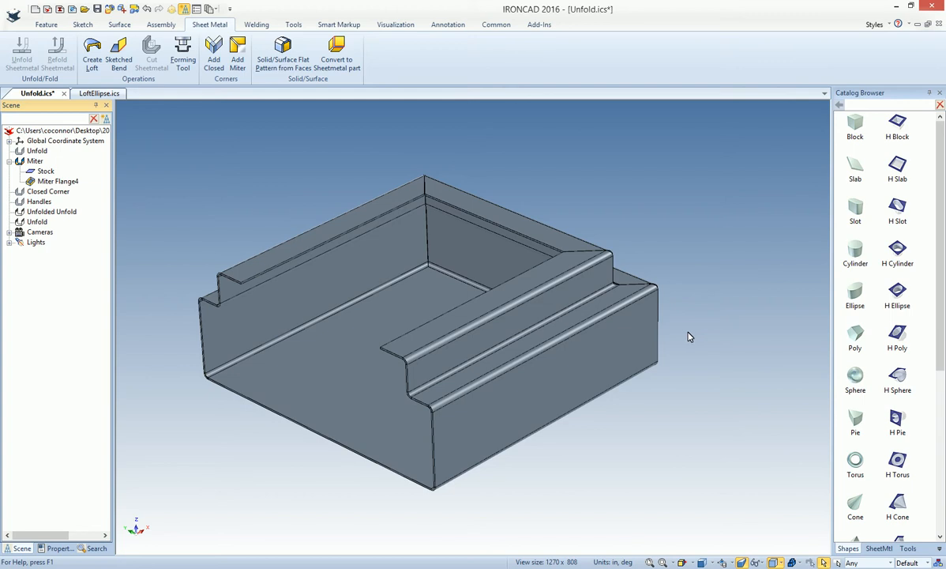
Unfold the mitered part to inspect its flat pattern, and refold it
middle_click_drag(689, 336, 437, 311)
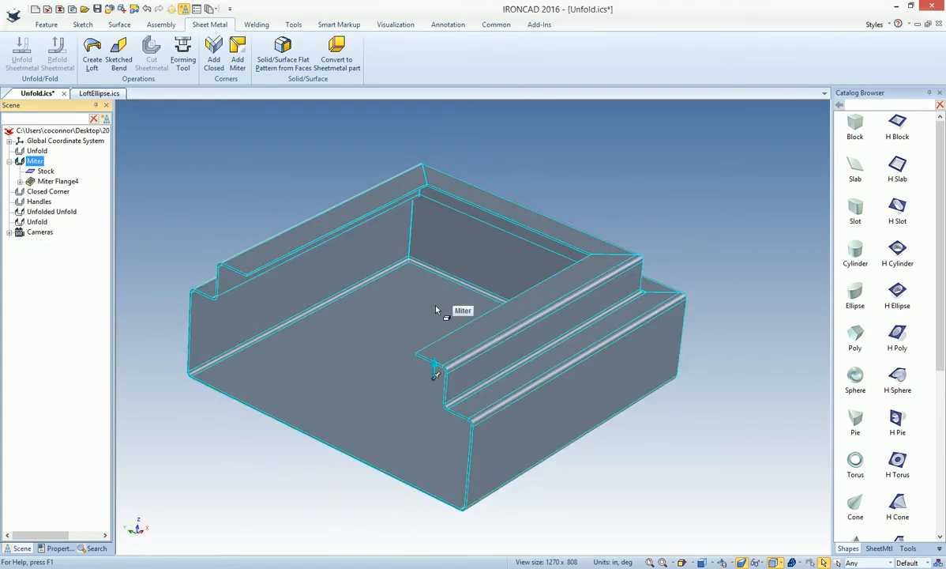
right_click(437, 310)
left_click(463, 248)
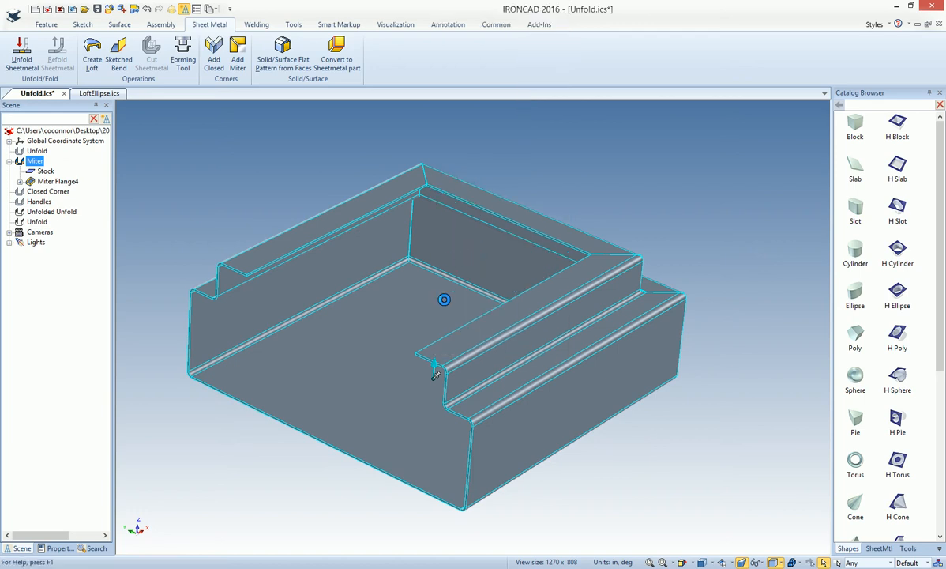
right_click(452, 310)
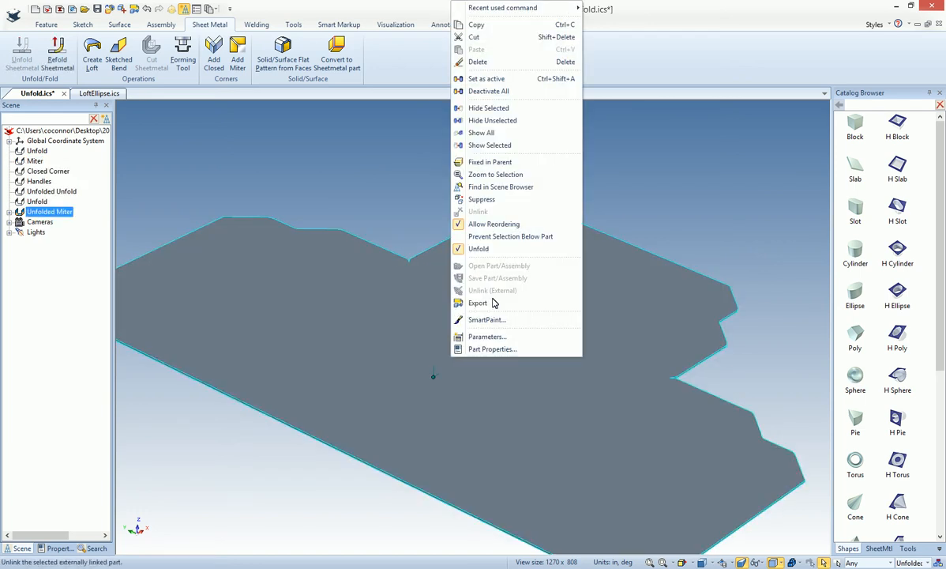
left_click(493, 248)
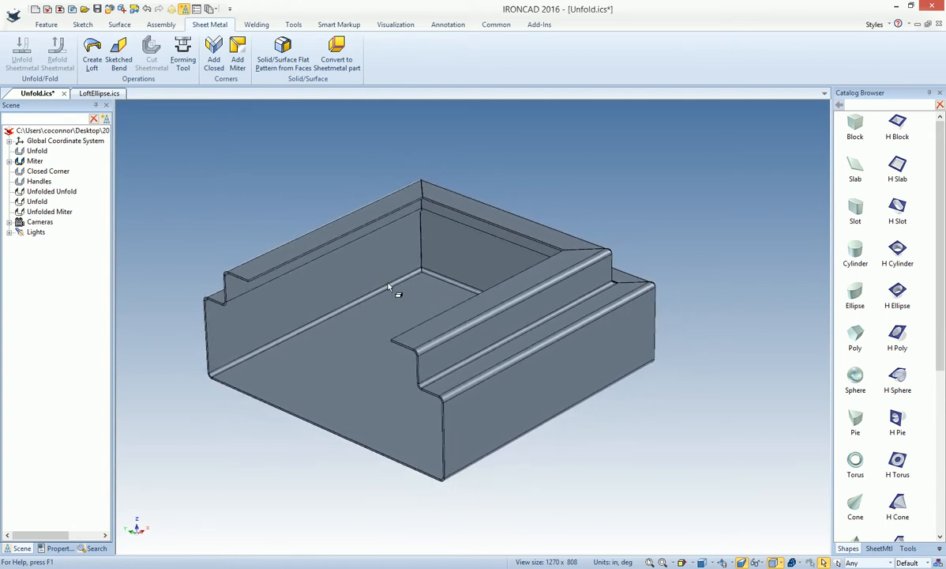
Review the sheet metal options for bend reliefs, bend radius and constraints, and close them without changes
left_click(195, 9)
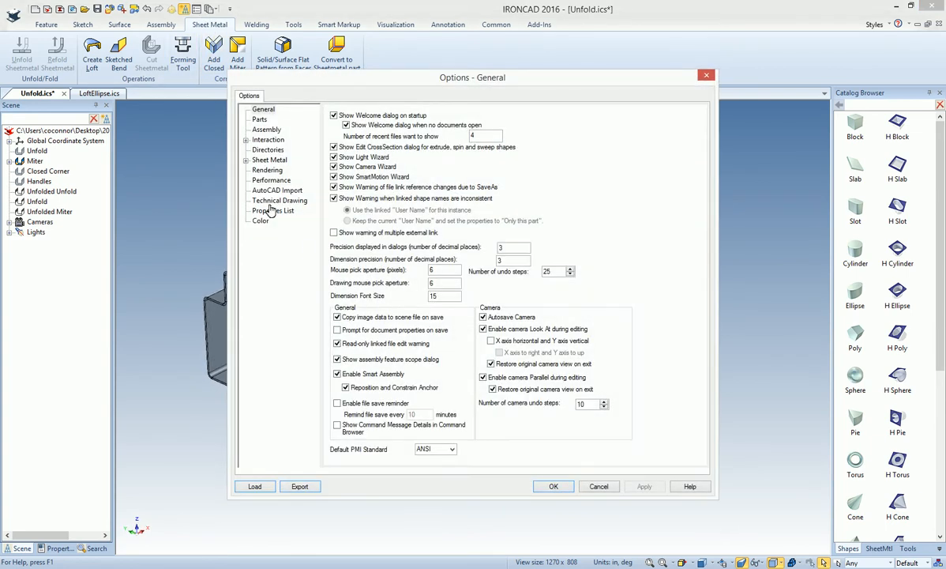
left_click(269, 159)
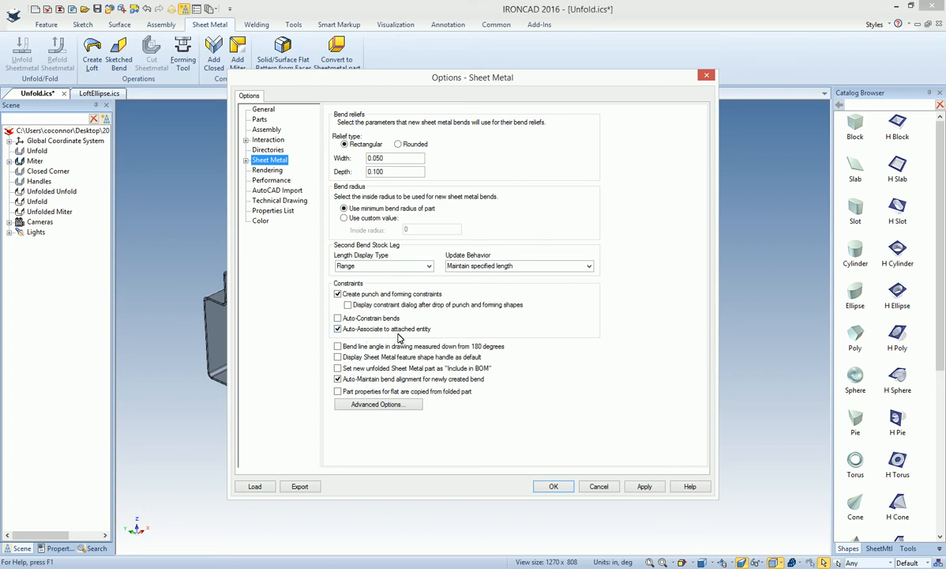
left_click(599, 486)
Enlarge the base stock of the mitered part in both directions, widening it outward and extending its other dimension to about 5.622 in
left_click(386, 300)
left_click(389, 298)
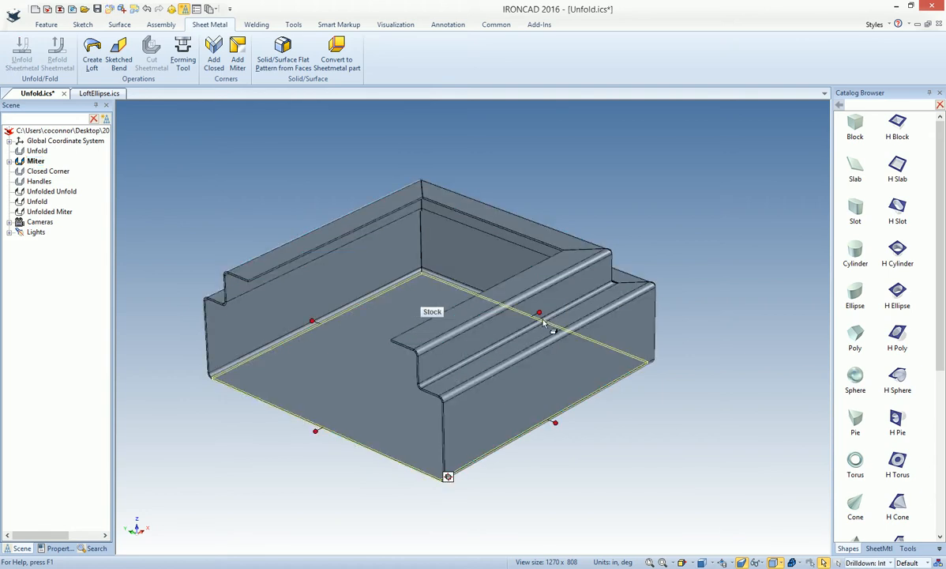
left_click_drag(555, 423, 610, 467)
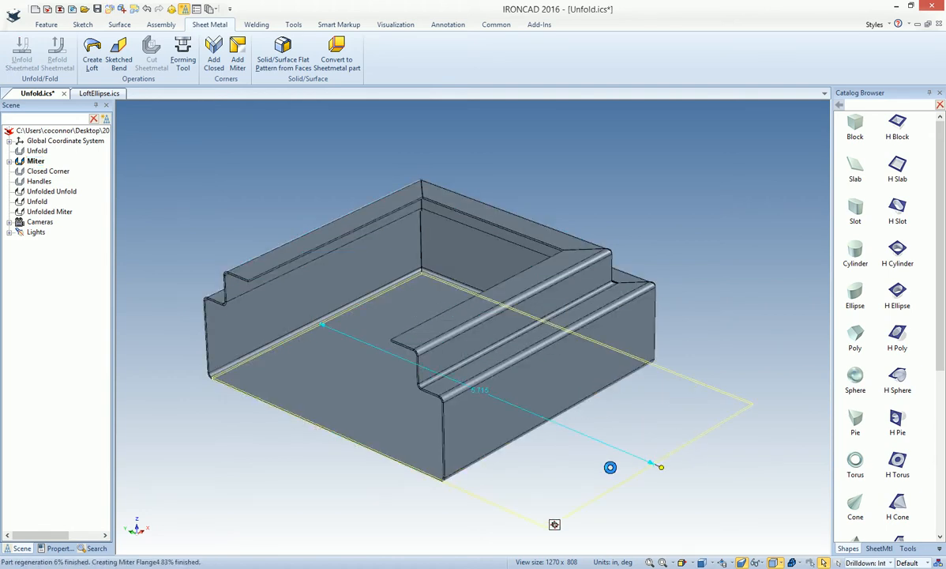
left_click_drag(589, 332, 686, 353)
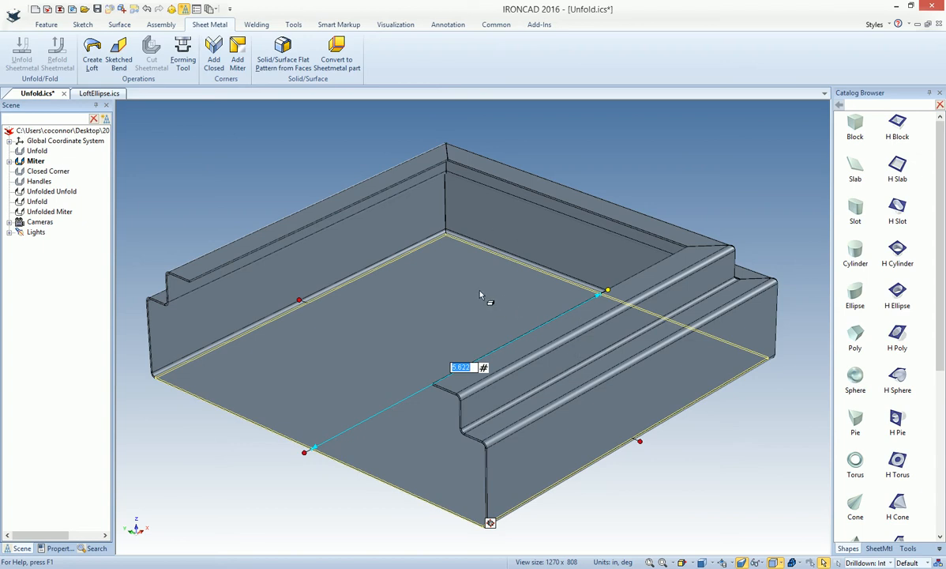
middle_click_drag(590, 442, 701, 405)
left_click(707, 399)
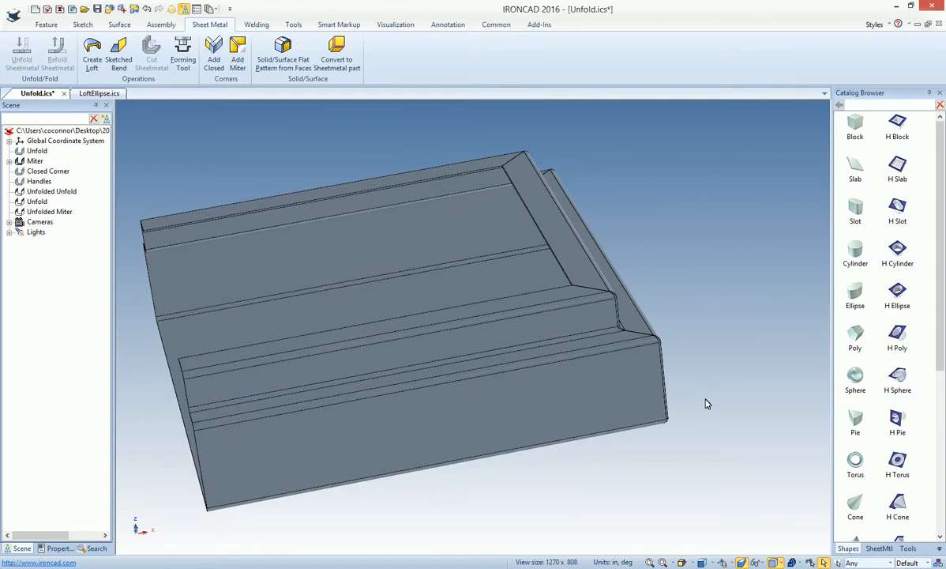
Shorten the first bend of the miter flange to lower the walls of the mitered part
middle_click_drag(650, 331, 555, 288)
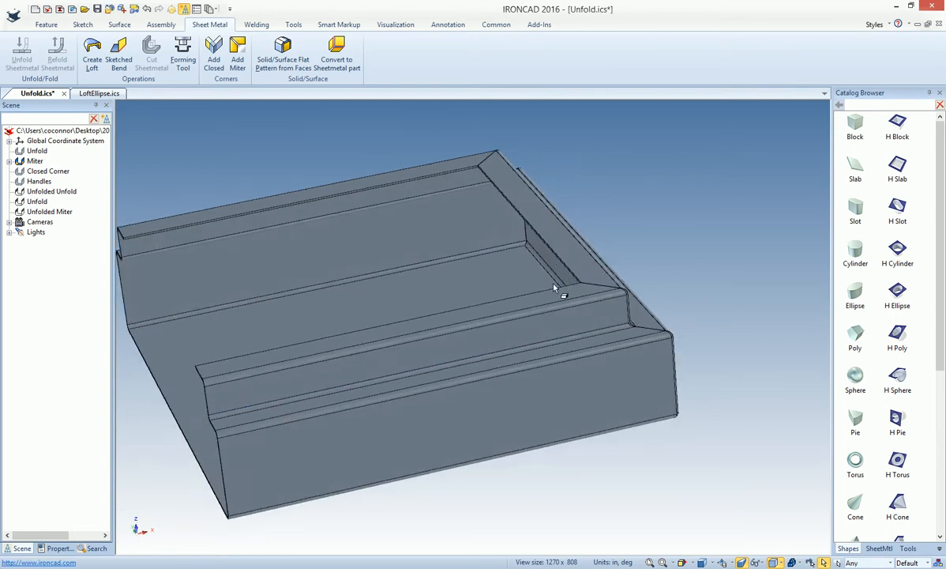
left_click(9, 161)
left_click(21, 181)
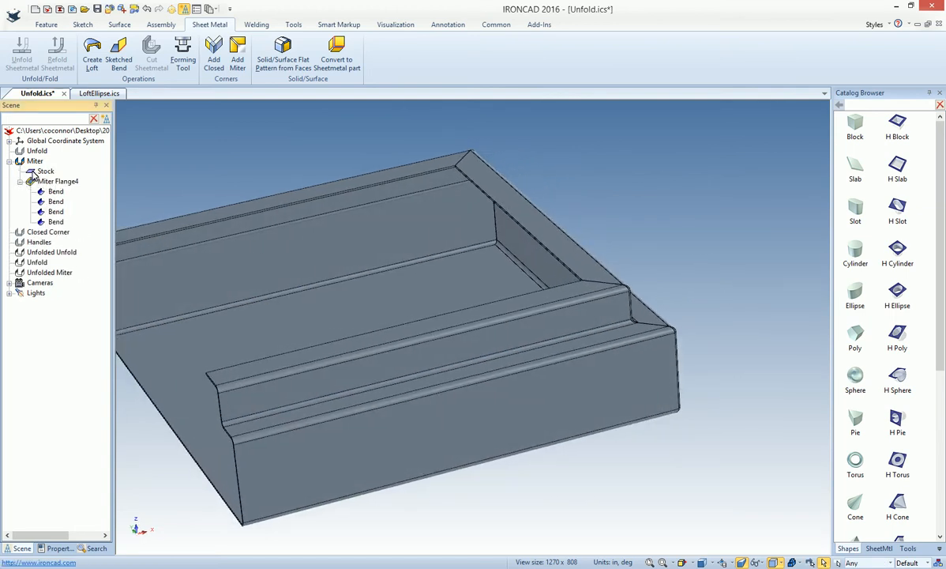
left_click(44, 193)
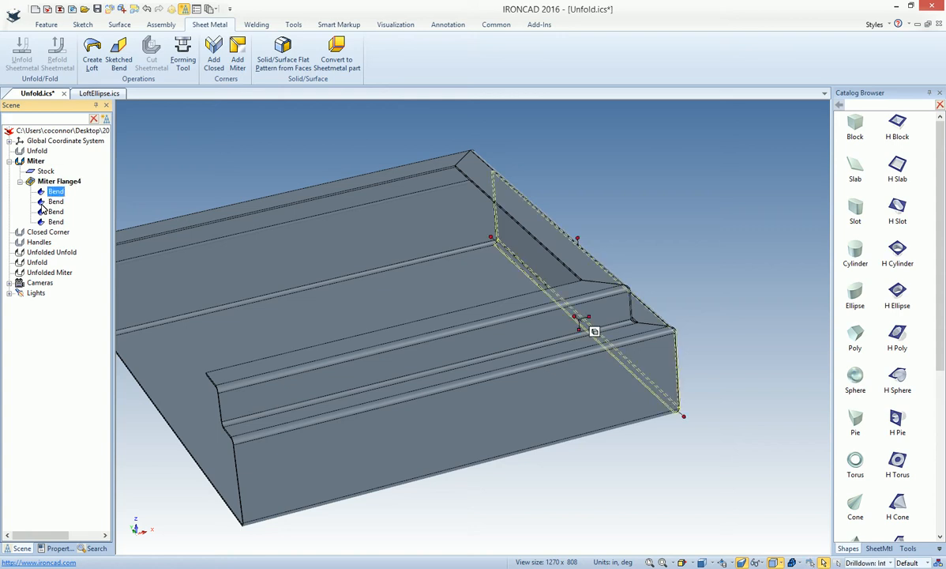
left_click_drag(579, 244, 579, 274)
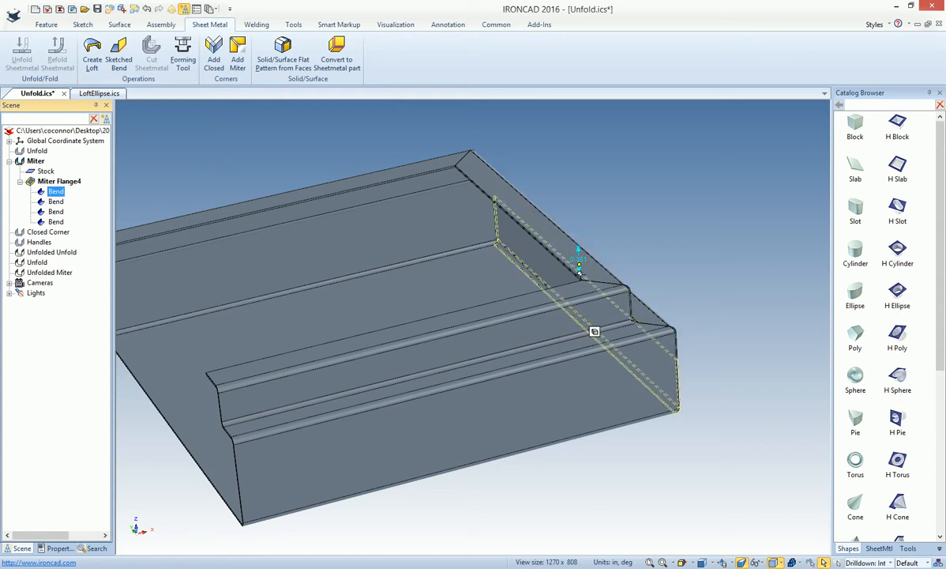
left_click(725, 361)
Change the angle of the miter flange's top bend along the back wall so its inner lip tilts slightly upward
middle_click_drag(695, 365, 560, 250)
left_click(559, 249)
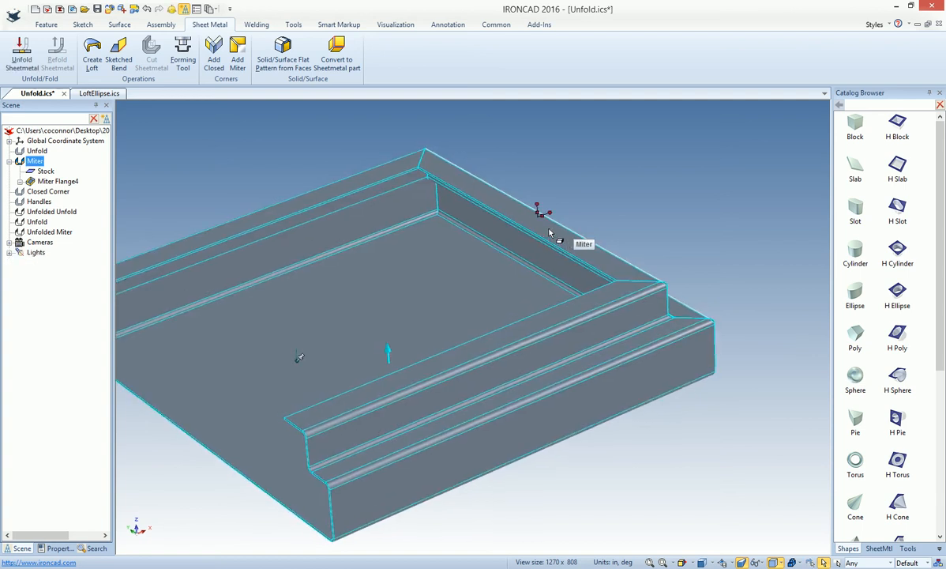
scroll(542, 220, "up", 2)
key("Escape")
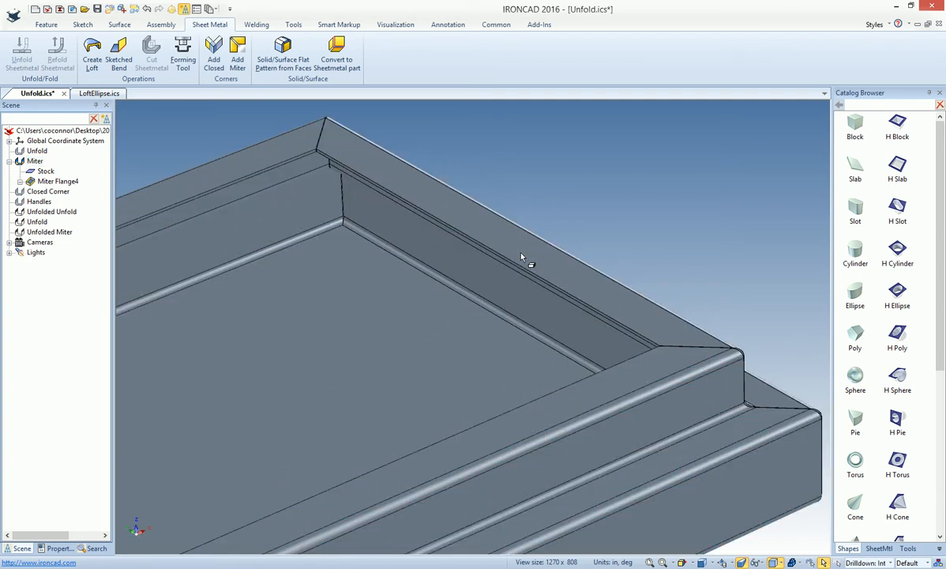
left_click(446, 210)
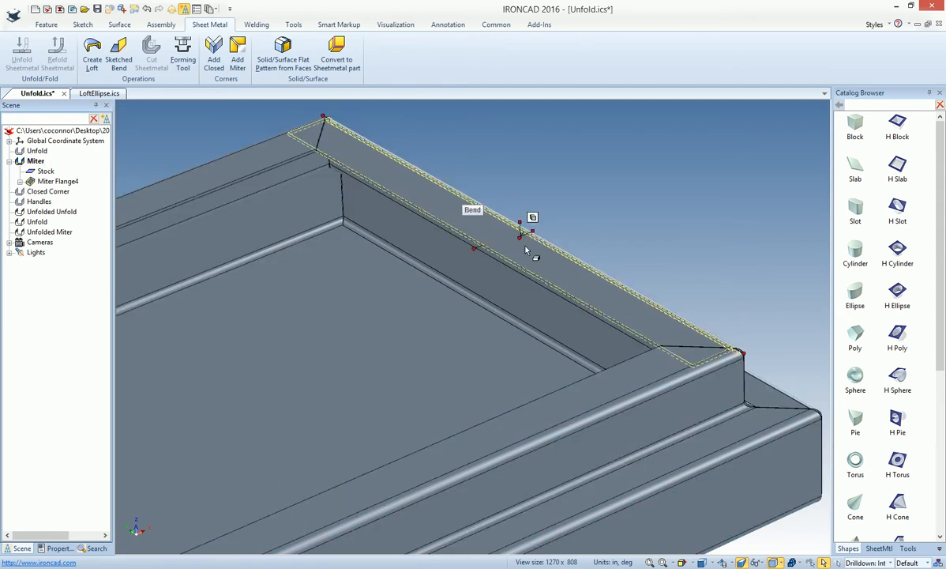
left_click_drag(521, 229, 524, 221)
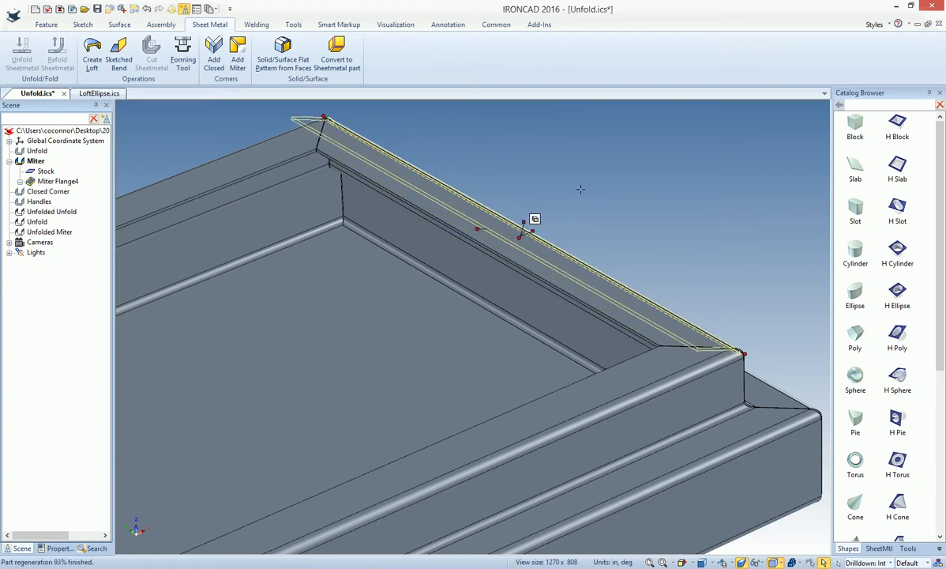
left_click(670, 196)
middle_click_drag(717, 342, 468, 417)
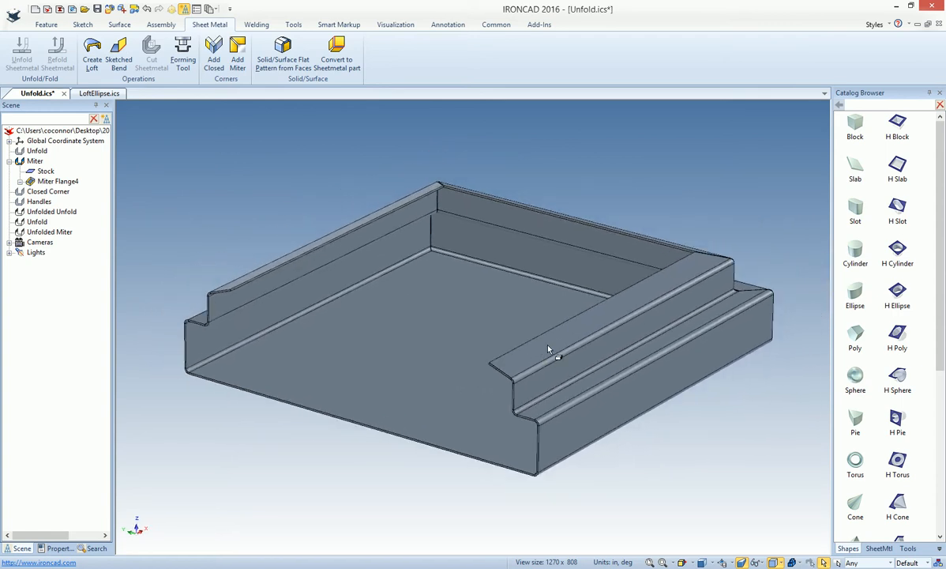
Hide the mitered part to clear the scene
left_click(482, 311)
right_click(495, 298)
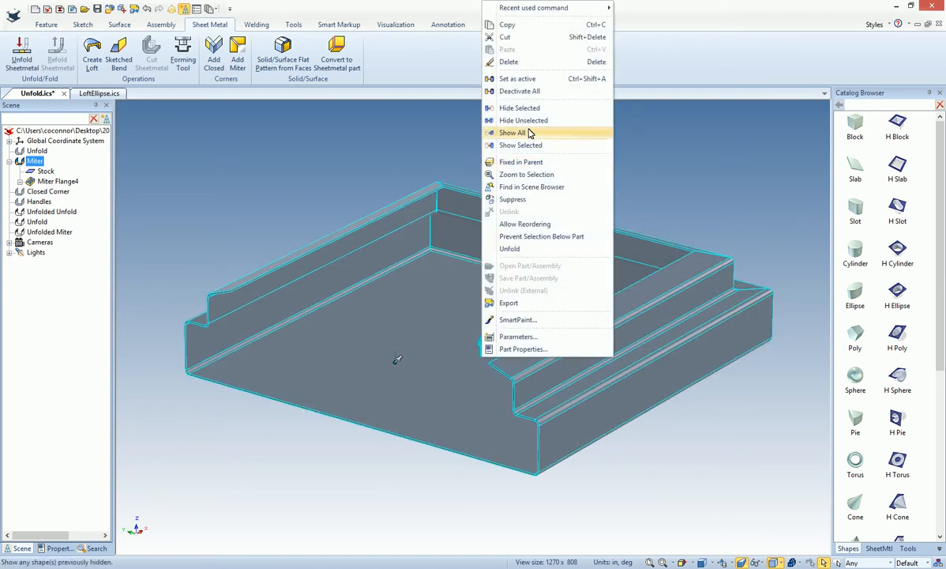
left_click(513, 105)
Place a new flat sheet metal stock, add a bend with stock along its back edge, and enlarge the bend radius
left_click(889, 547)
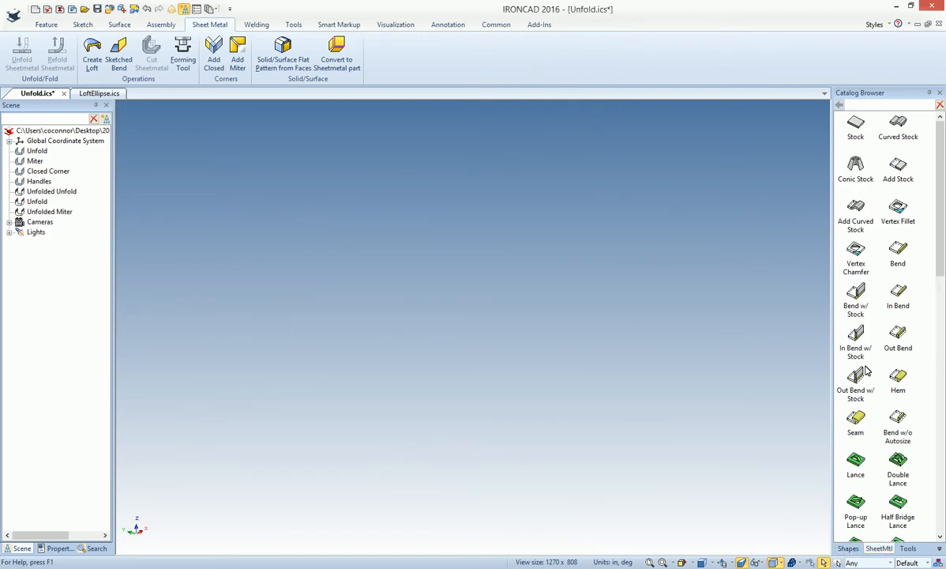
left_click_drag(566, 346, 572, 353)
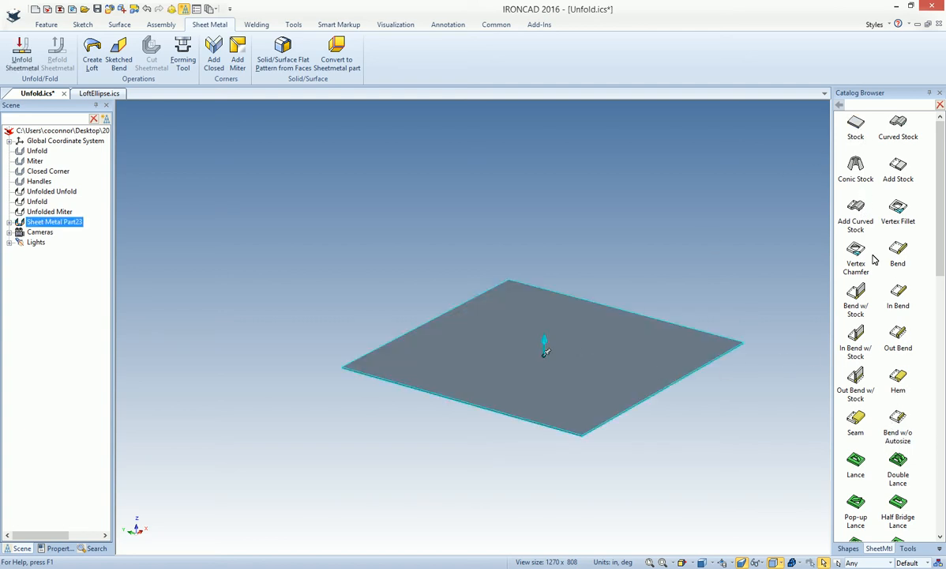
left_click_drag(628, 276, 628, 240)
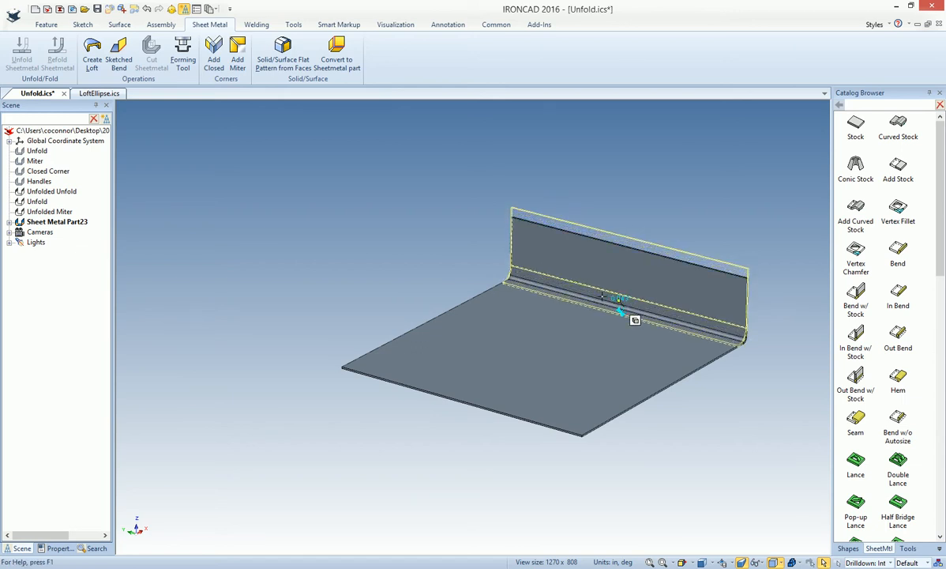
left_click(748, 402)
Add an upward bend along the side edge of the new base stock, adjacent to the large-radius back wall
middle_click_drag(751, 395, 906, 254)
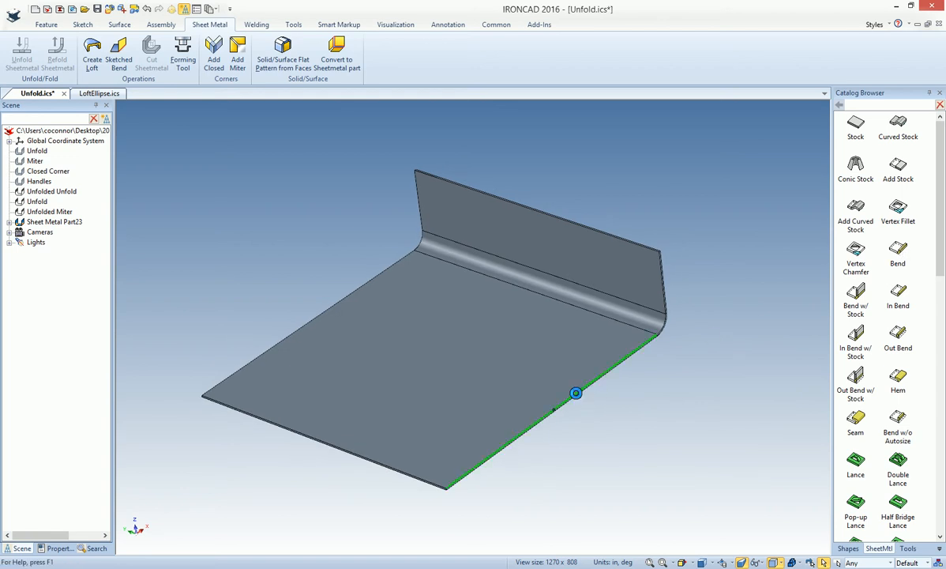
left_click_drag(576, 392, 576, 393)
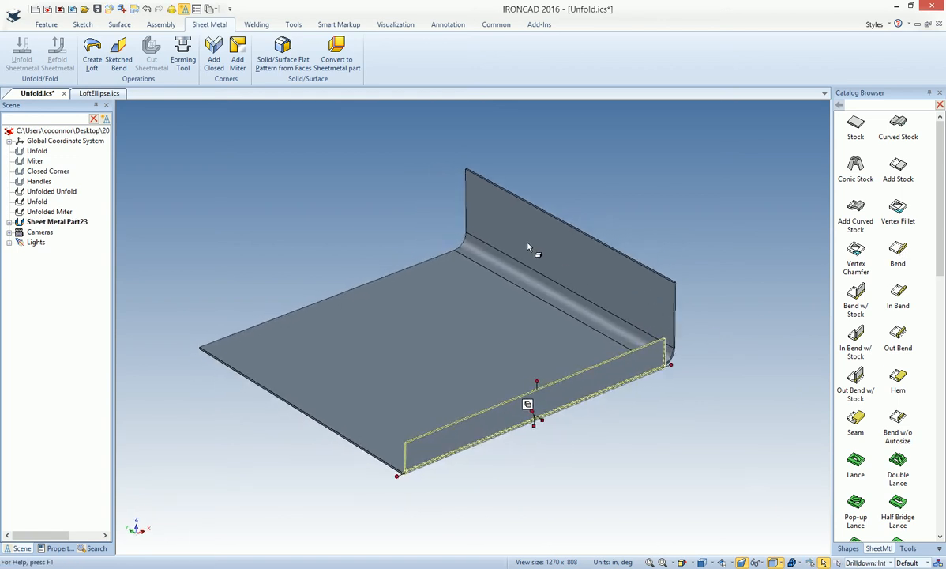
middle_click_drag(621, 398, 642, 387)
middle_click_drag(539, 302, 535, 314)
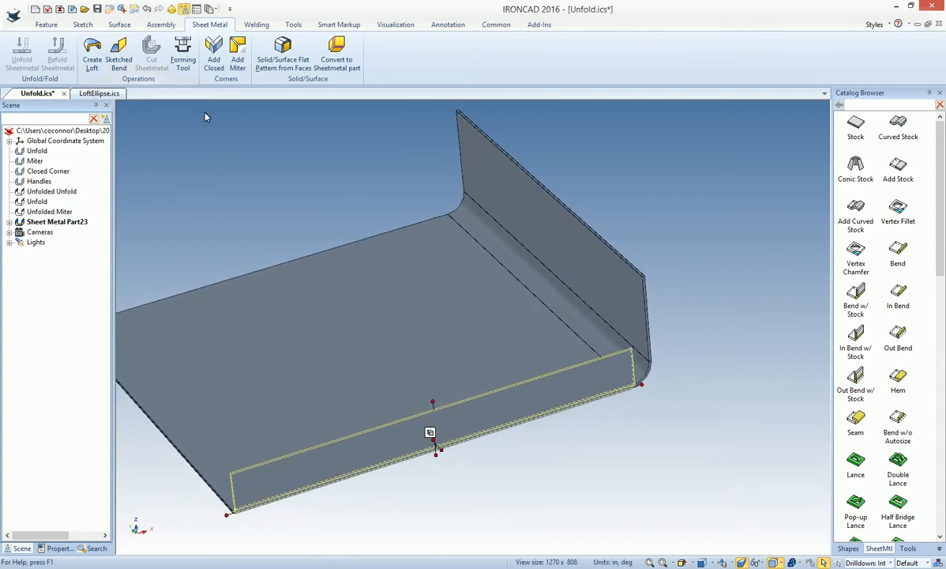
Create a miter flange from the side bend along the straight edges of the back wall and the opposite base edge
left_click(244, 63)
left_click(554, 396)
left_click(85, 210)
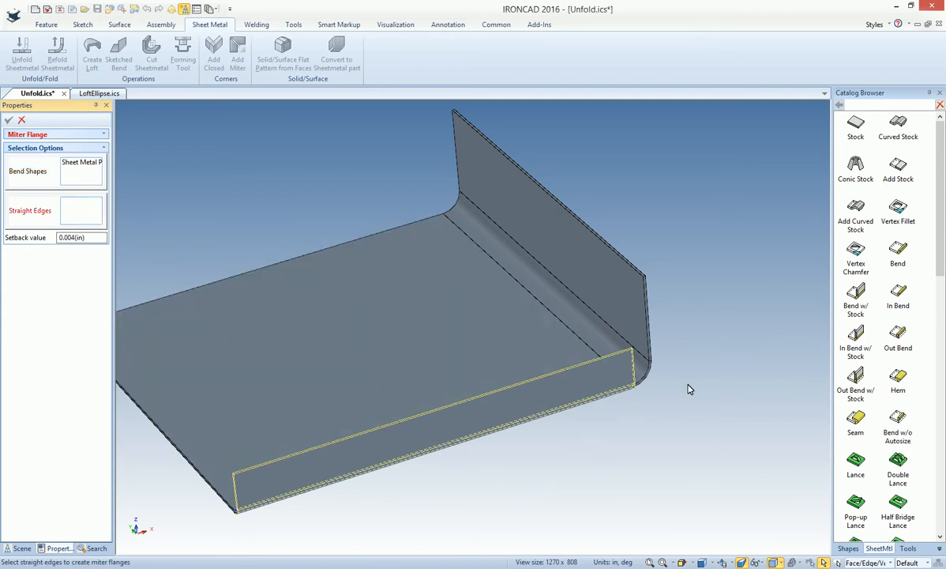
left_click(642, 378)
left_click(576, 316)
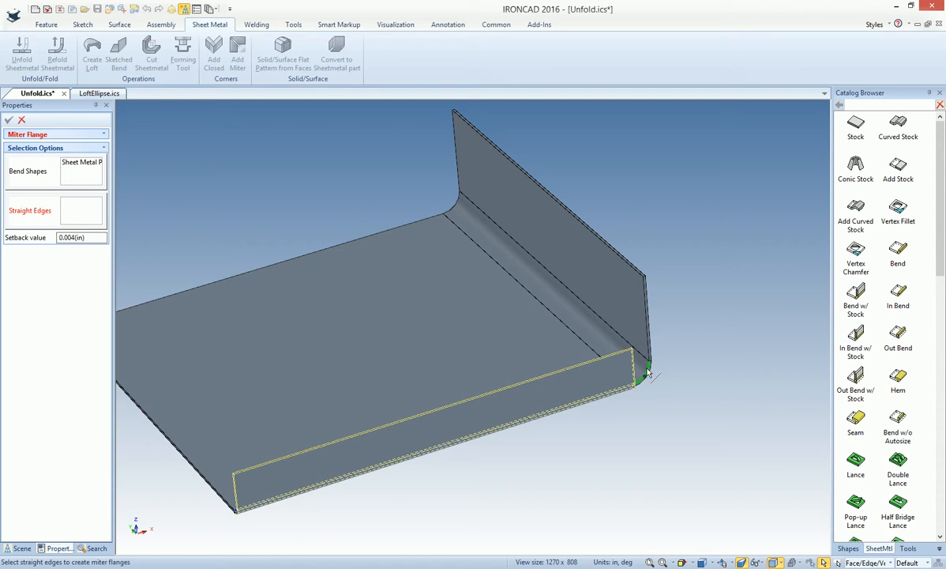
left_click(637, 358)
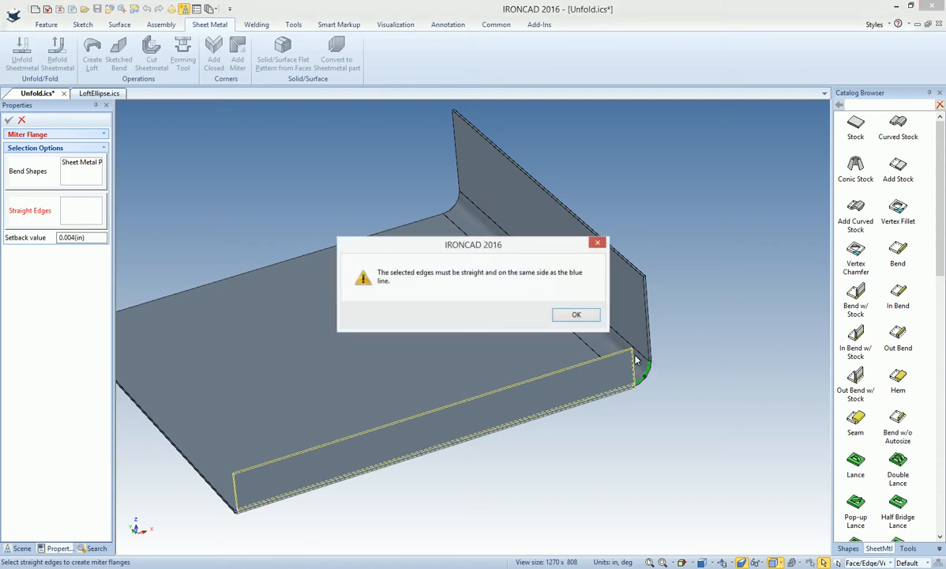
left_click(575, 316)
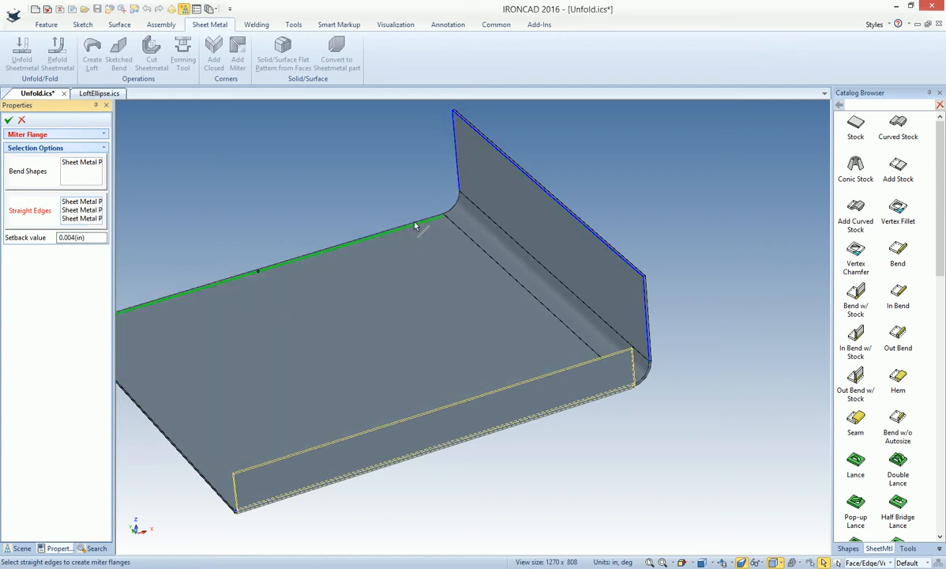
left_click(8, 121)
Inspect the relief opening at the mitered corner beside the large-radius bend from below and from outside
middle_click_drag(641, 380, 506, 339)
scroll(506, 339, "up", 5)
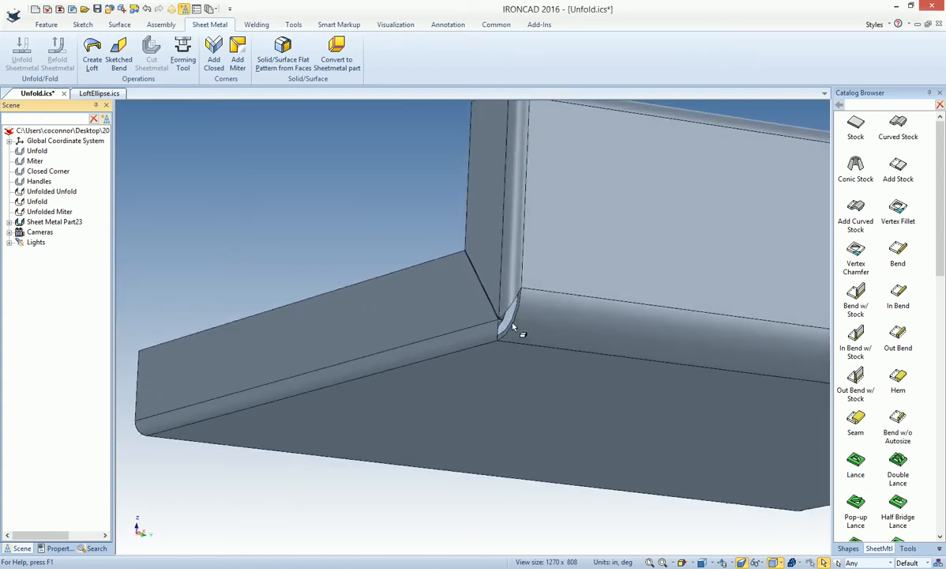
middle_click_drag(501, 407, 587, 309)
middle_click_drag(556, 357, 383, 305)
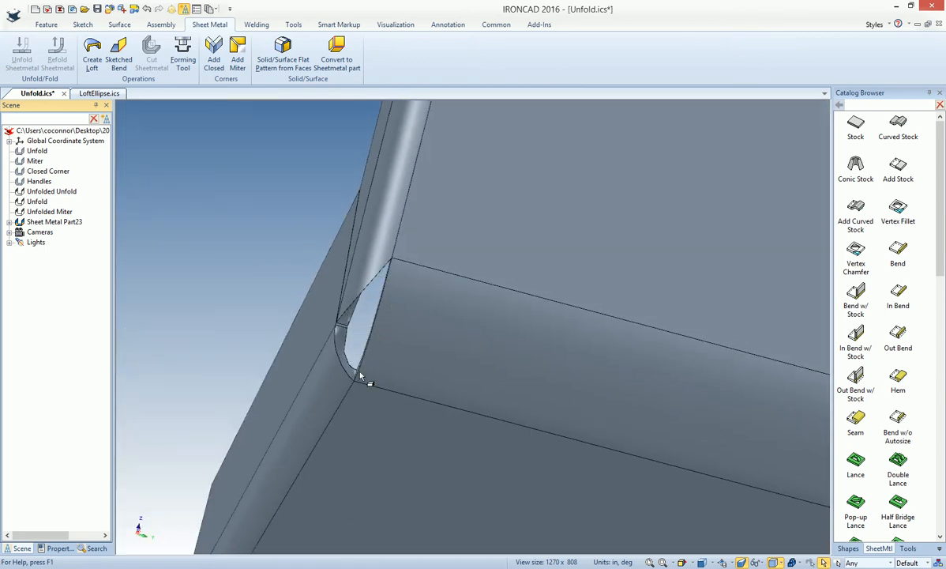
scroll(427, 363, "down", 8)
middle_click_drag(441, 361, 655, 324)
middle_click_drag(568, 361, 448, 345)
Unfold the new sheet metal part to inspect its flat pattern, and refold it
left_click(448, 344)
right_click(445, 348)
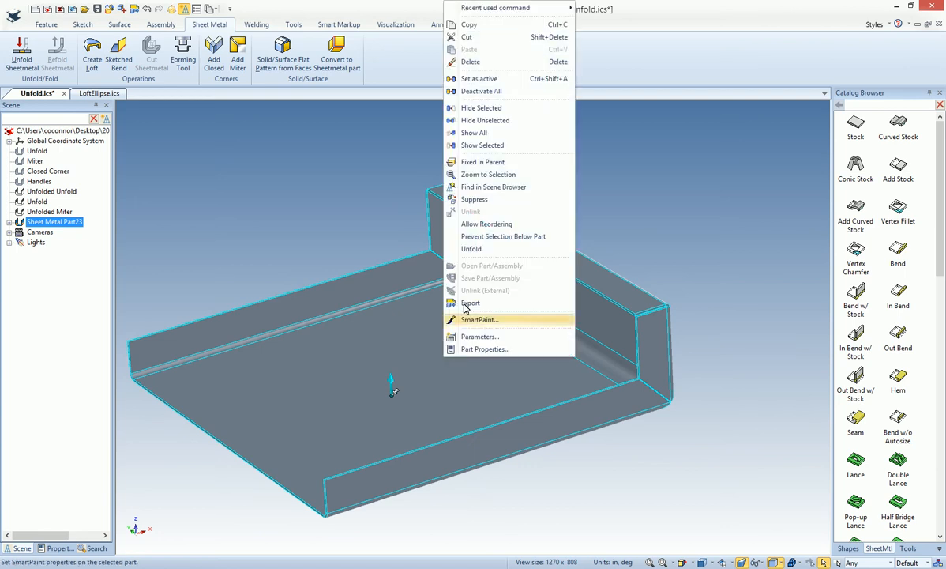
left_click(474, 249)
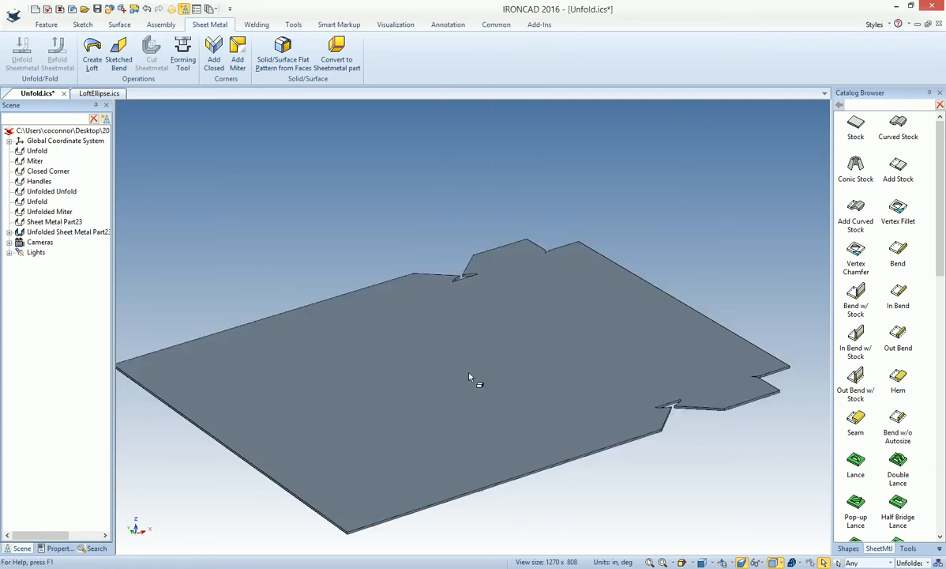
right_click(442, 347)
left_click(509, 252)
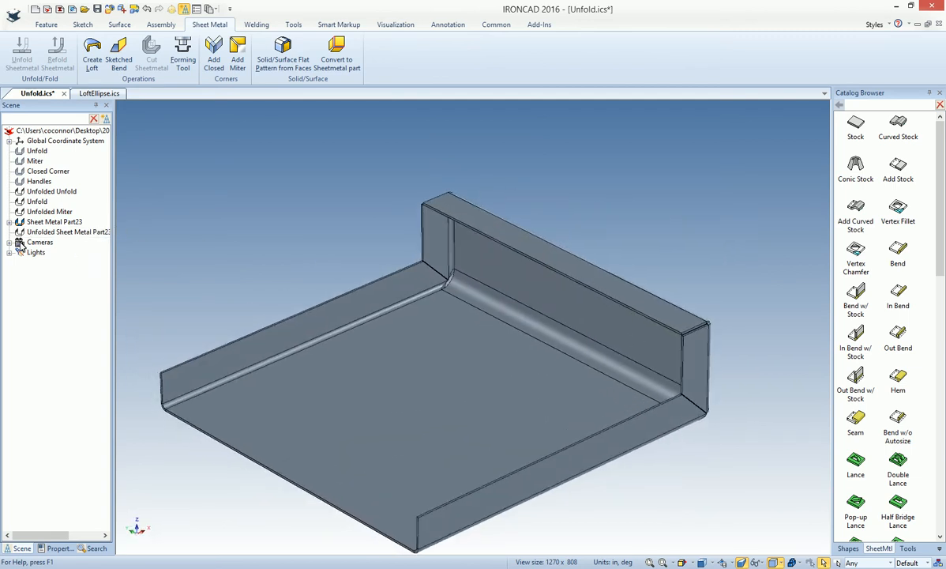
Hide the new sheet metal part and show the Closed Corner part
right_click(31, 222)
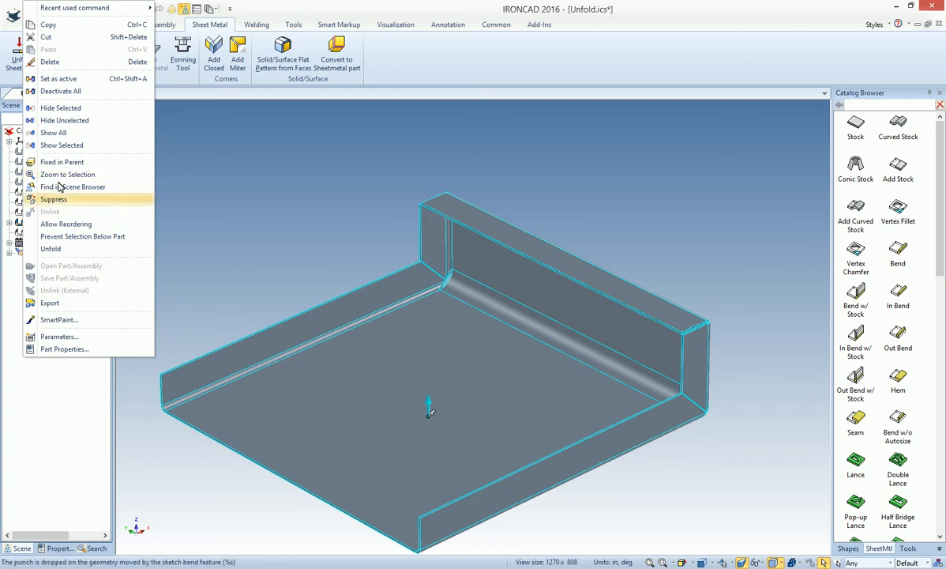
left_click(66, 110)
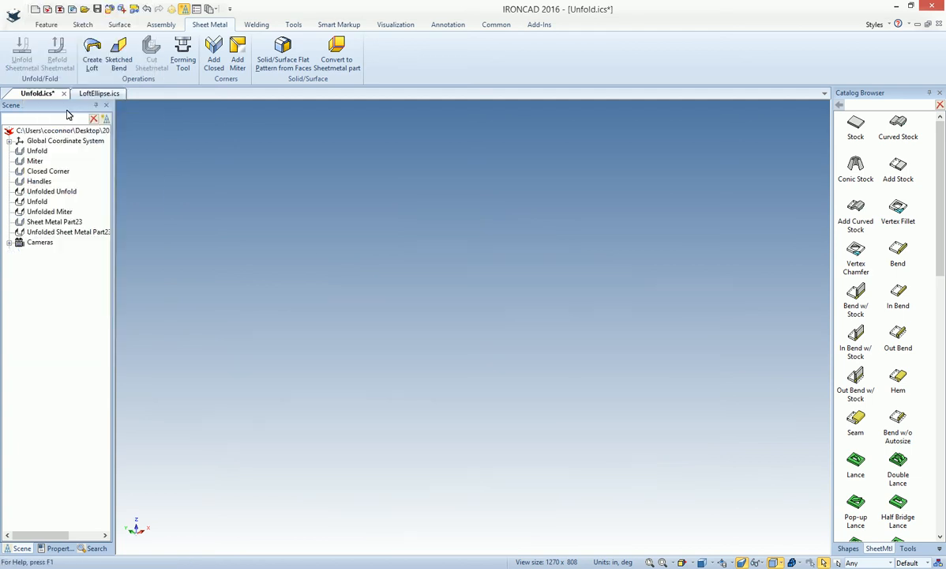
right_click(31, 172)
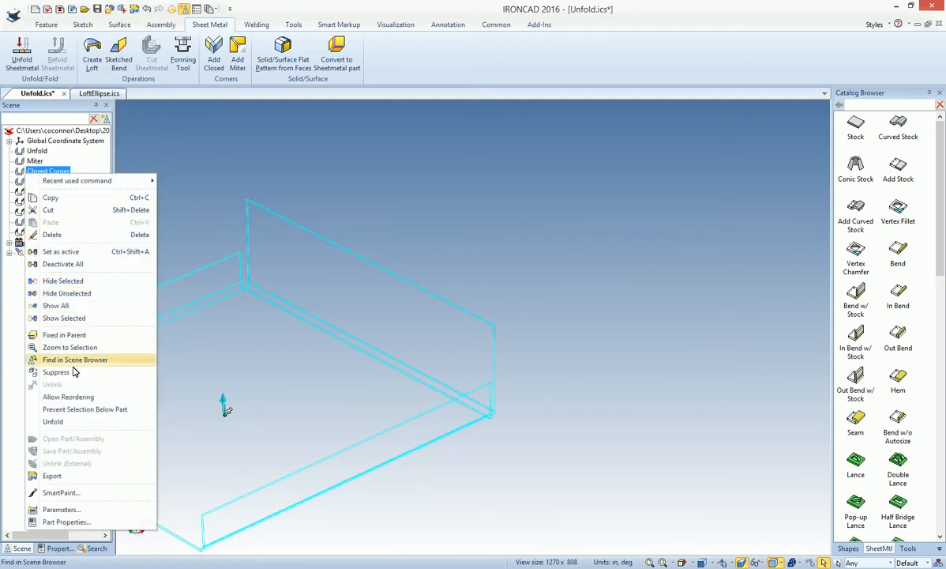
left_click(57, 306)
middle_click_drag(564, 325, 686, 439)
left_click(690, 445)
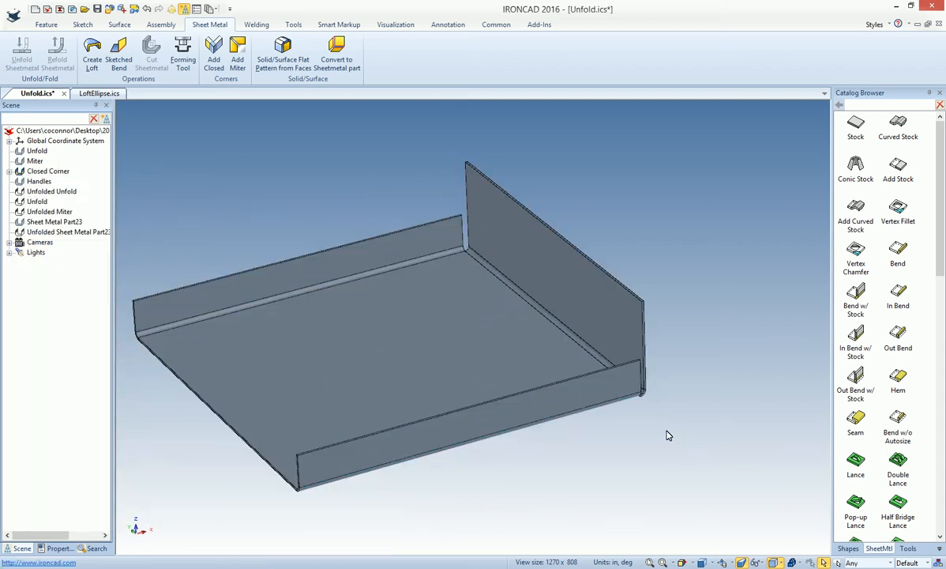
Add a butt closed corner that extends the front side flange to the adjoining back wall of the Closed Corner part
scroll(645, 428, "up", 8)
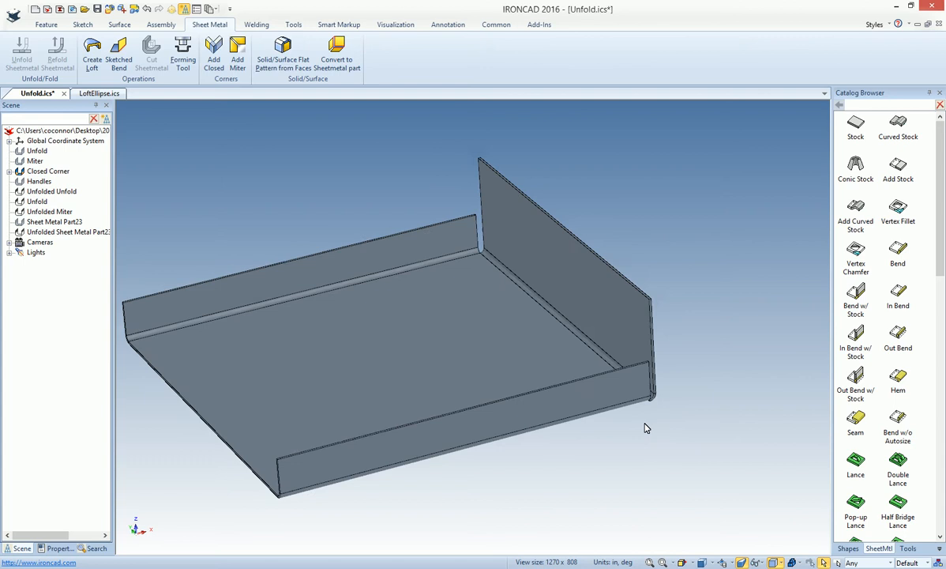
middle_click_drag(644, 428, 387, 283)
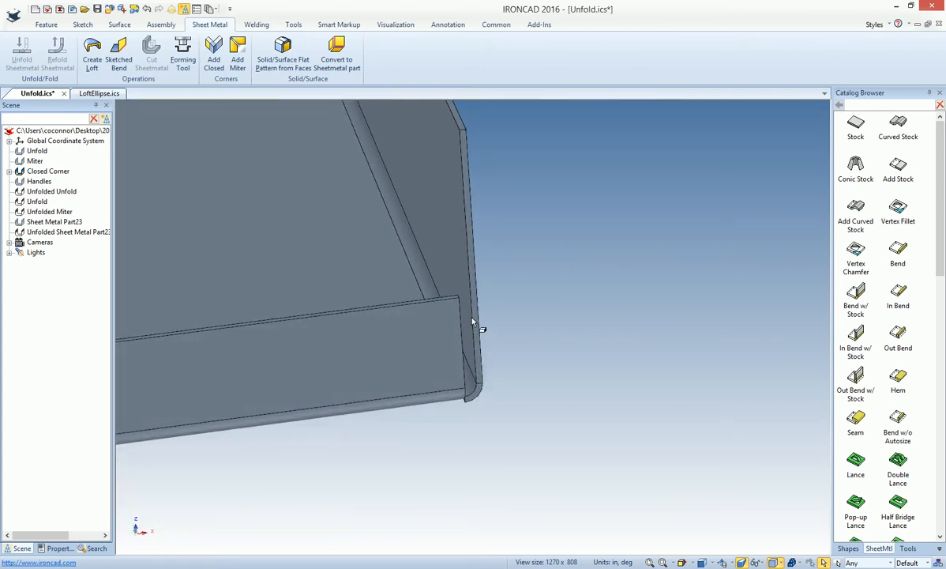
middle_click_drag(466, 363, 477, 298)
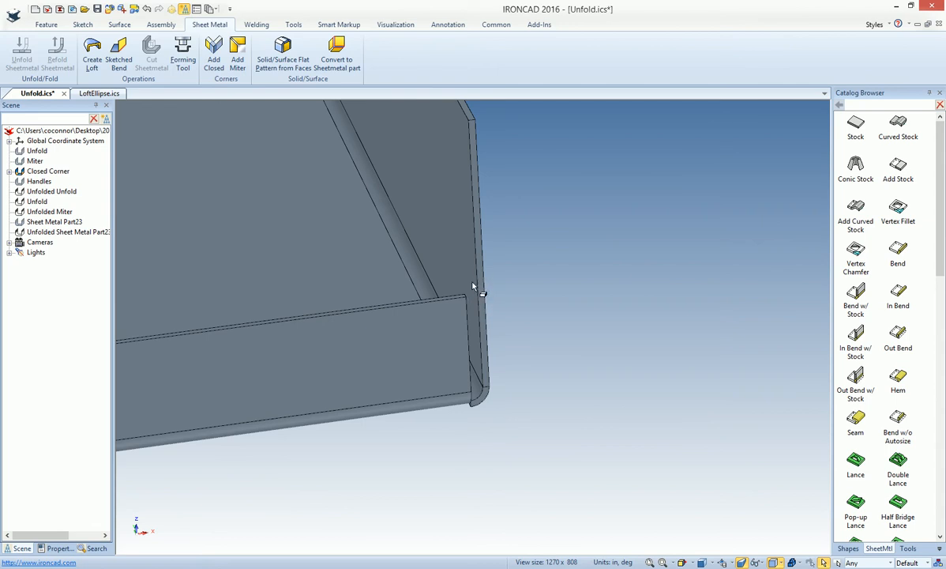
left_click(375, 366)
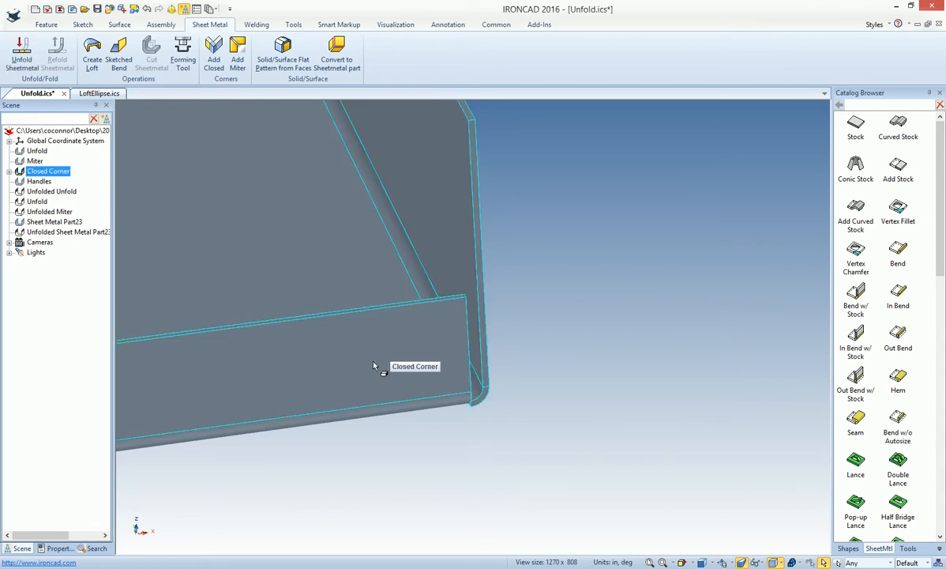
left_click(545, 410)
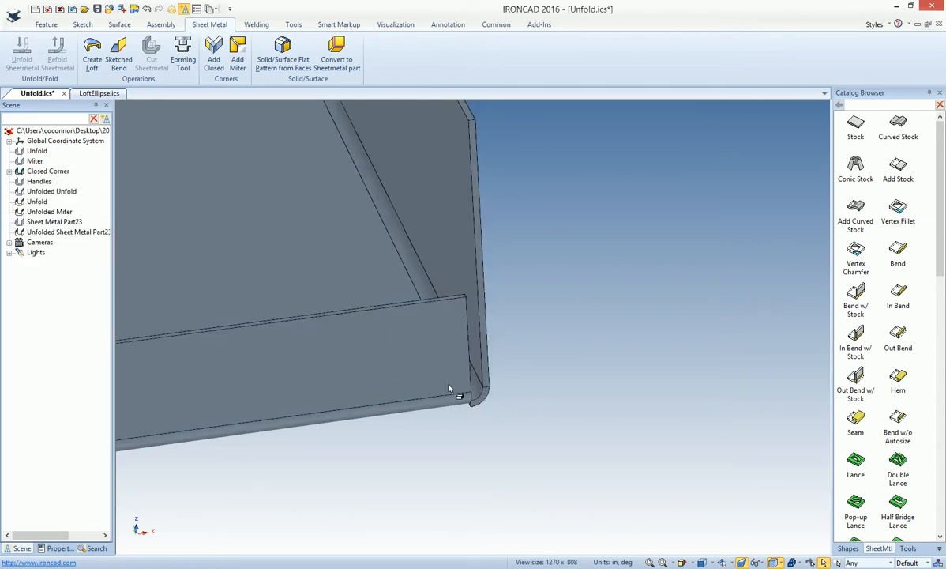
middle_click_drag(482, 399, 271, 196)
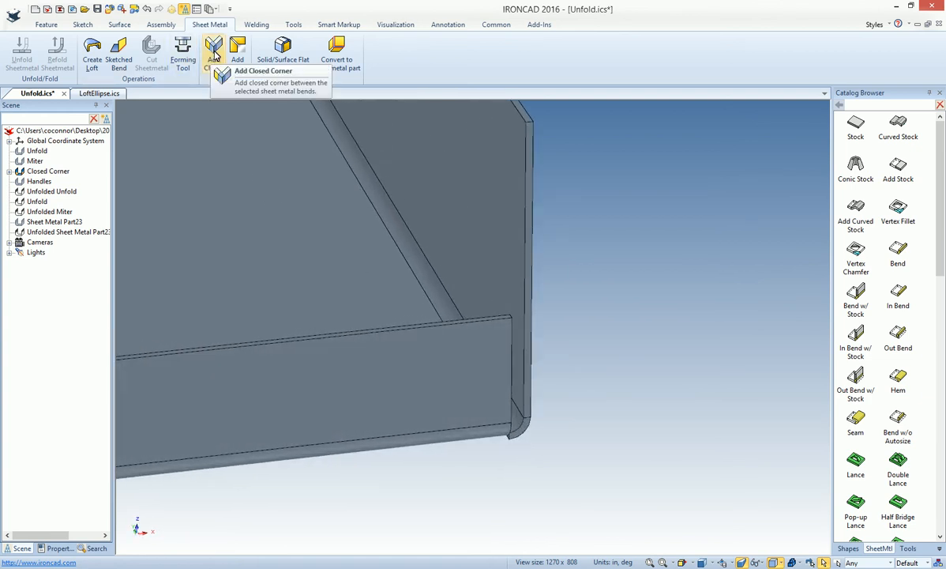
left_click(213, 57)
left_click(493, 386)
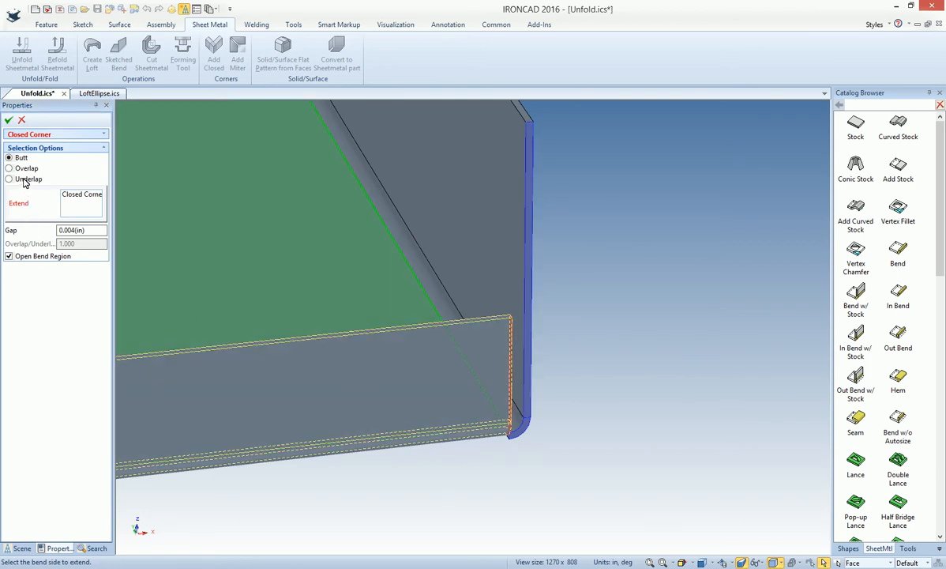
left_click(9, 120)
Inspect the closed corner from outside, and resize the base stock of the Closed Corner part from its front flange side
middle_click_drag(510, 428, 448, 410)
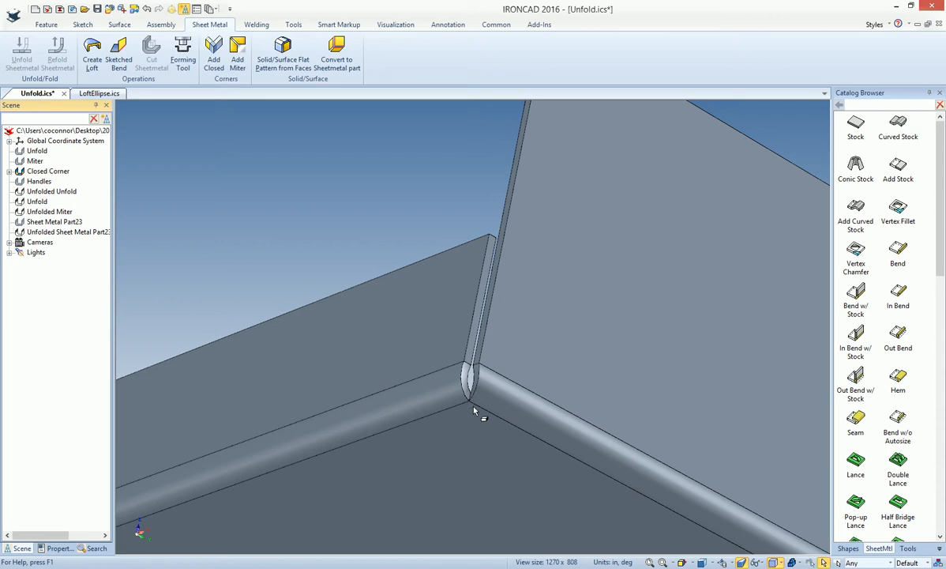
middle_click_drag(460, 402, 412, 324)
middle_click_drag(515, 408, 606, 420)
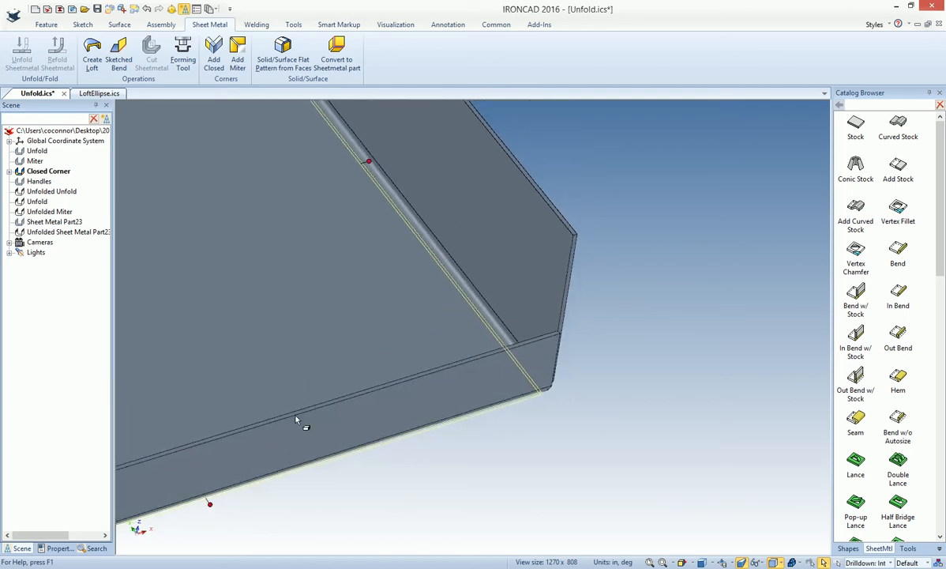
mouse_move(217, 501)
middle_mouse_down()
mouse_move(301, 526)
mouse_move(571, 447)
mouse_move(677, 457)
mouse_move(539, 426)
mouse_move(433, 436)
mouse_move(448, 397)
mouse_move(460, 443)
middle_mouse_up()
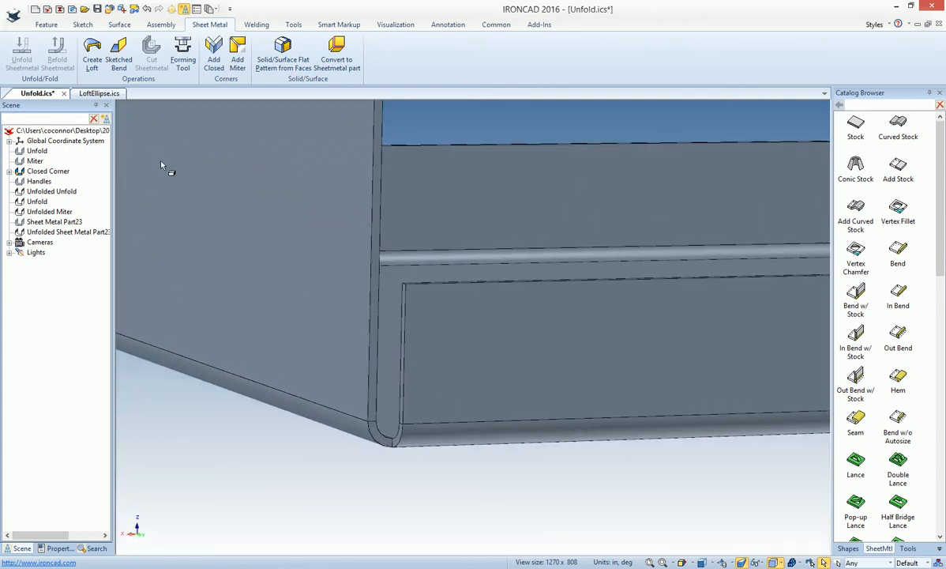
Try a butt closed corner with a 0.004 in gap between the tall wall and the short flange, without opening the bend region
left_click(224, 57)
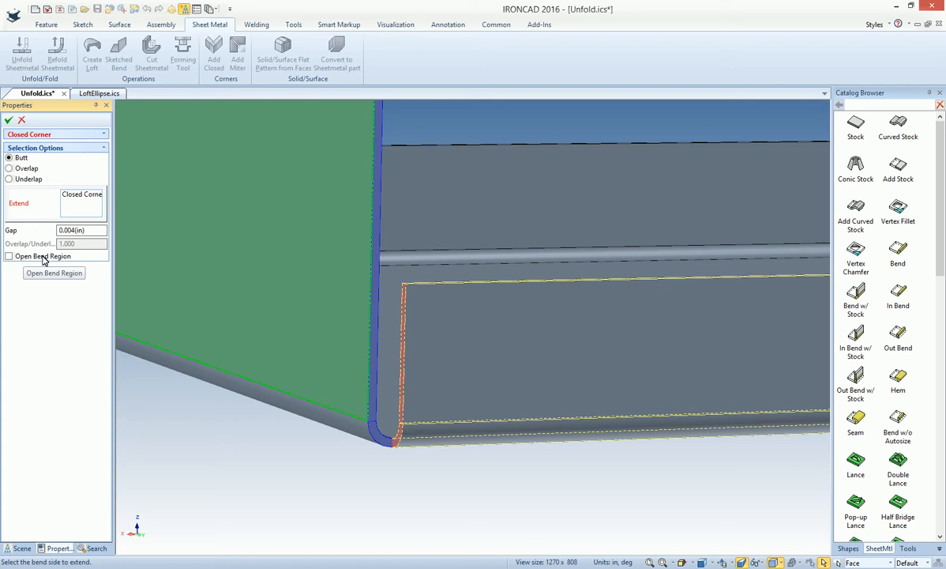
left_click(9, 121)
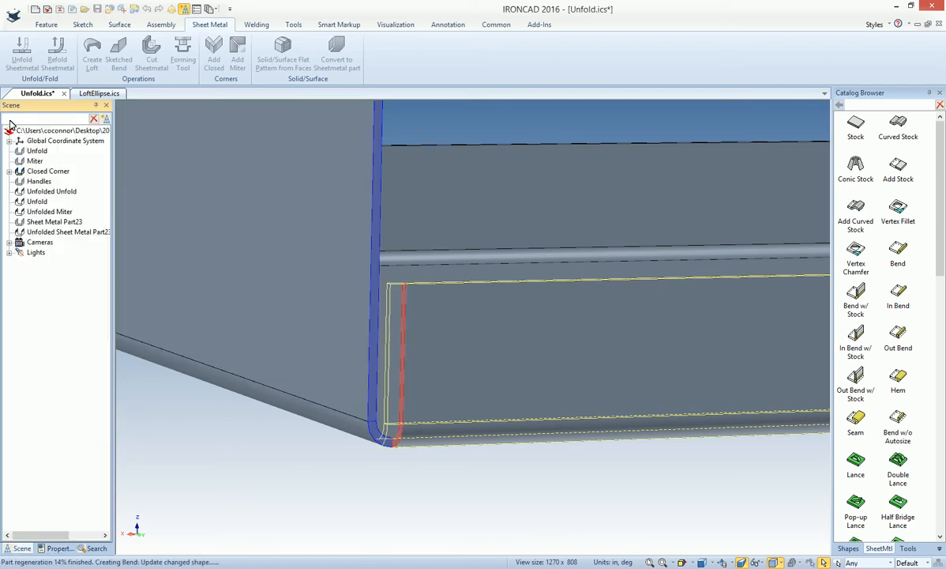
middle_click_drag(393, 443, 519, 421)
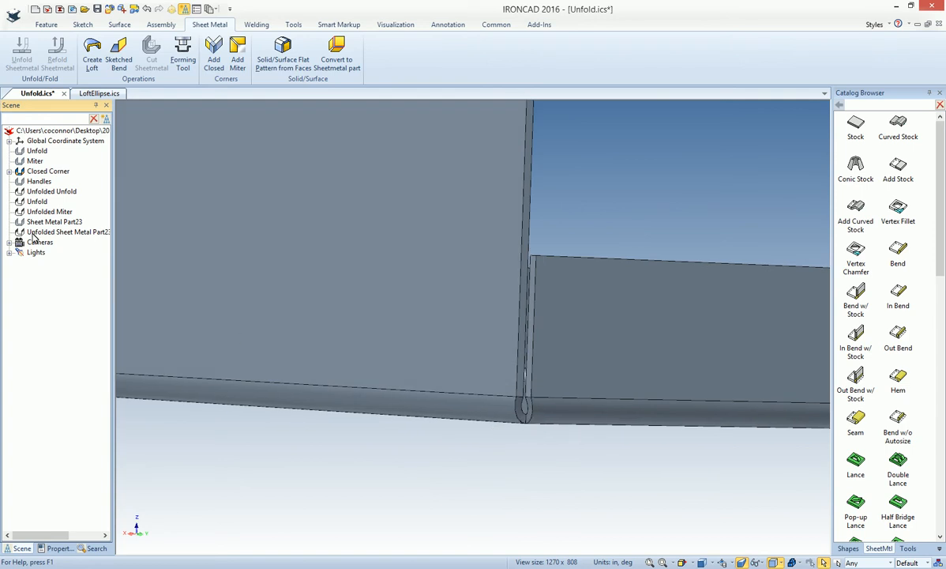
left_click(11, 171)
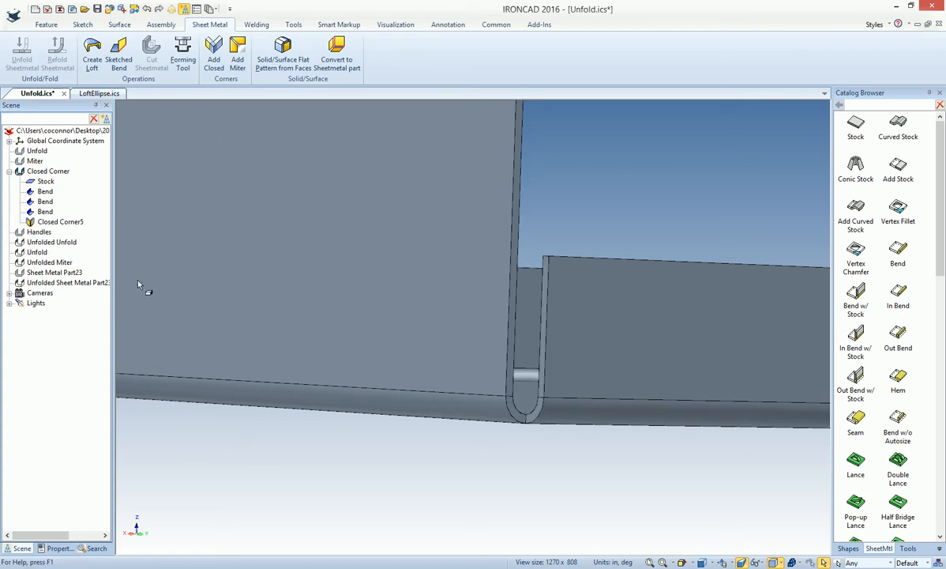
Add a closed corner between the tall wall and the short flange with an open bend region, and inspect it from inside
left_click(213, 49)
left_click(580, 353)
left_click(10, 257)
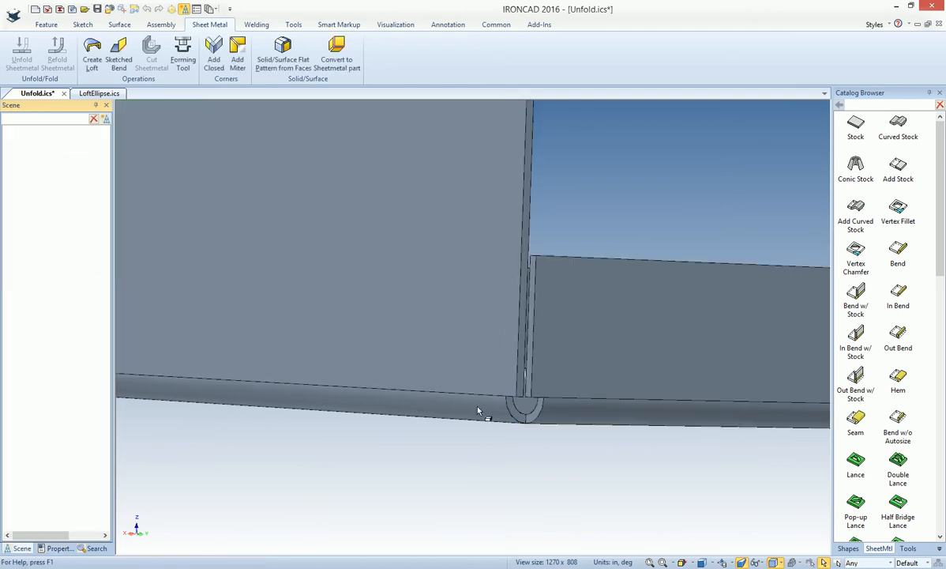
middle_click_drag(543, 424, 514, 360)
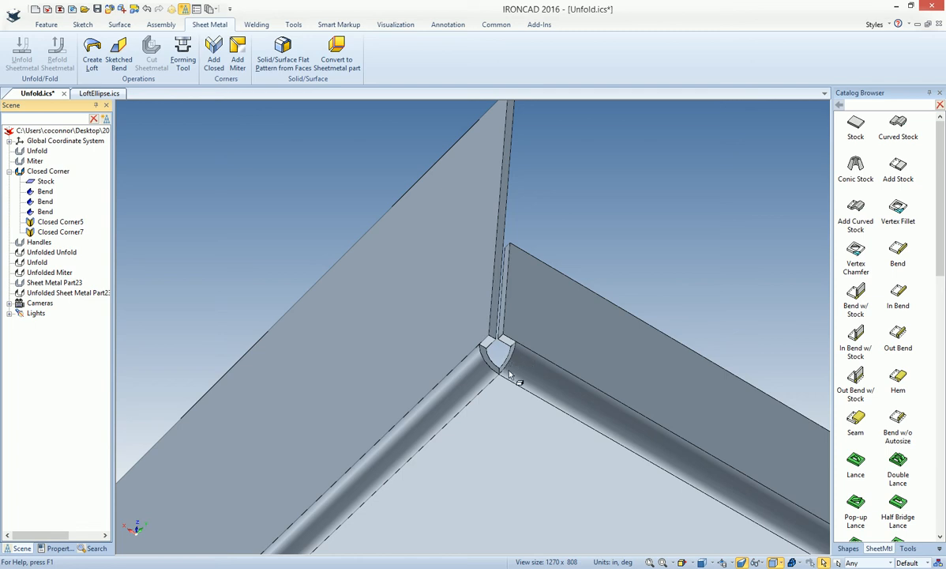
middle_click_drag(491, 354, 527, 370)
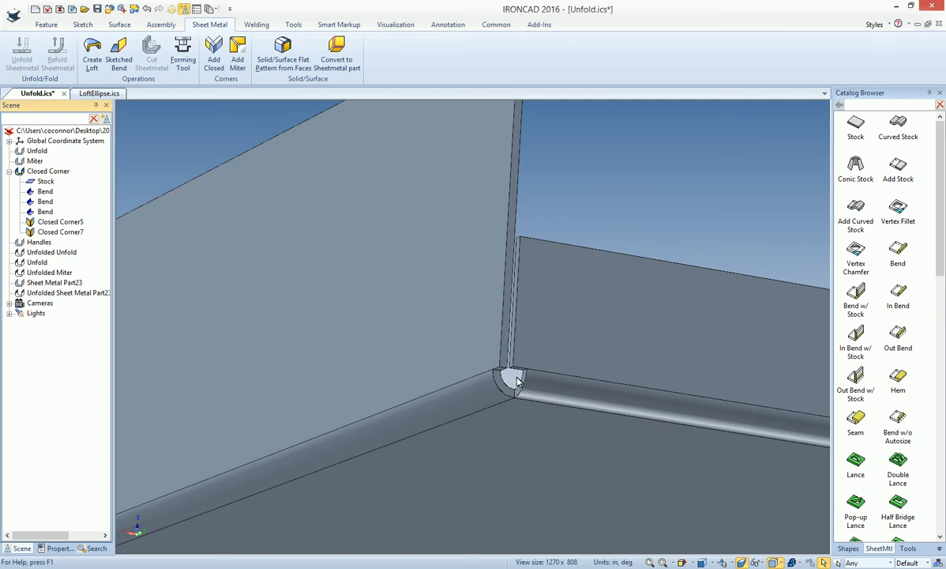
middle_click_drag(517, 378, 245, 305)
Hide the Closed Corner part and show the Handles part
right_click(23, 173)
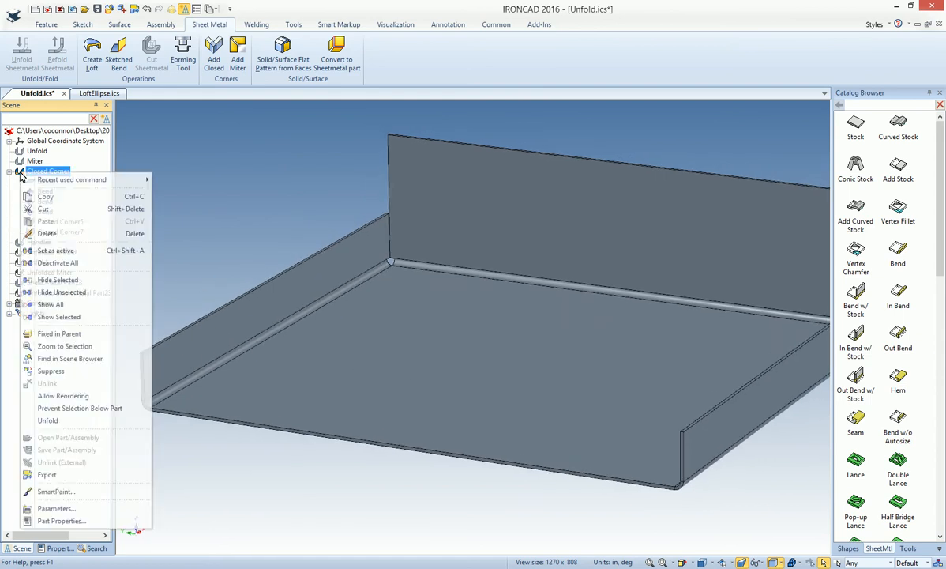
left_click(43, 264)
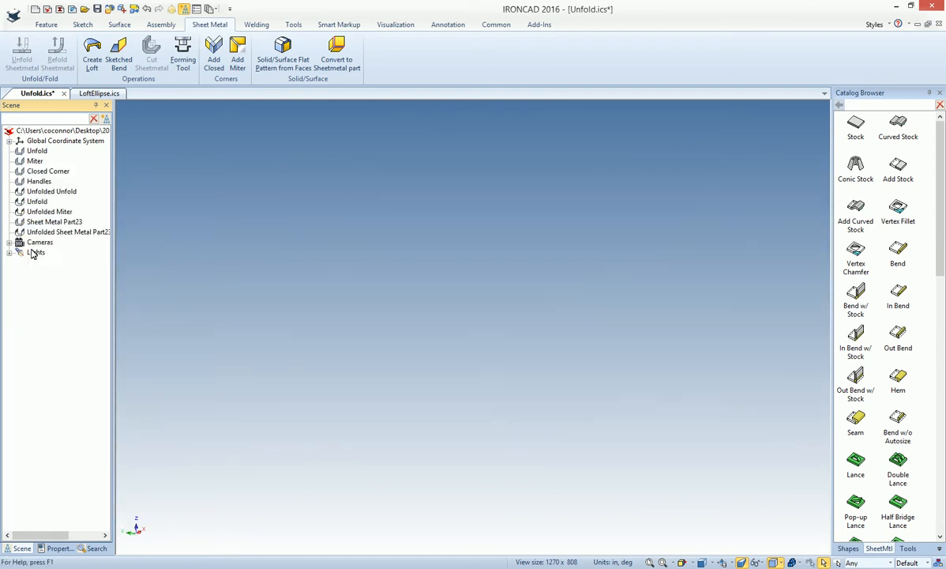
left_click(23, 183)
right_click(24, 184)
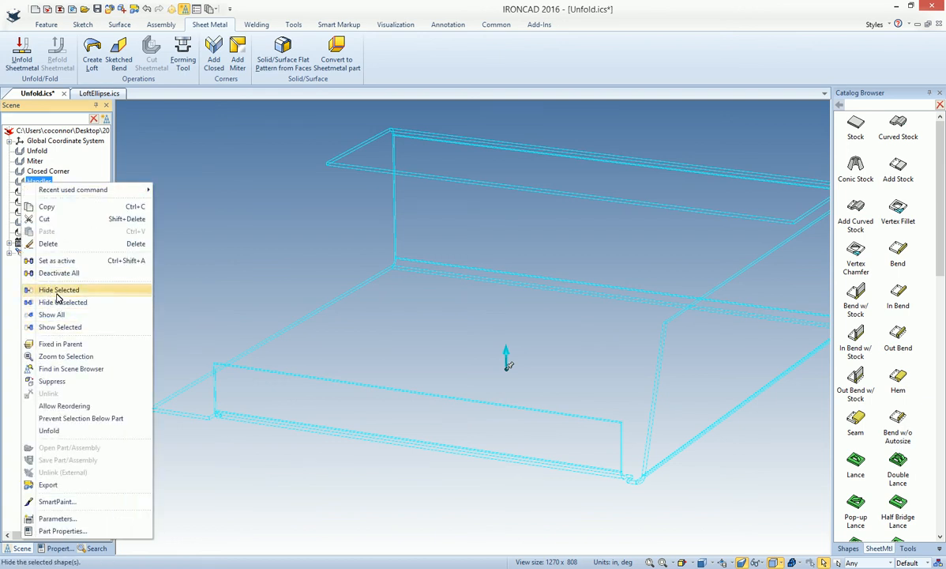
left_click(65, 326)
Add a catalog Bend to the upper edge of the Handles part's side wall, and inspect where it meets the back flange
mouse_move(302, 290)
middle_mouse_down()
mouse_move(456, 353)
mouse_move(501, 338)
middle_mouse_up()
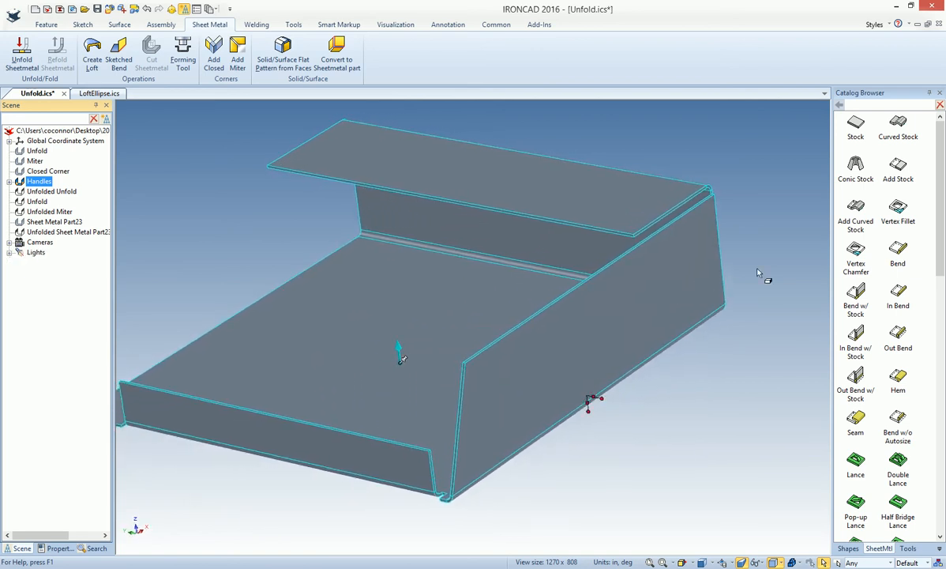
middle_click_drag(675, 245, 773, 234)
left_click(773, 234)
middle_click_drag(617, 223, 633, 278)
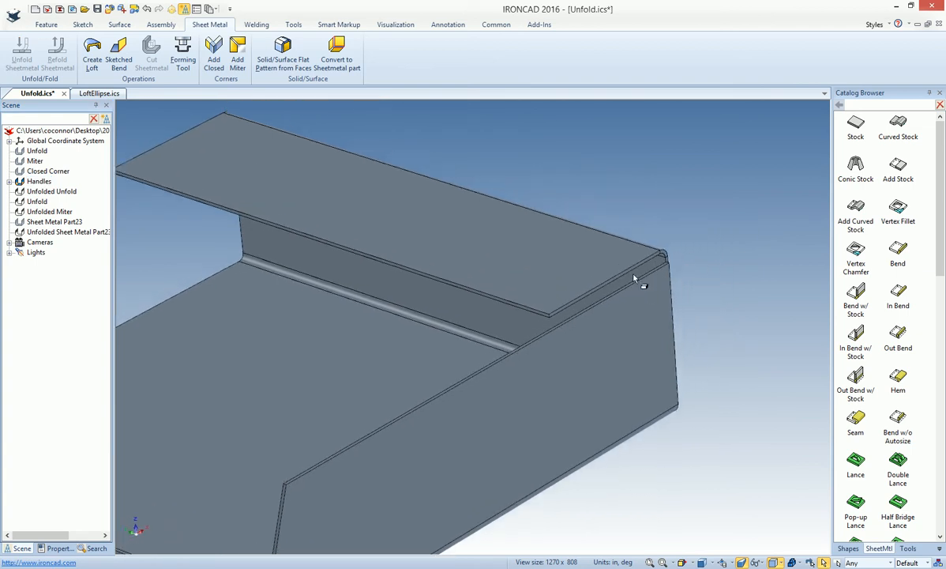
middle_click_drag(611, 313, 631, 315)
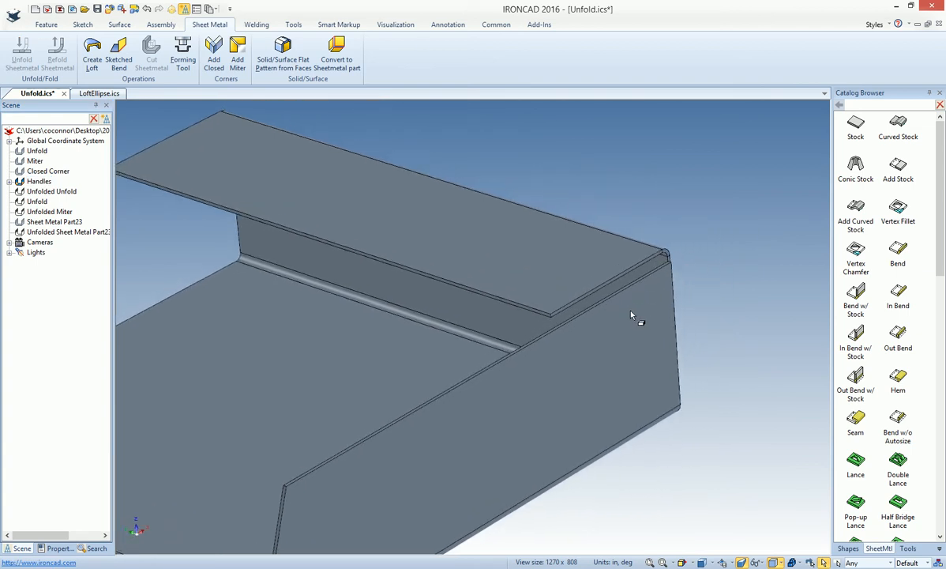
left_click_drag(898, 251, 533, 345)
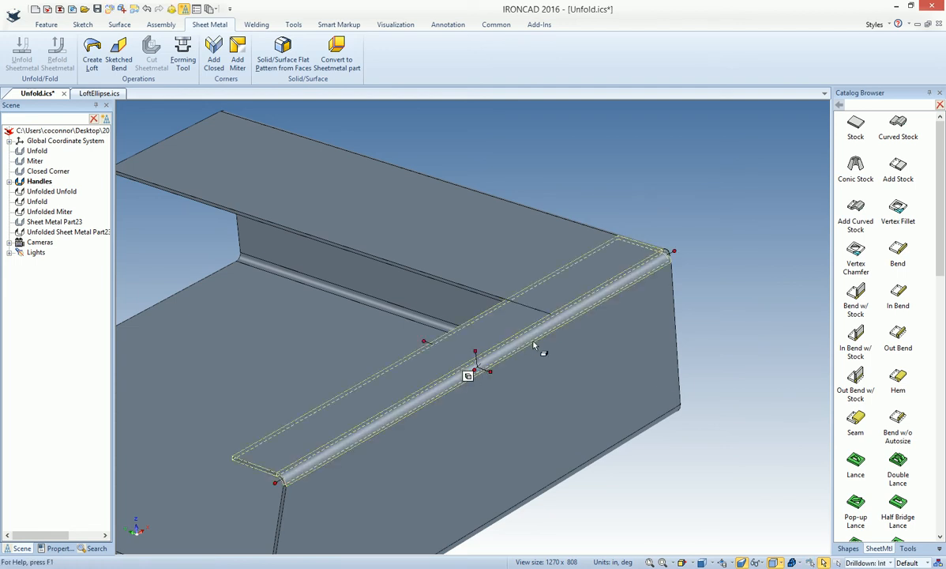
left_click(688, 220)
scroll(641, 259, "up", 6)
middle_click_drag(361, 342, 619, 247)
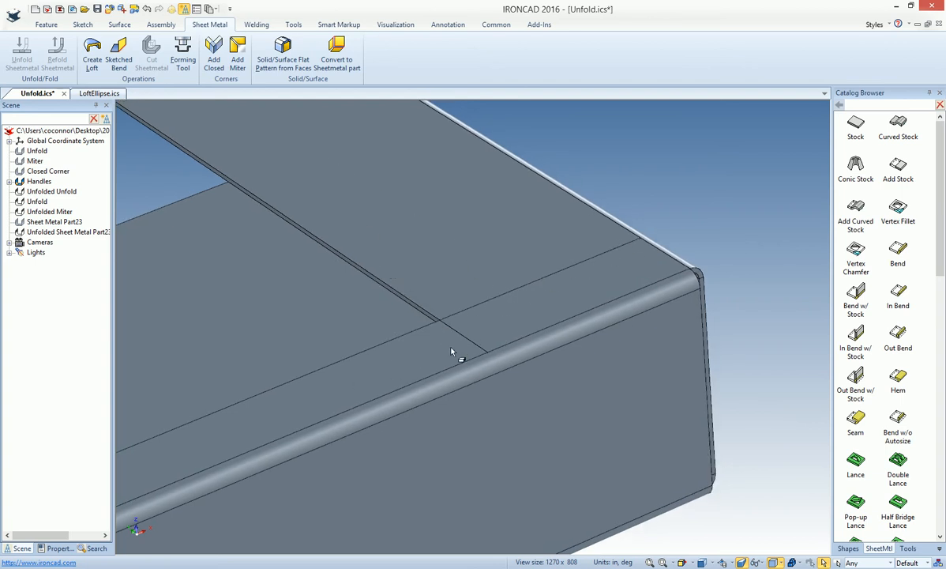
middle_click_drag(559, 330, 597, 384)
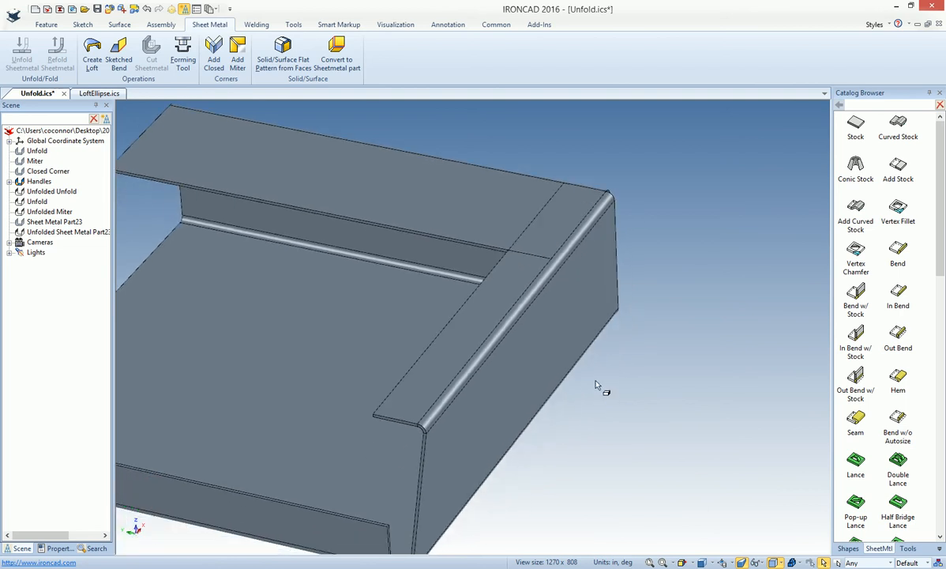
Unfold the Handles part to check its flat pattern for overlapping flanges, and refold it
left_click(516, 347)
right_click(488, 319)
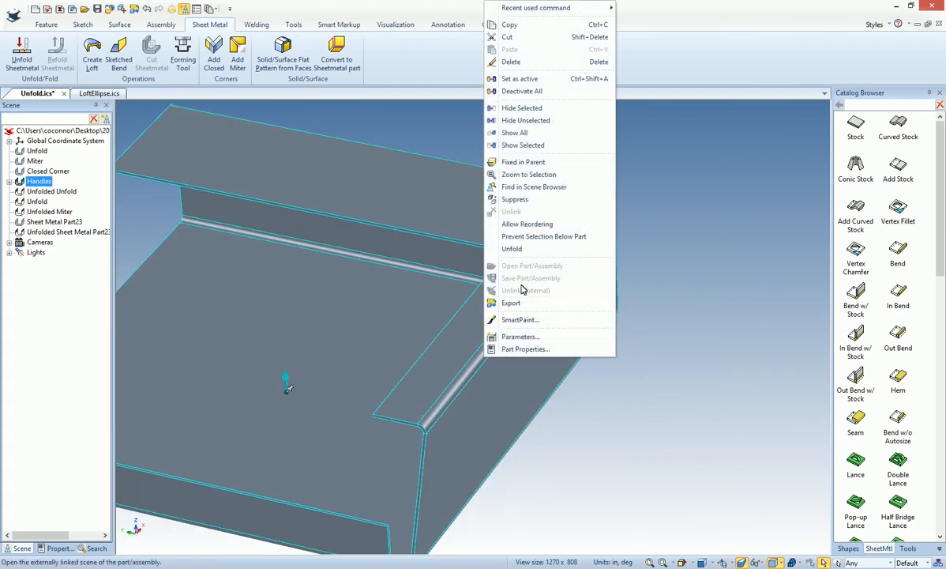
key("Escape")
right_click(484, 288)
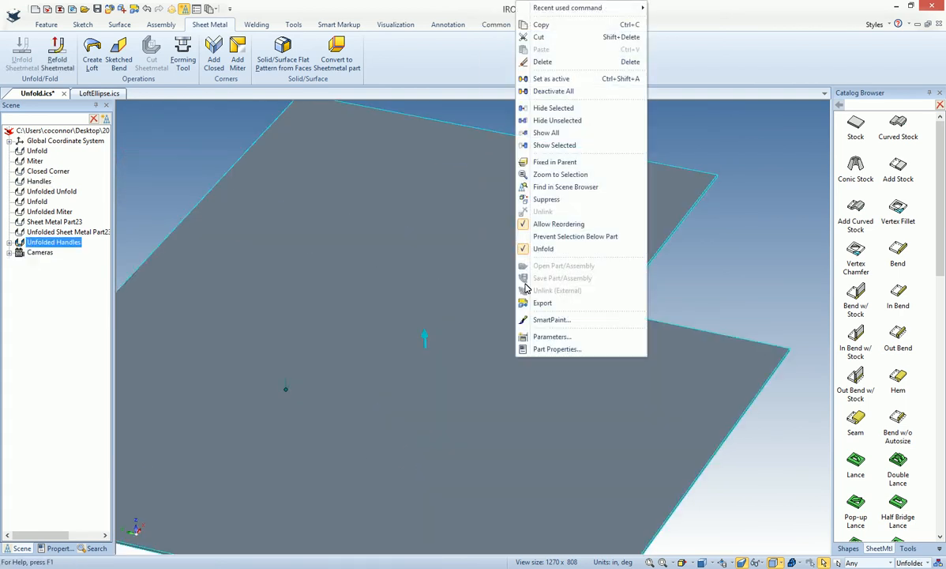
left_click(545, 249)
Orient the front flange's bend angle handle to the sloped front edge of the Handles part's side wall
middle_click_drag(535, 254, 672, 254)
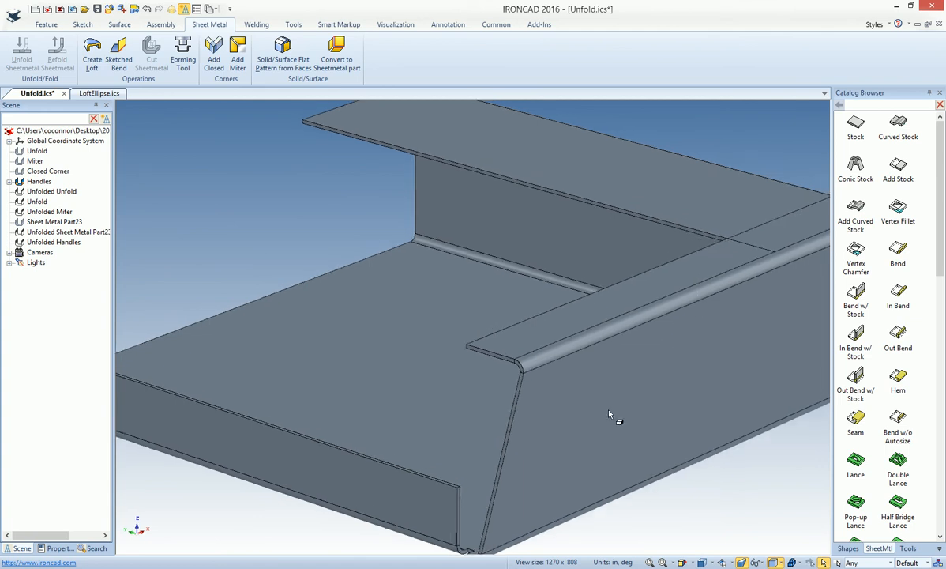
left_click(286, 385)
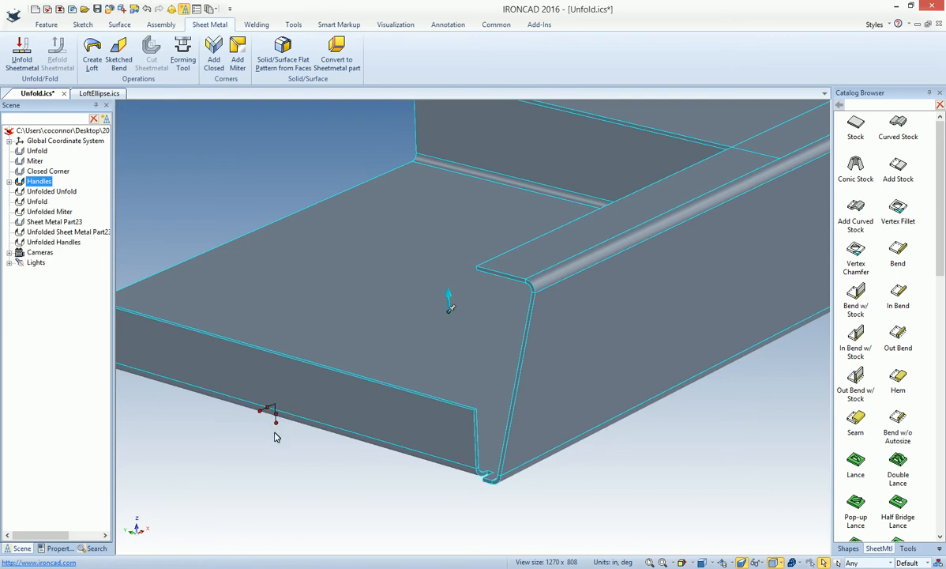
left_click(301, 406)
mouse_move(297, 431)
middle_mouse_down()
mouse_move(263, 433)
mouse_move(309, 444)
mouse_move(301, 441)
middle_mouse_up()
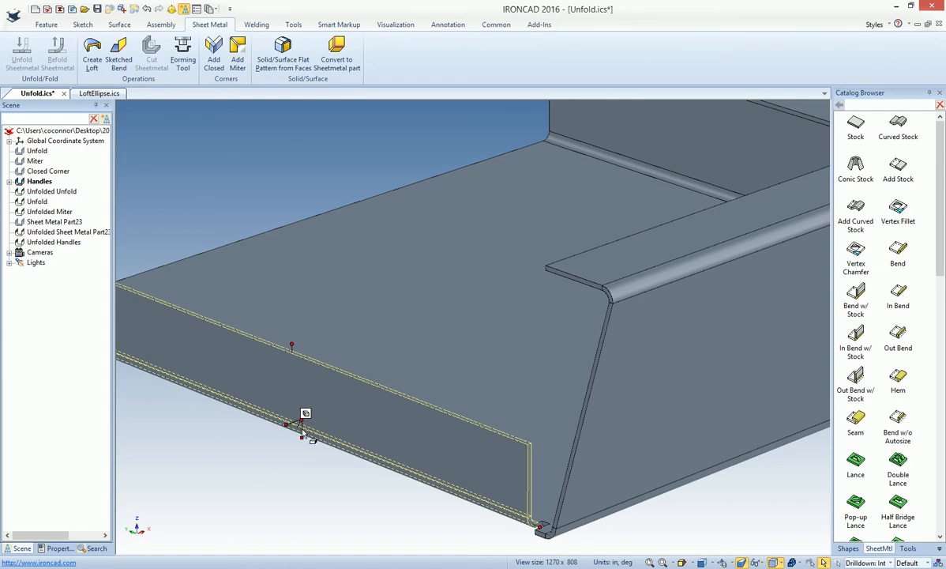
middle_click_drag(299, 459, 364, 417)
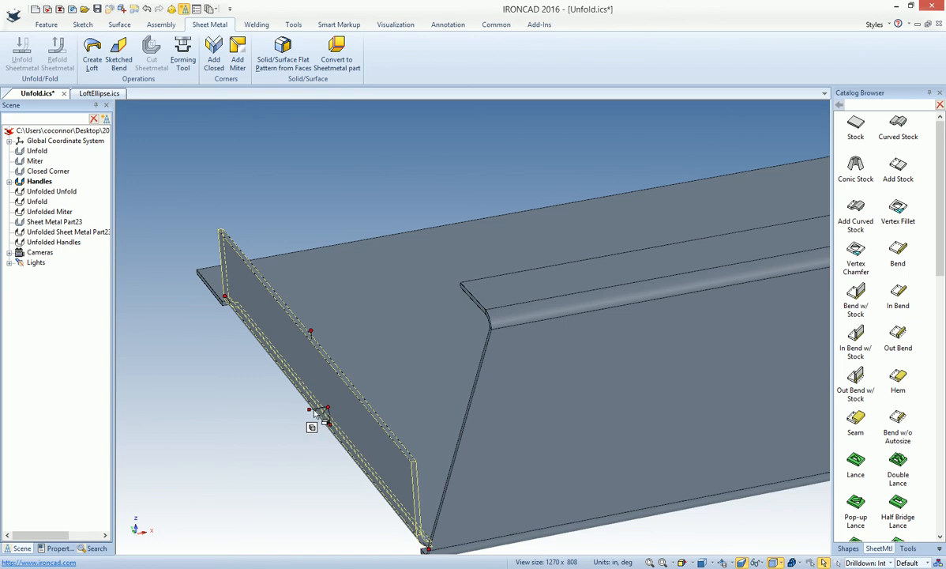
right_click(316, 407)
left_click(339, 427)
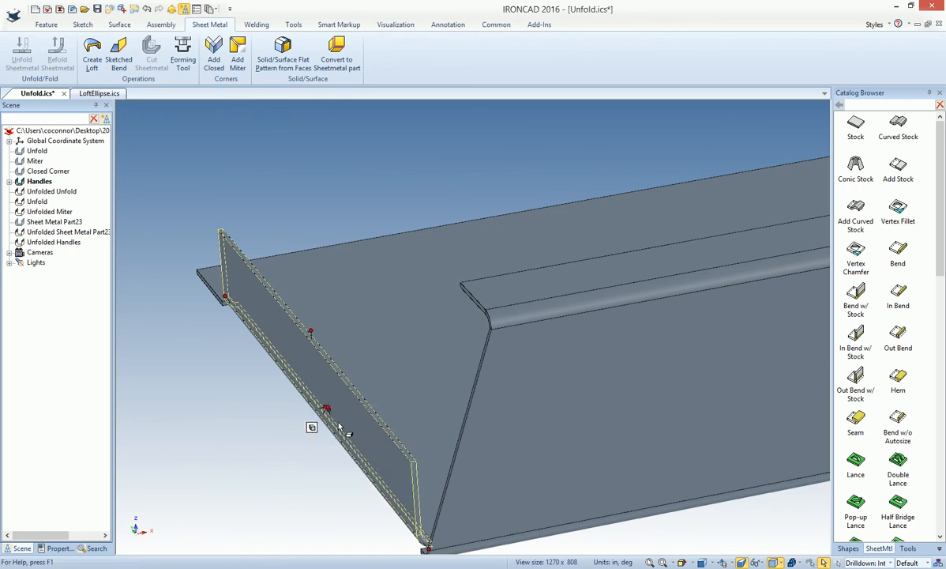
middle_click_drag(339, 409, 381, 382)
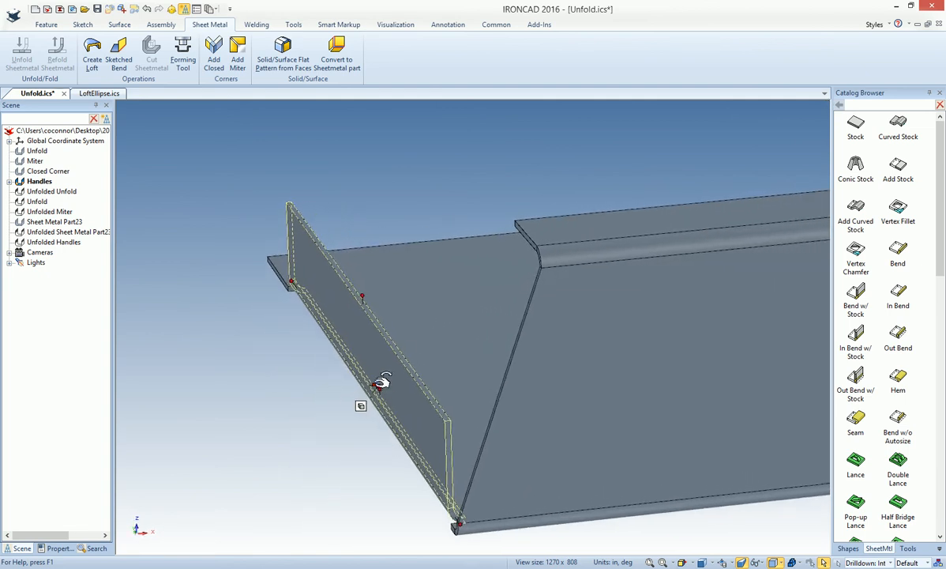
right_click(380, 383)
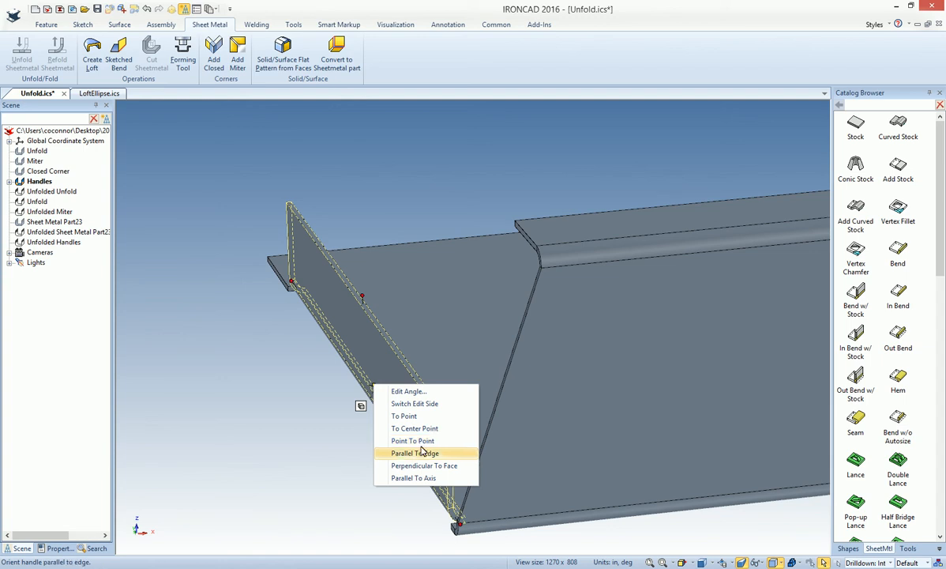
left_click(398, 424)
left_click(485, 434)
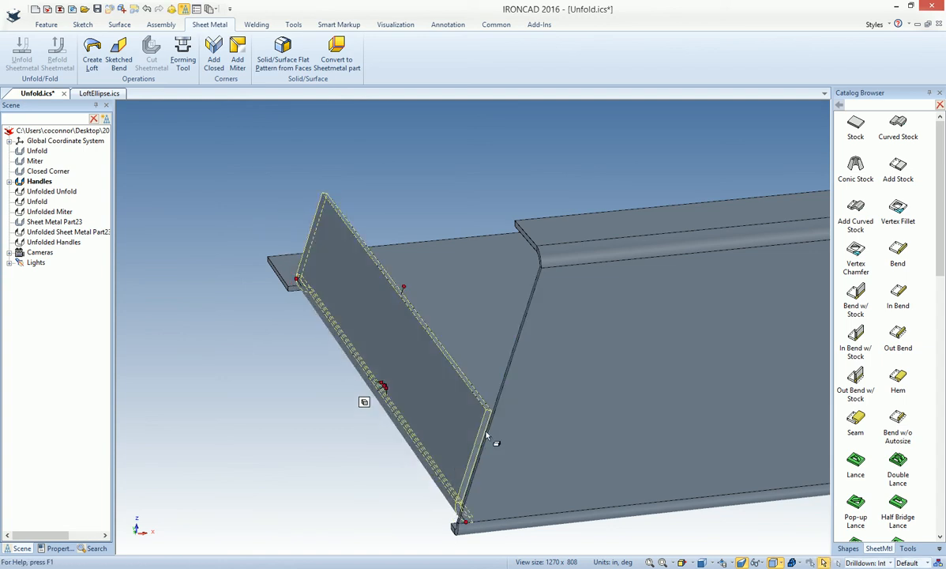
Orient the front flange's bend angle handle to a point on the front edge of the upper back flange
middle_click_drag(474, 430, 332, 433)
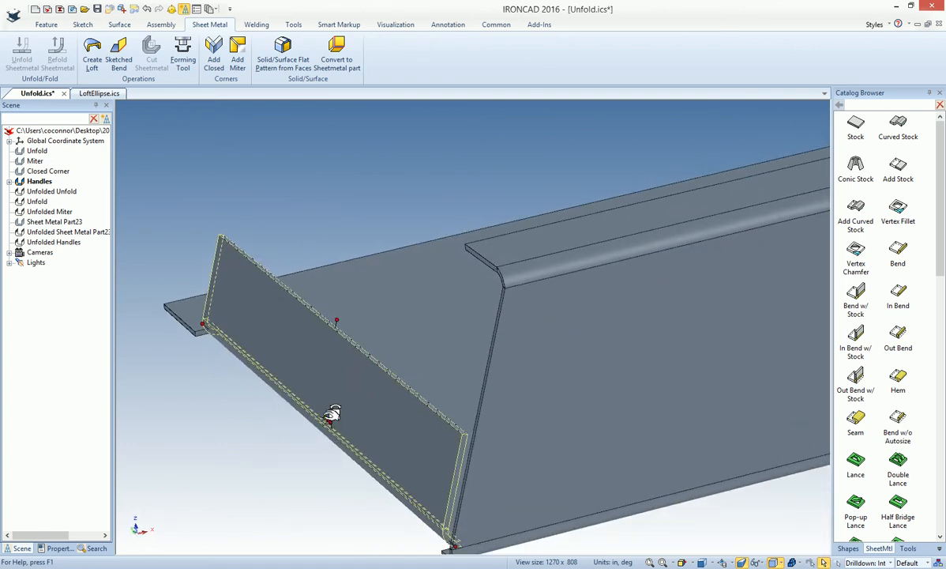
right_click(333, 413)
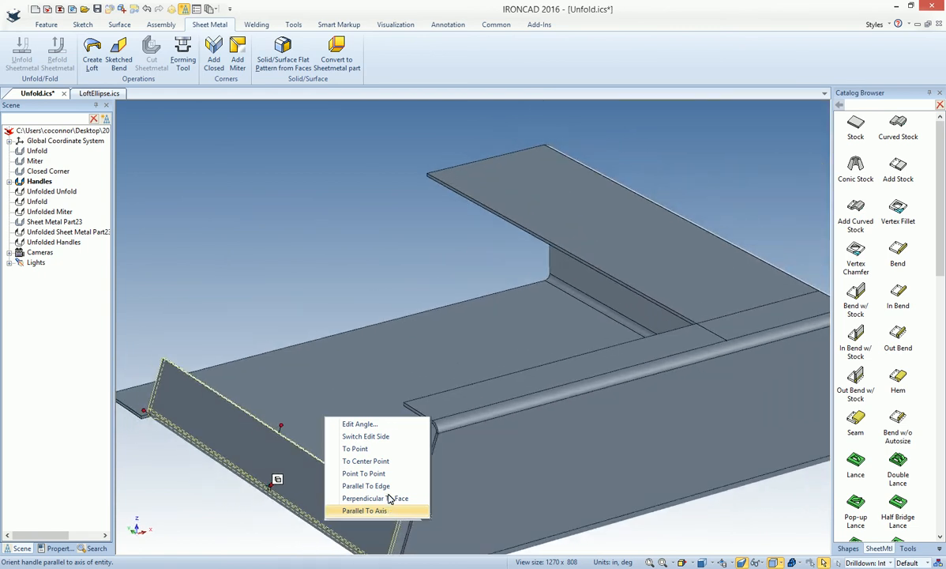
left_click(368, 449)
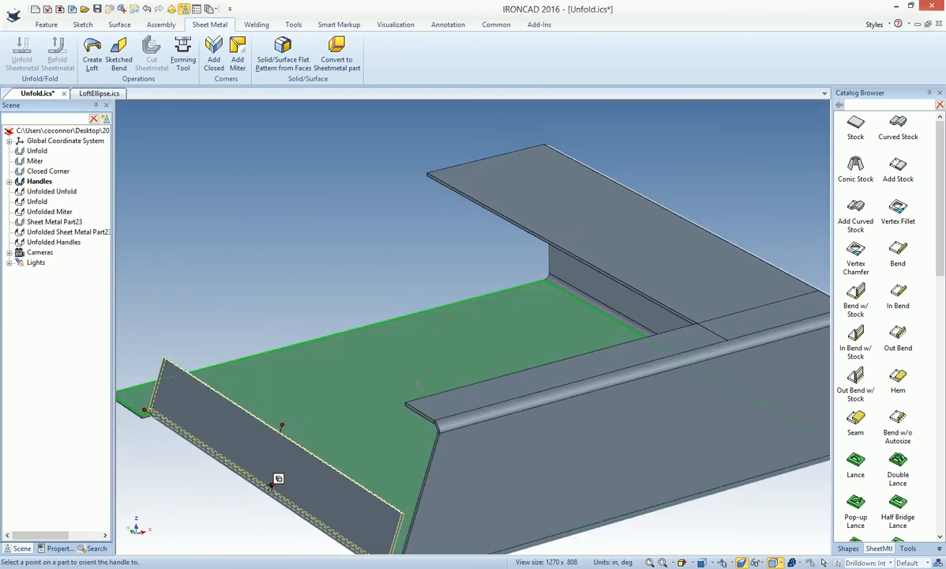
left_click(570, 256)
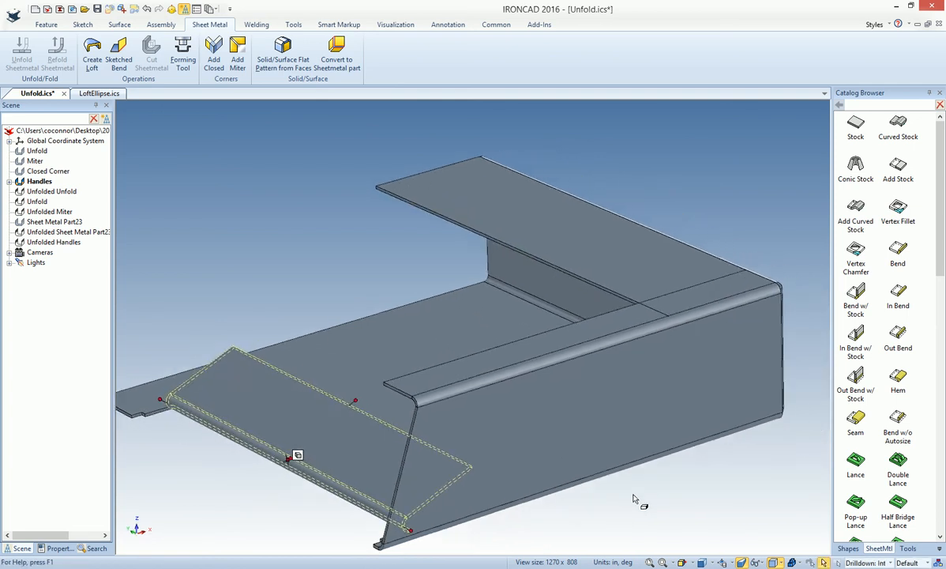
left_click(646, 498)
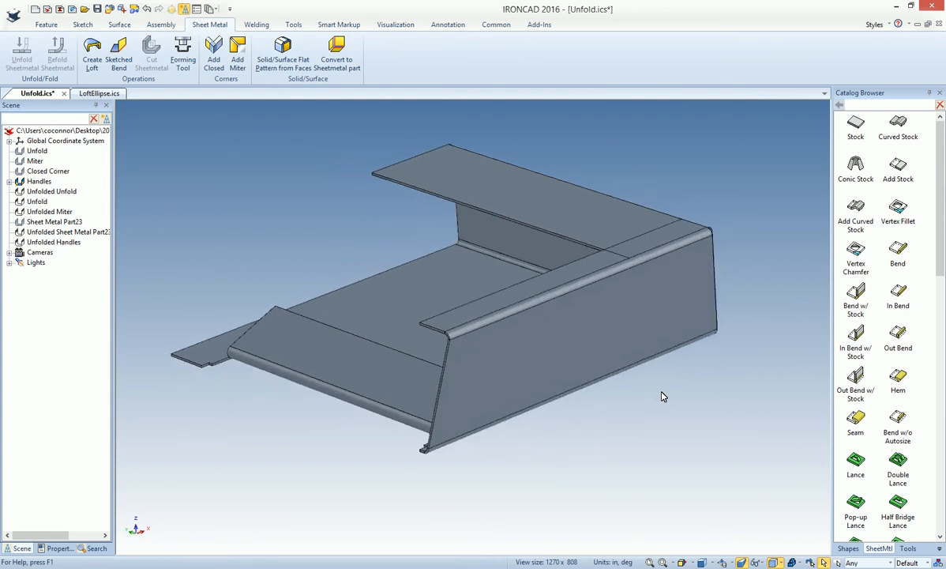
middle_click_drag(661, 395, 603, 361)
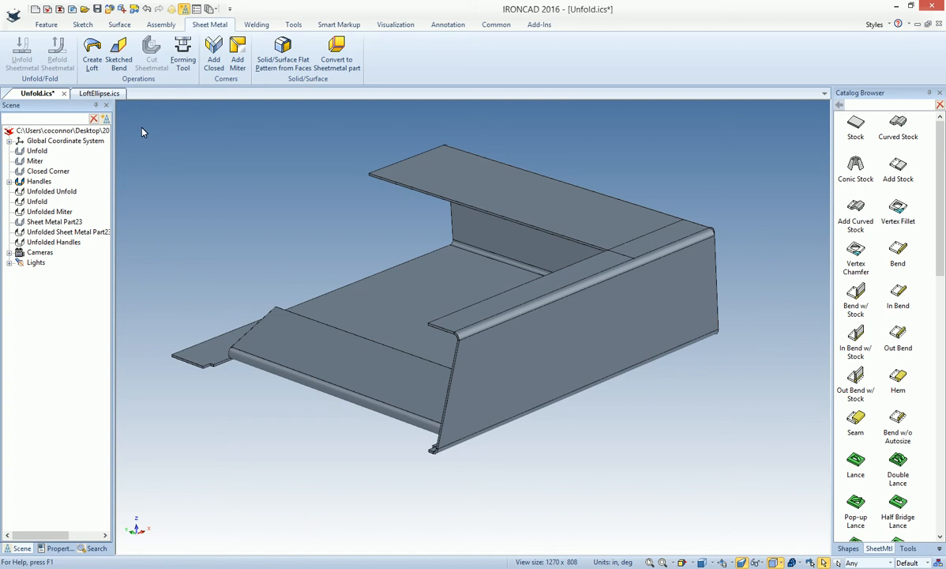
In LoftEllipse.ics, set up a sheet metal loft with the rounded rectangle as first section and the tilted ellipse above as second
left_click(102, 94)
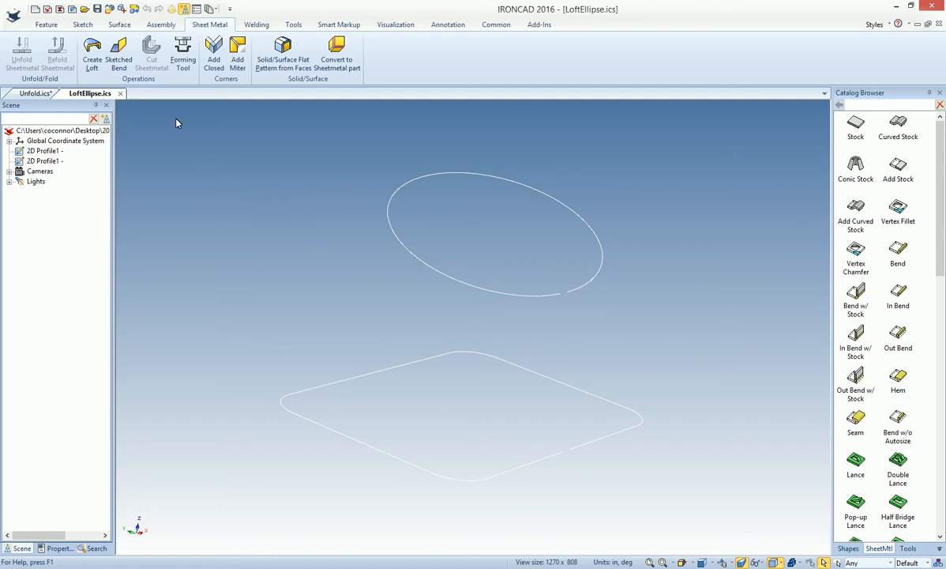
left_click(91, 53)
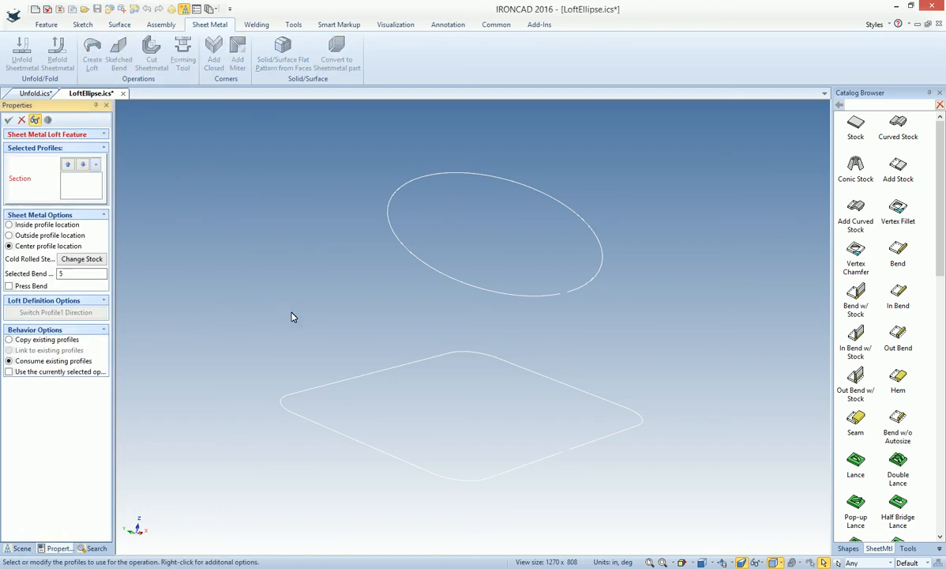
left_click(350, 382)
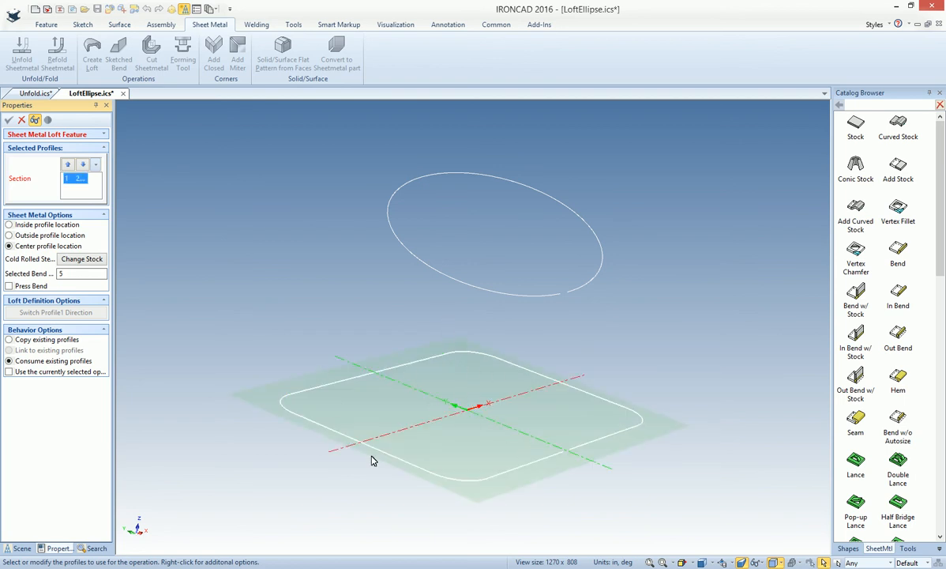
middle_click_drag(496, 293, 416, 181)
left_click(429, 316)
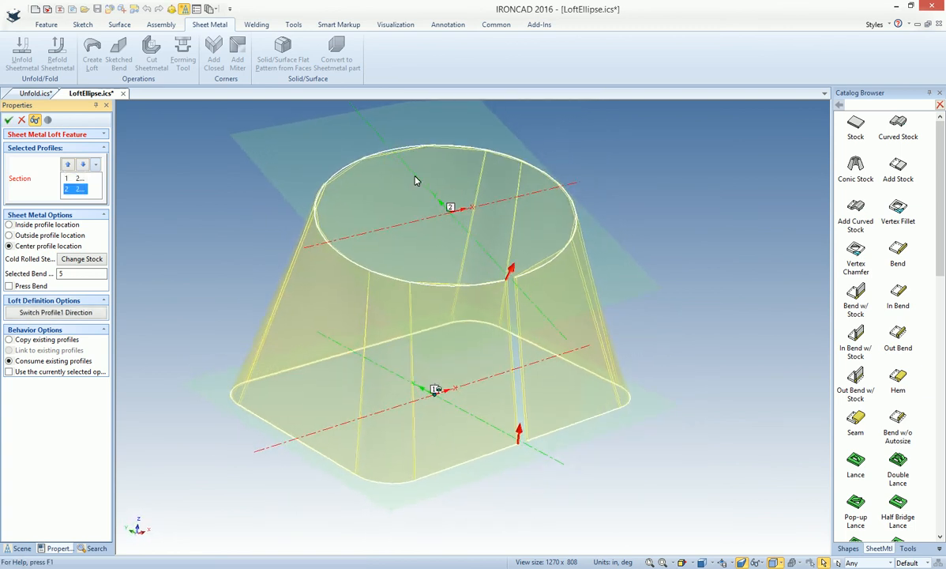
middle_click_drag(399, 172, 399, 227)
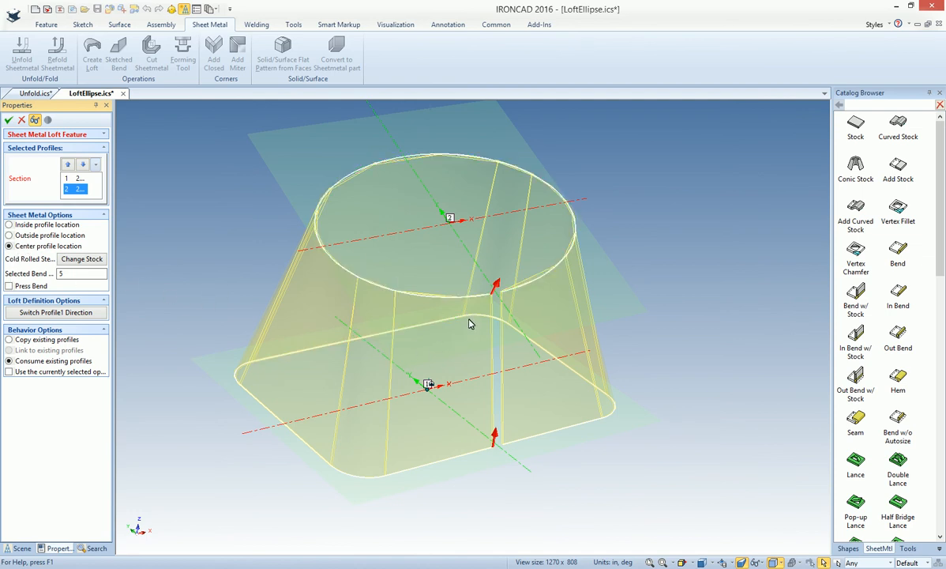
Complete the loft between the two profiles with Press Bend enabled, and inspect the lofted part's bends
left_click(8, 287)
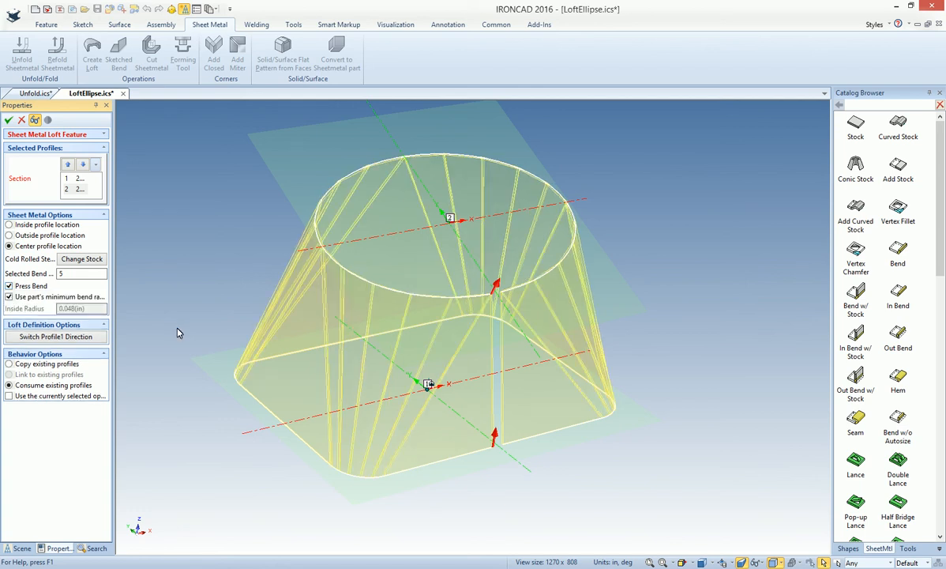
left_click(8, 119)
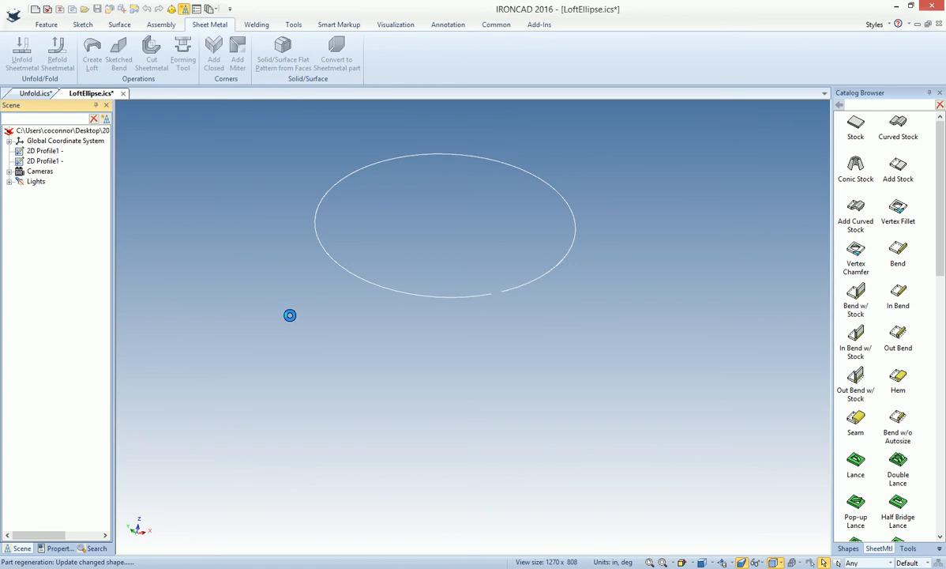
middle_click_drag(446, 406, 448, 409)
scroll(342, 340, "up", 4)
middle_click_drag(346, 262, 463, 392)
scroll(275, 295, "down", 4)
Unfold the lofted sheet metal part and examine its flat pattern
left_click(463, 379)
right_click(468, 374)
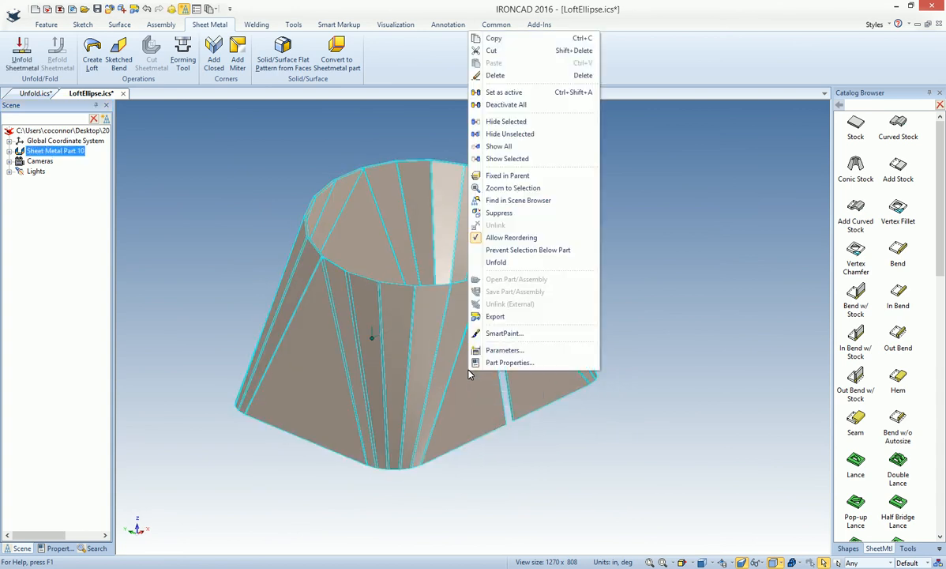
left_click(506, 261)
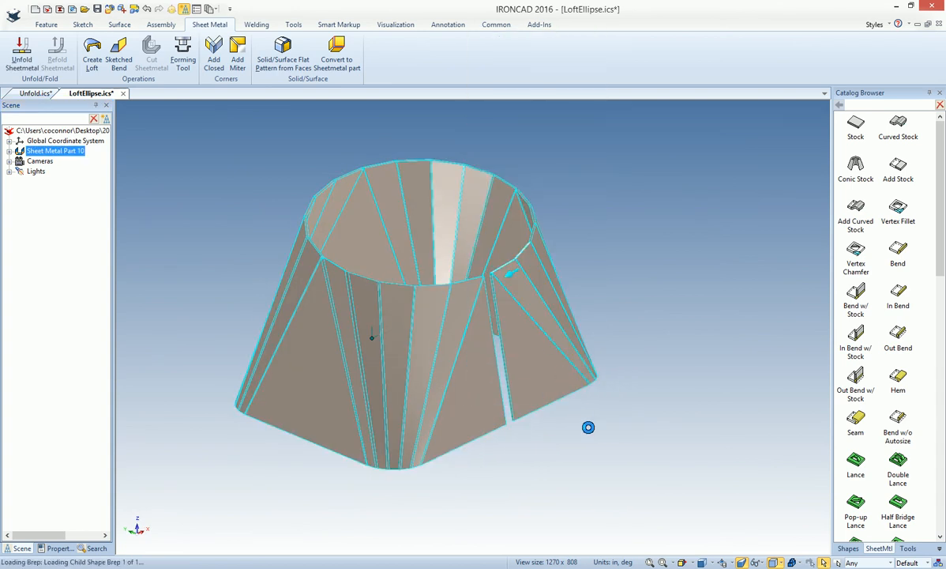
middle_click_drag(577, 429, 575, 429)
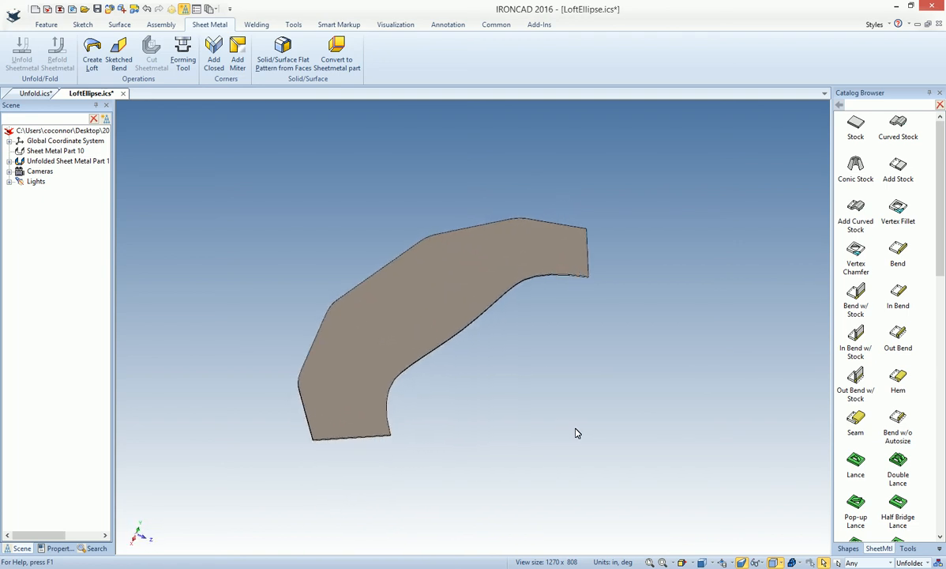
middle_click_drag(576, 429, 576, 429)
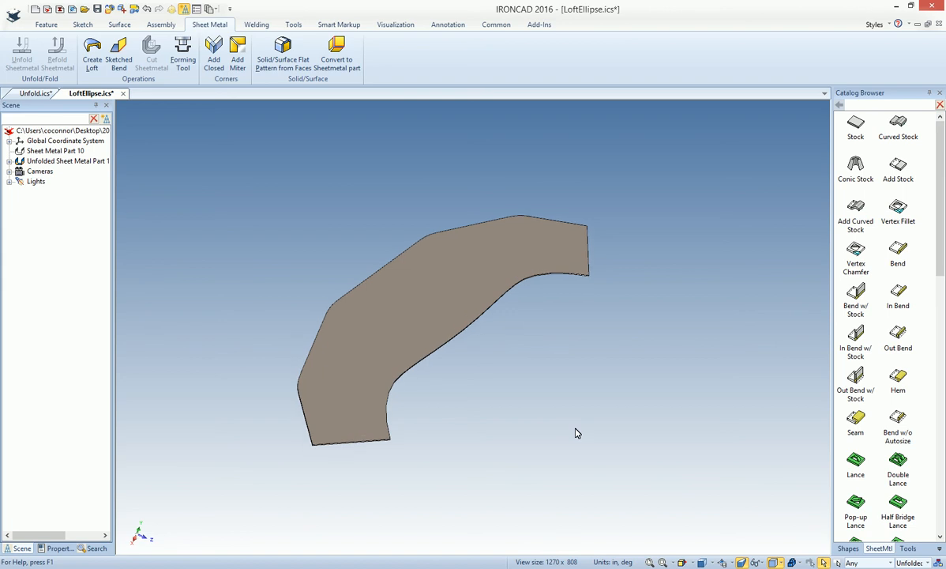